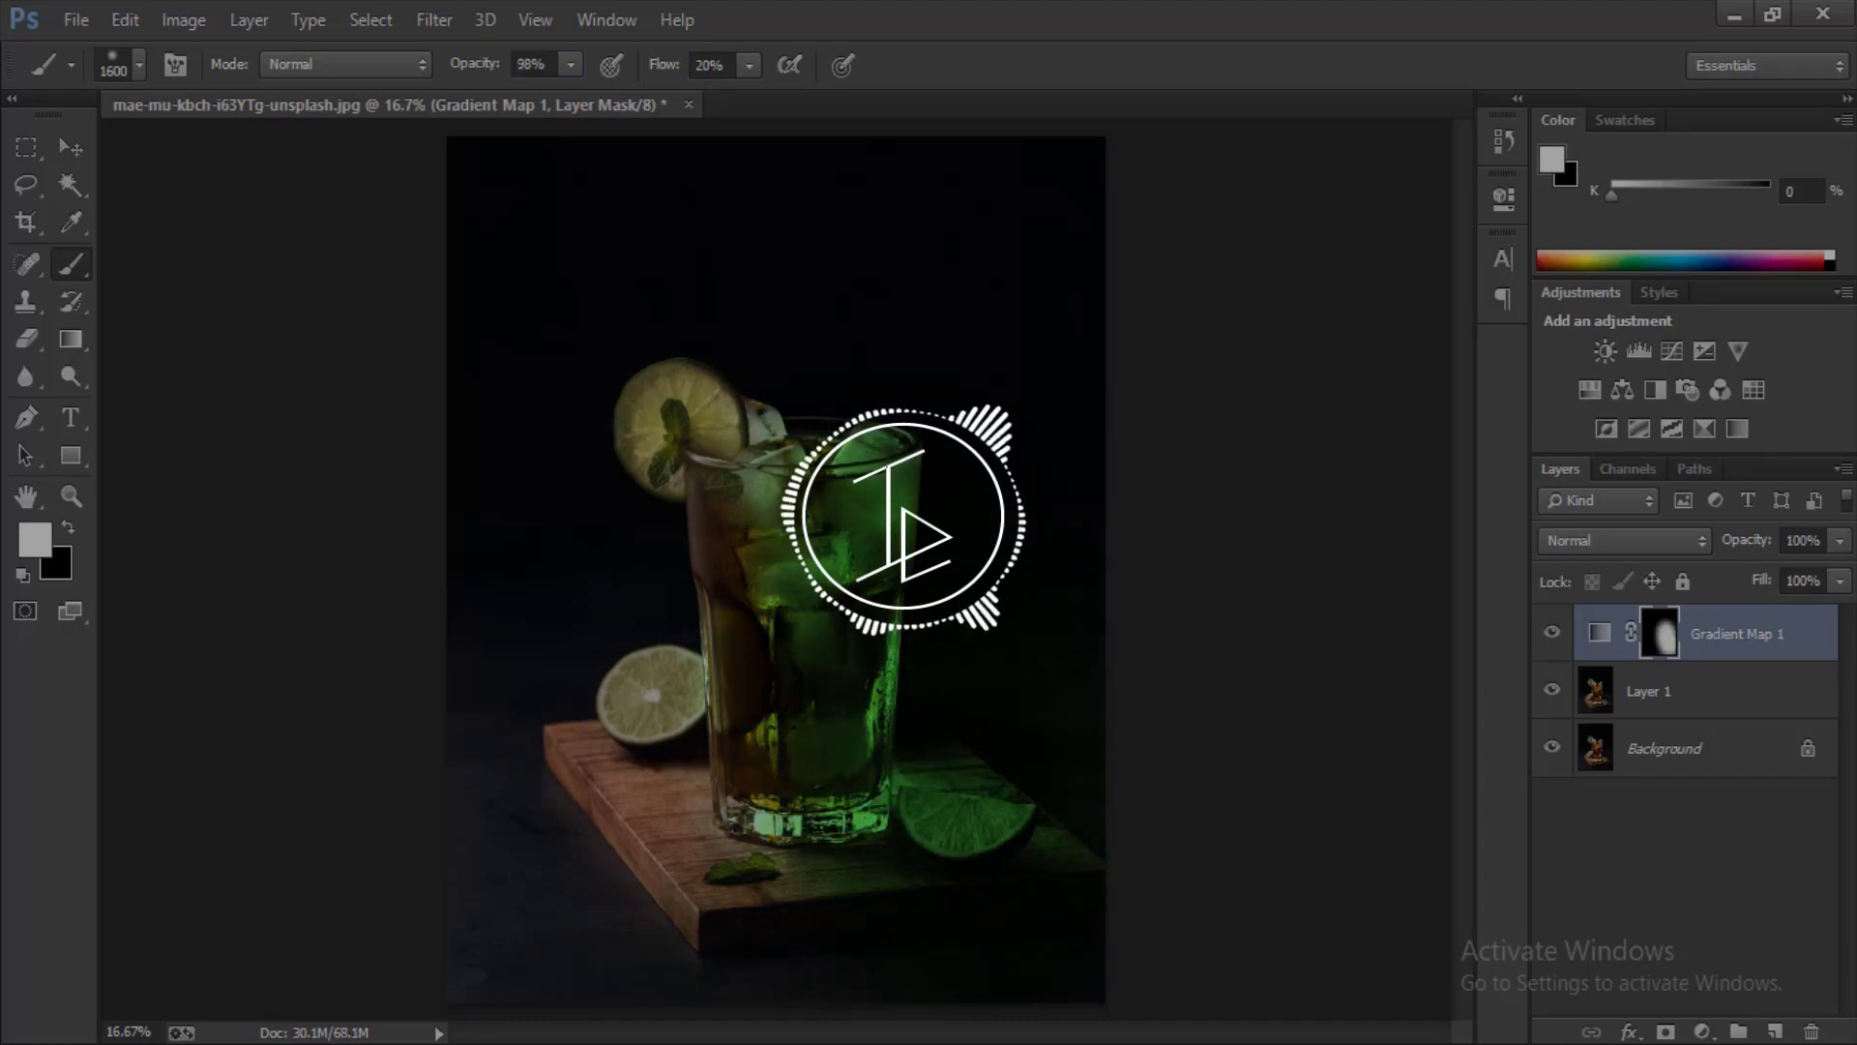
Step: Paint the Gradient Map mask over the cutting board and lower lime, and over the rim's lime slice with a 200 px brush
mouse_move(668, 900)
left_mouse_down()
mouse_move(619, 851)
mouse_move(605, 735)
left_mouse_up()
key("bracketleft")
key("bracketleft")
key("bracketleft")
key("bracketleft")
key("bracketleft")
key("bracketleft")
key("bracketleft")
key("bracketleft")
key("bracketleft")
key("bracketleft")
key("bracketleft")
key("bracketleft")
key("bracketleft")
key("bracketleft")
key("bracketleft")
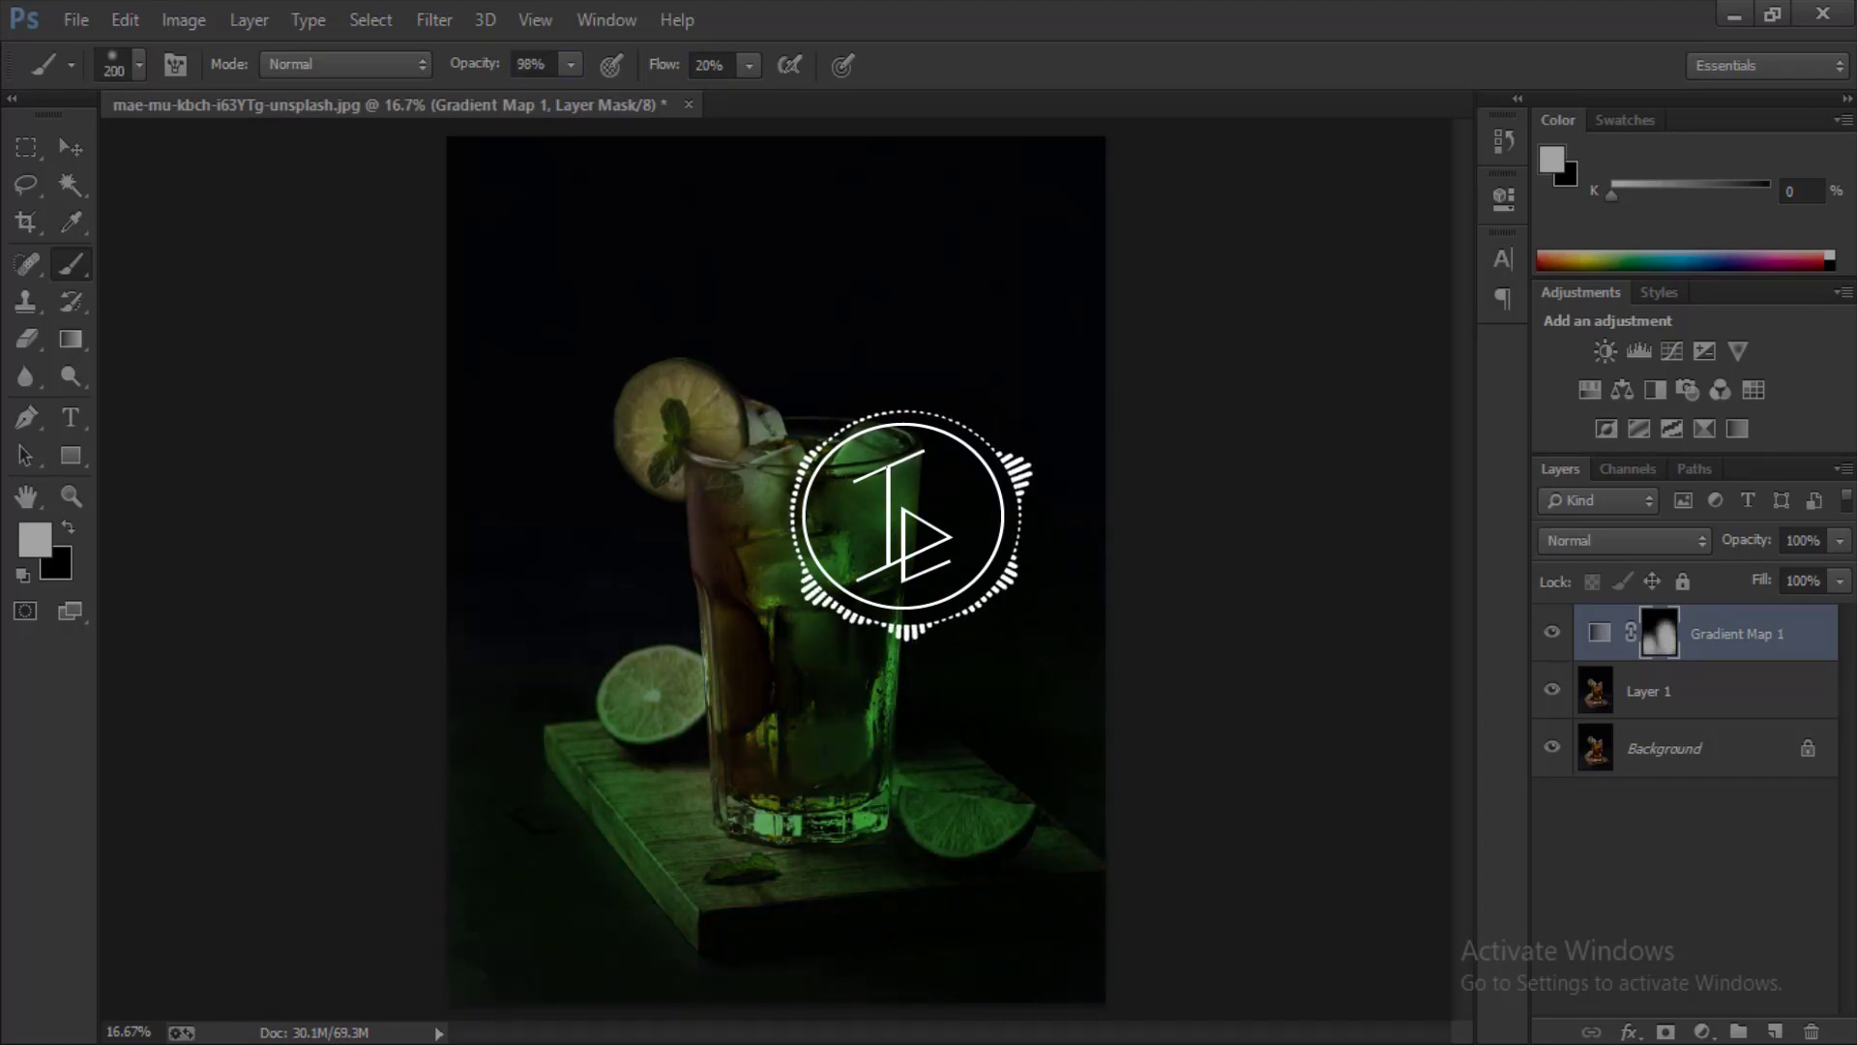
left_click_drag(662, 425, 663, 459)
mouse_move(714, 398)
left_mouse_down()
mouse_move(668, 426)
mouse_move(680, 481)
left_mouse_up()
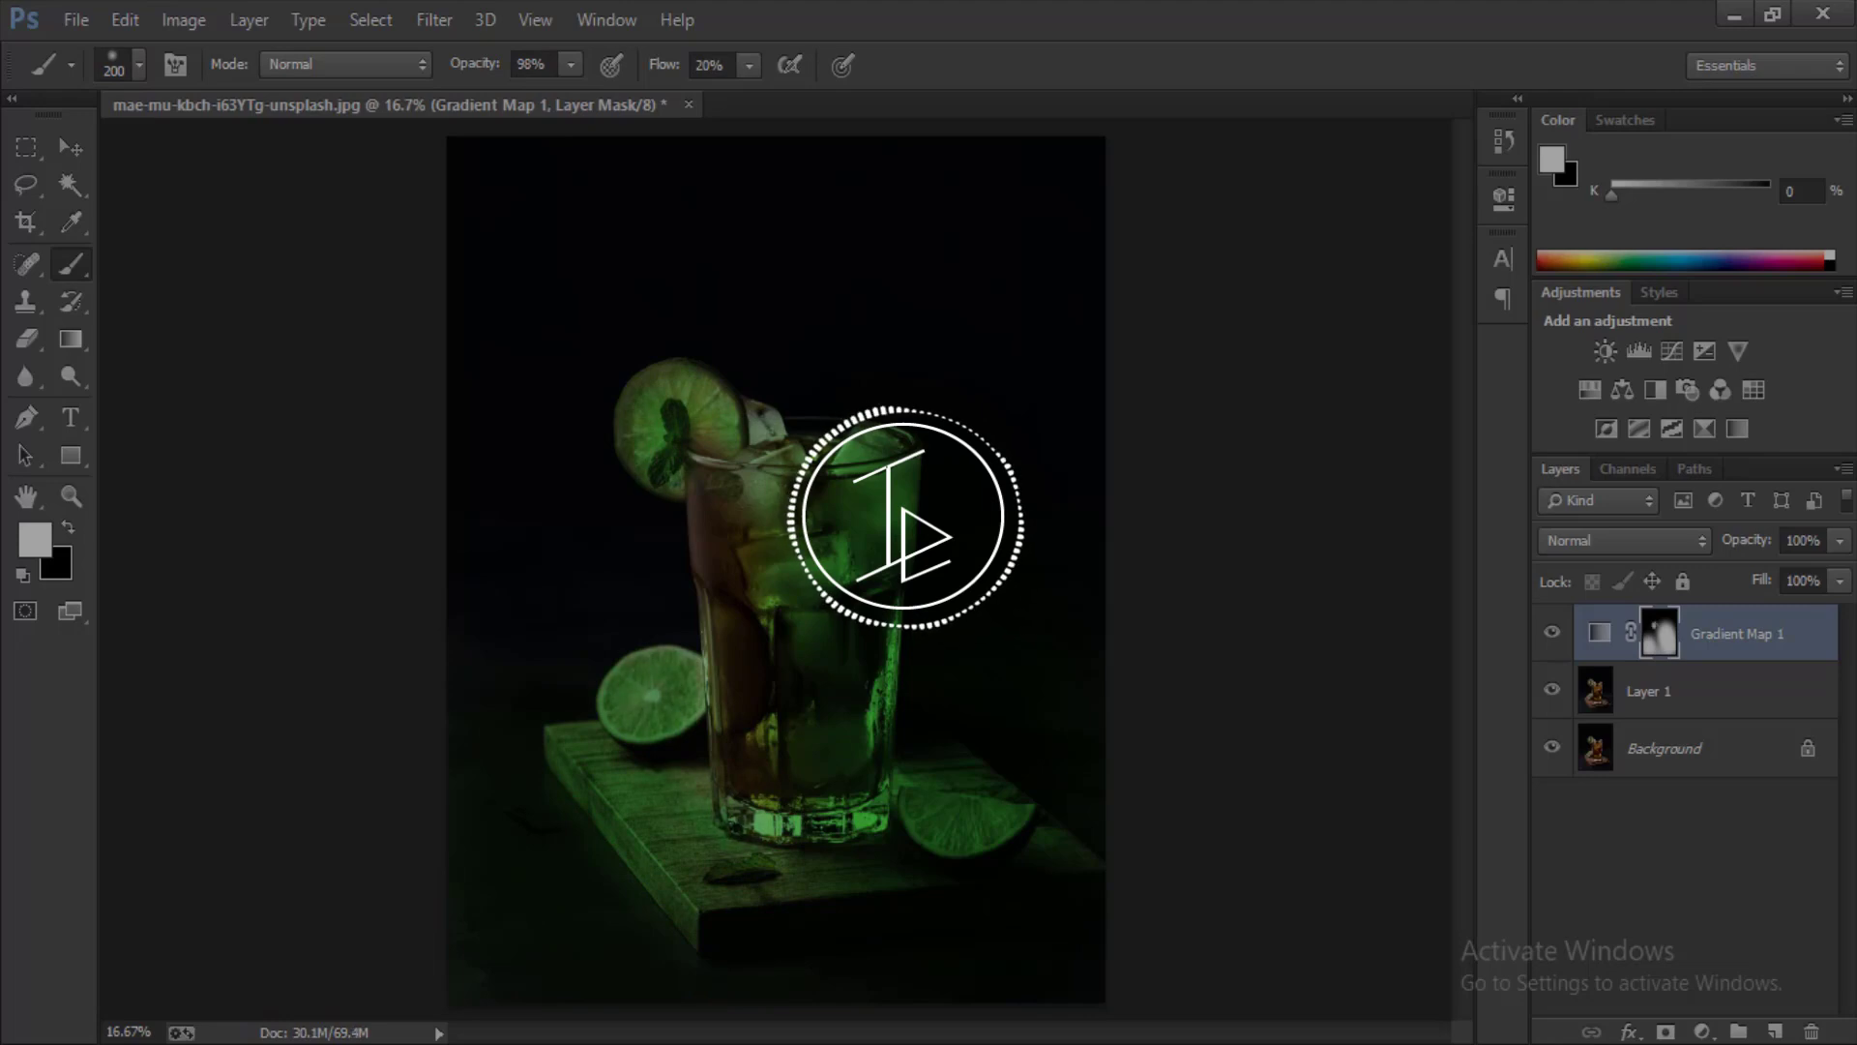
Step: Add Vibrance and Hue/Saturation adjustment layers above the gradient map and shift the hue to about -4
left_click(1702, 1031)
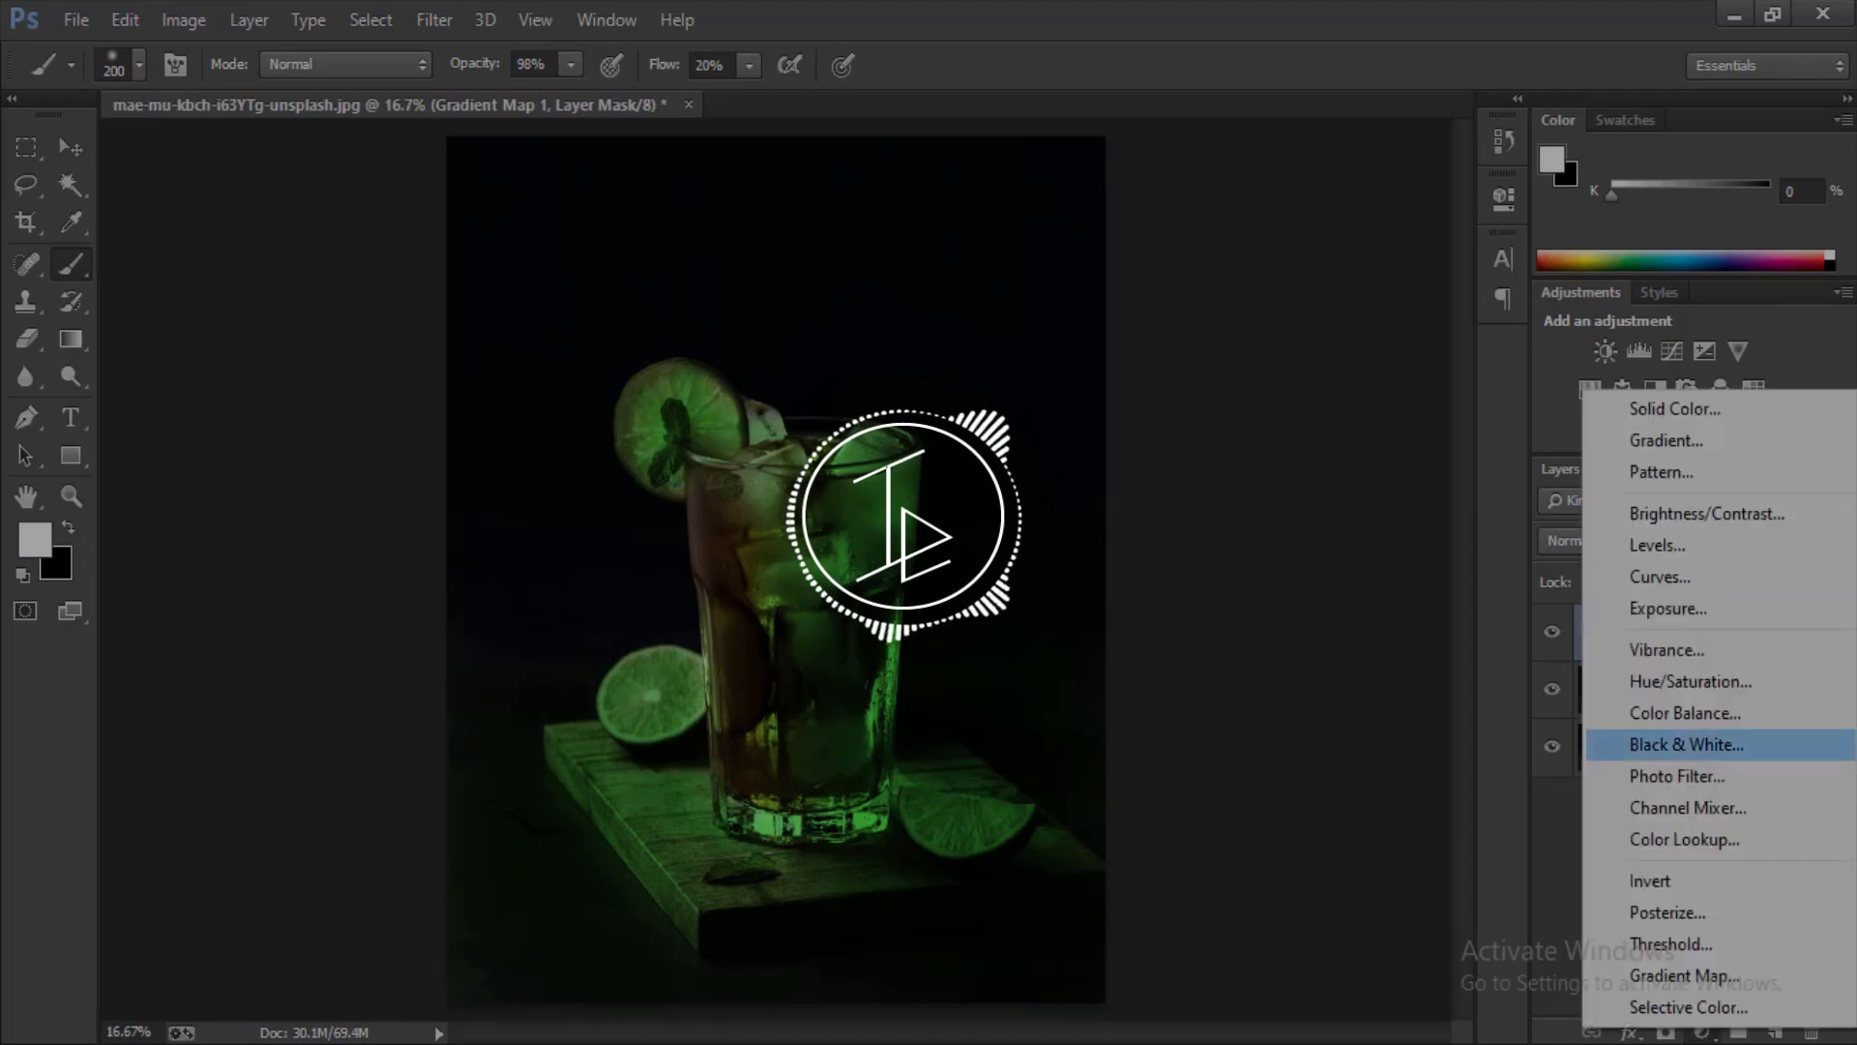
left_click(1635, 651)
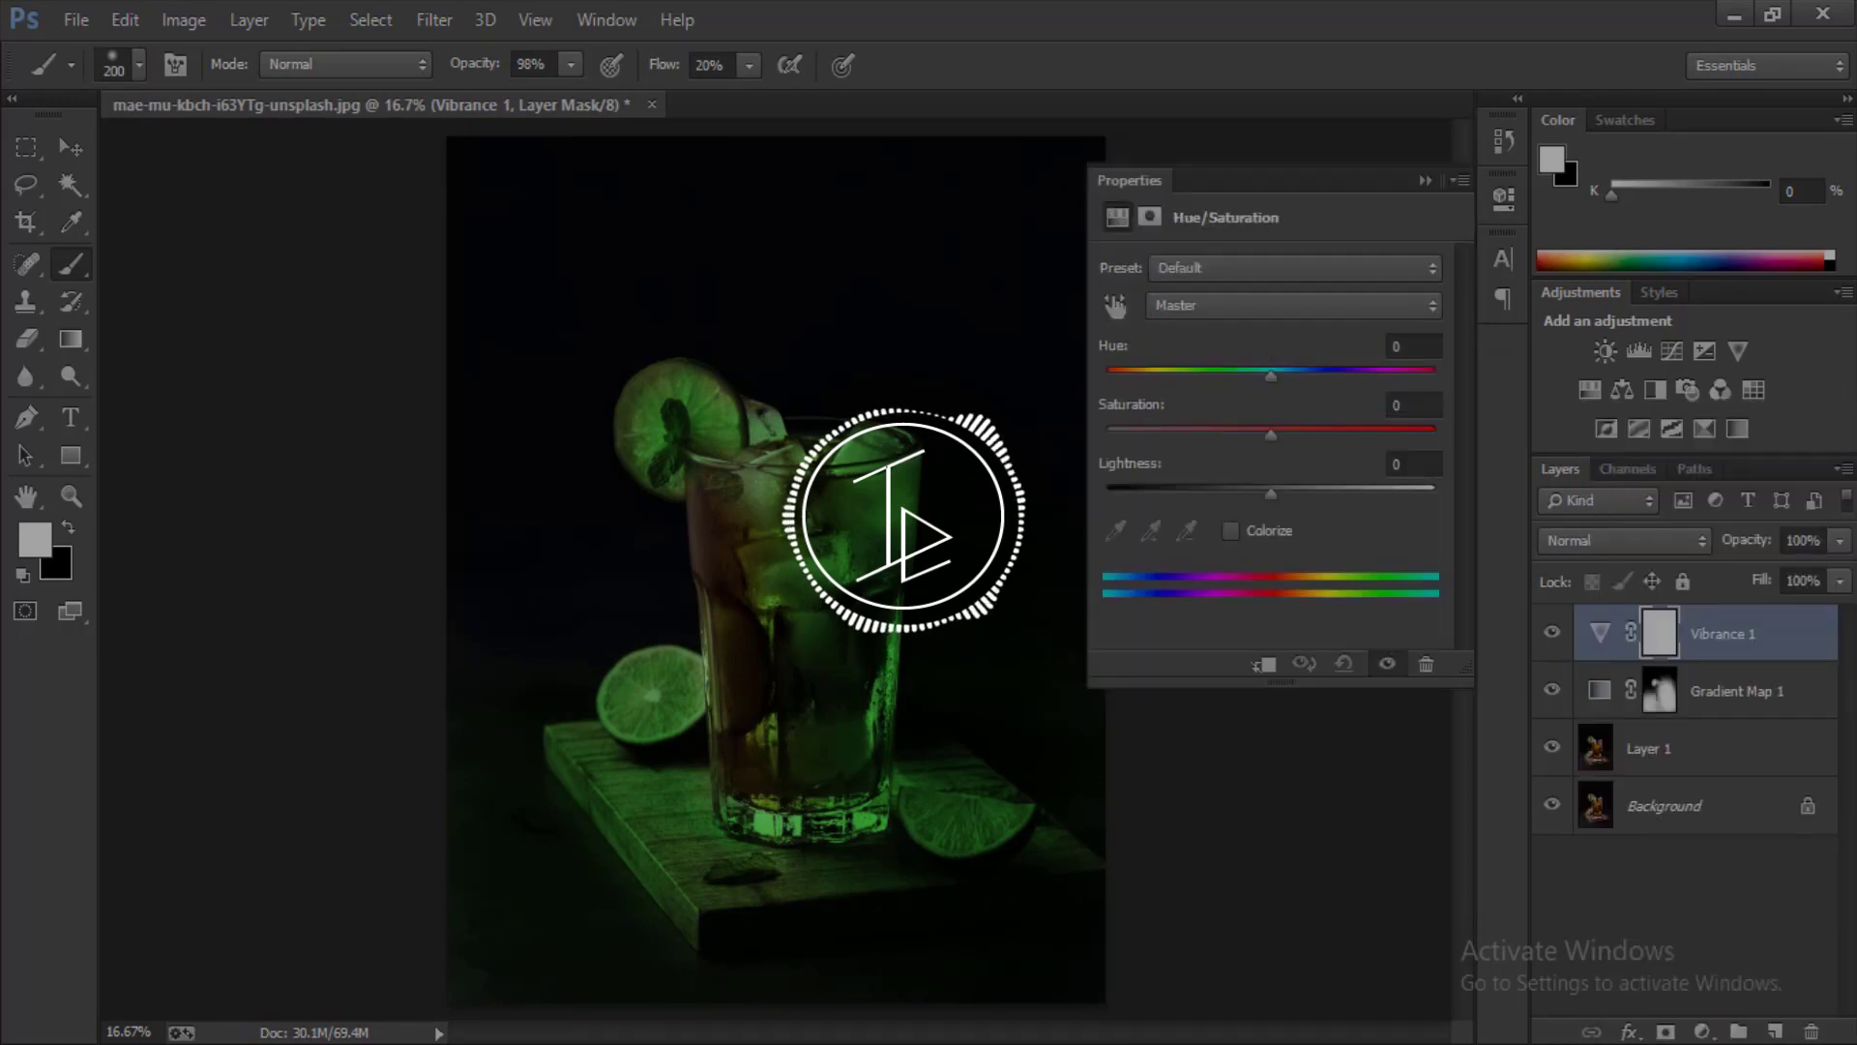
mouse_move(1271, 376)
left_mouse_down()
mouse_move(1124, 377)
mouse_move(1326, 376)
mouse_move(1251, 376)
left_mouse_up()
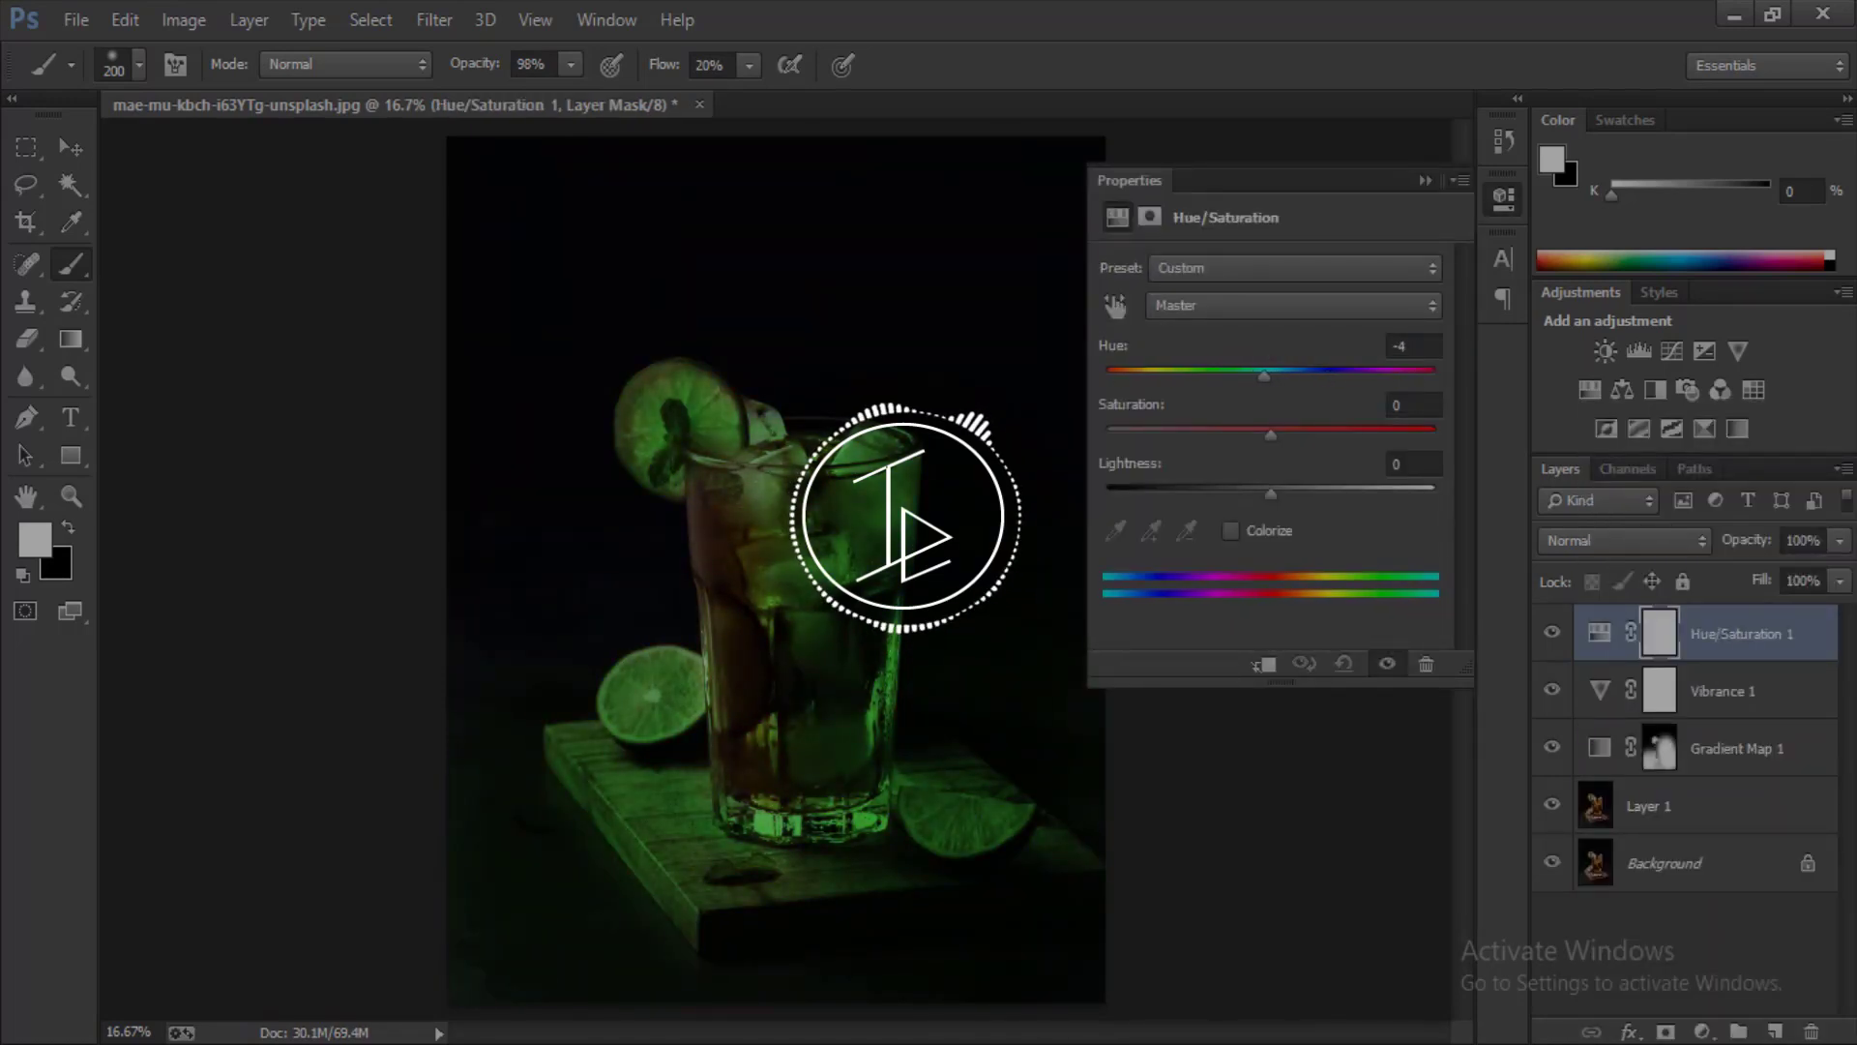
Step: Add a Brightness/Contrast adjustment layer, raise the brightness slightly, and select Layer 1
left_click(1702, 1032)
left_click(1708, 515)
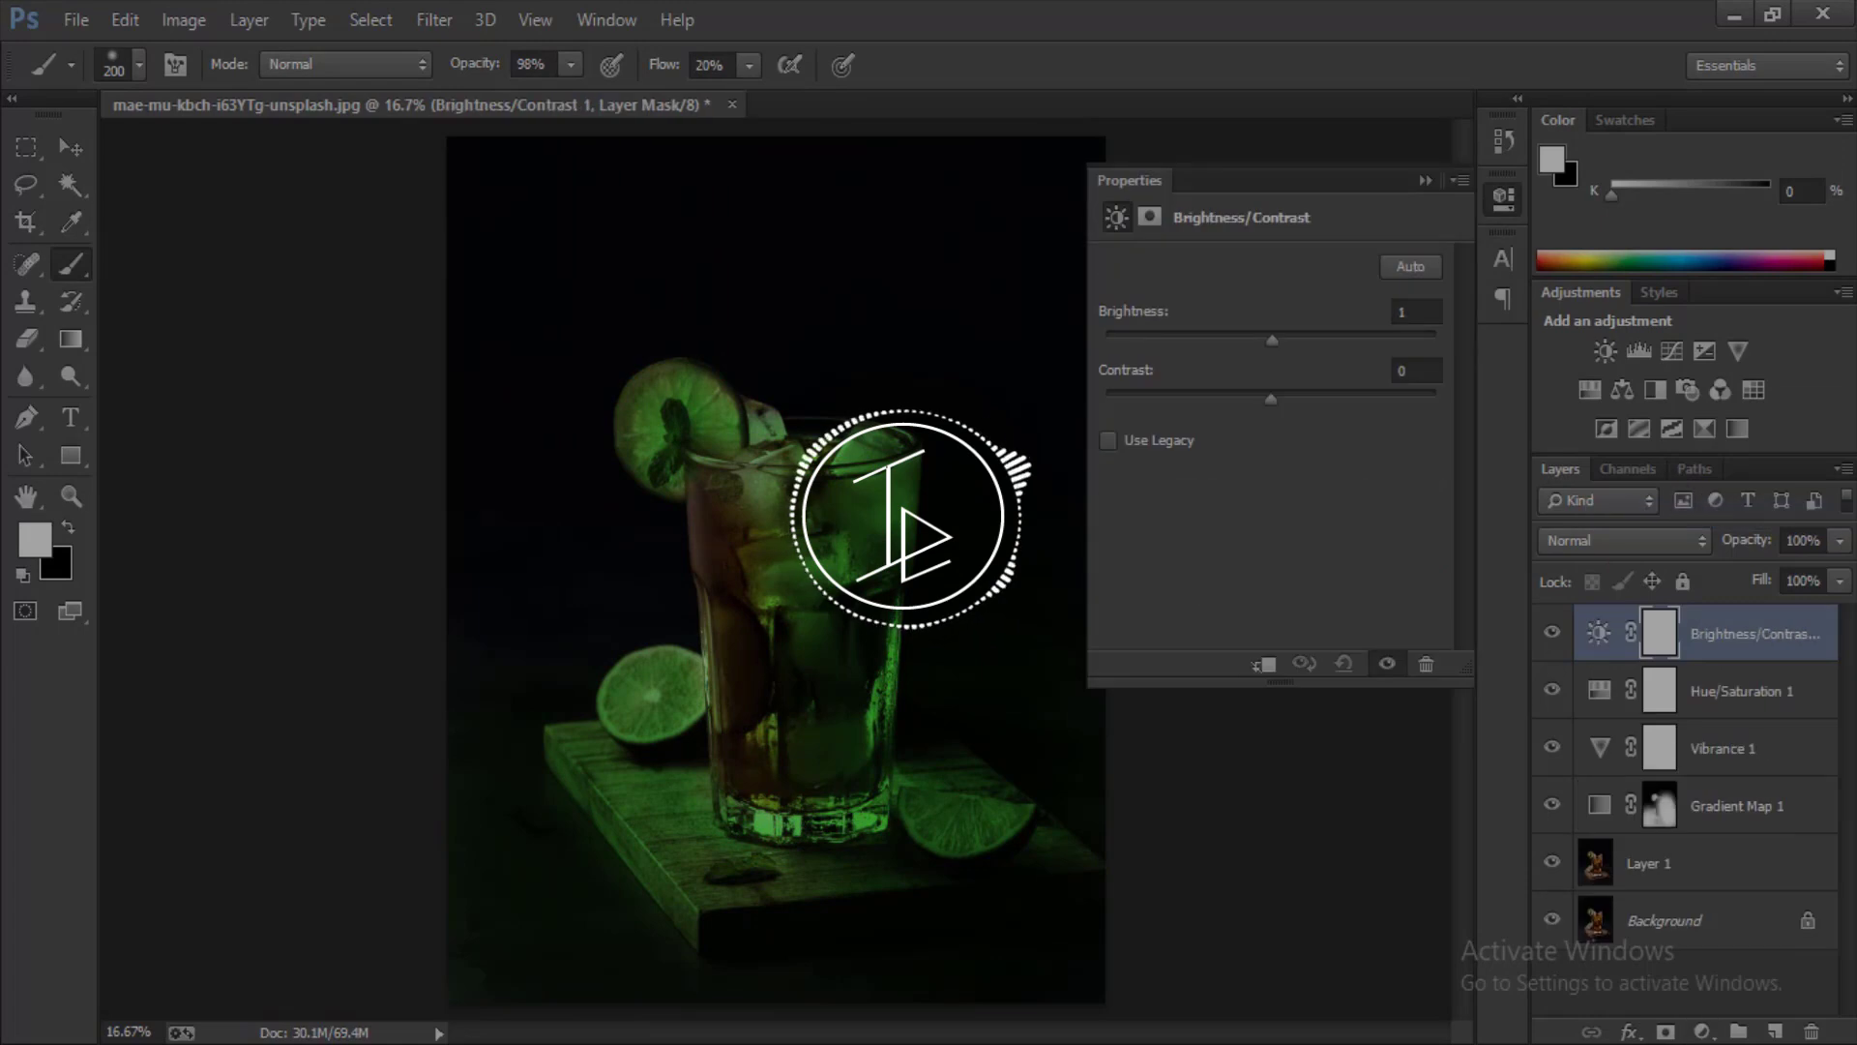
mouse_move(1271, 341)
left_mouse_down()
mouse_move(1311, 340)
mouse_move(1285, 340)
left_mouse_up()
left_click(1503, 199)
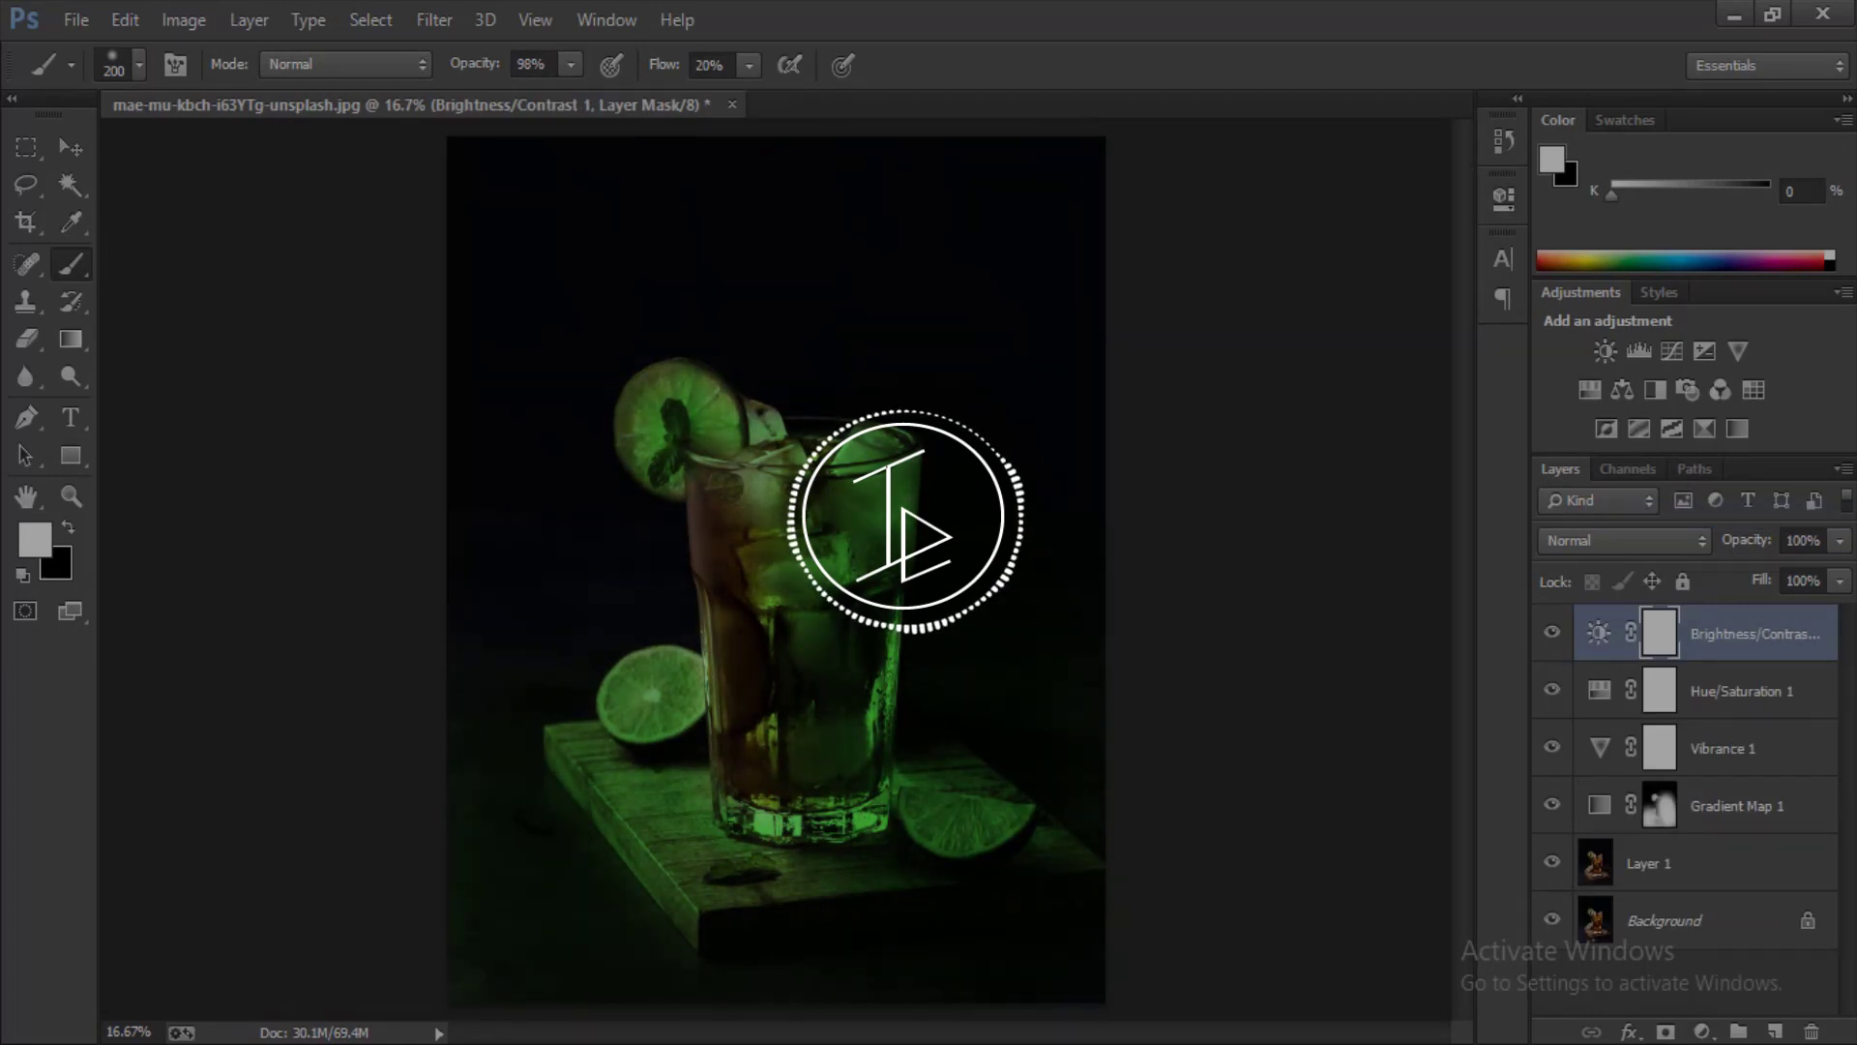
left_click(1650, 863)
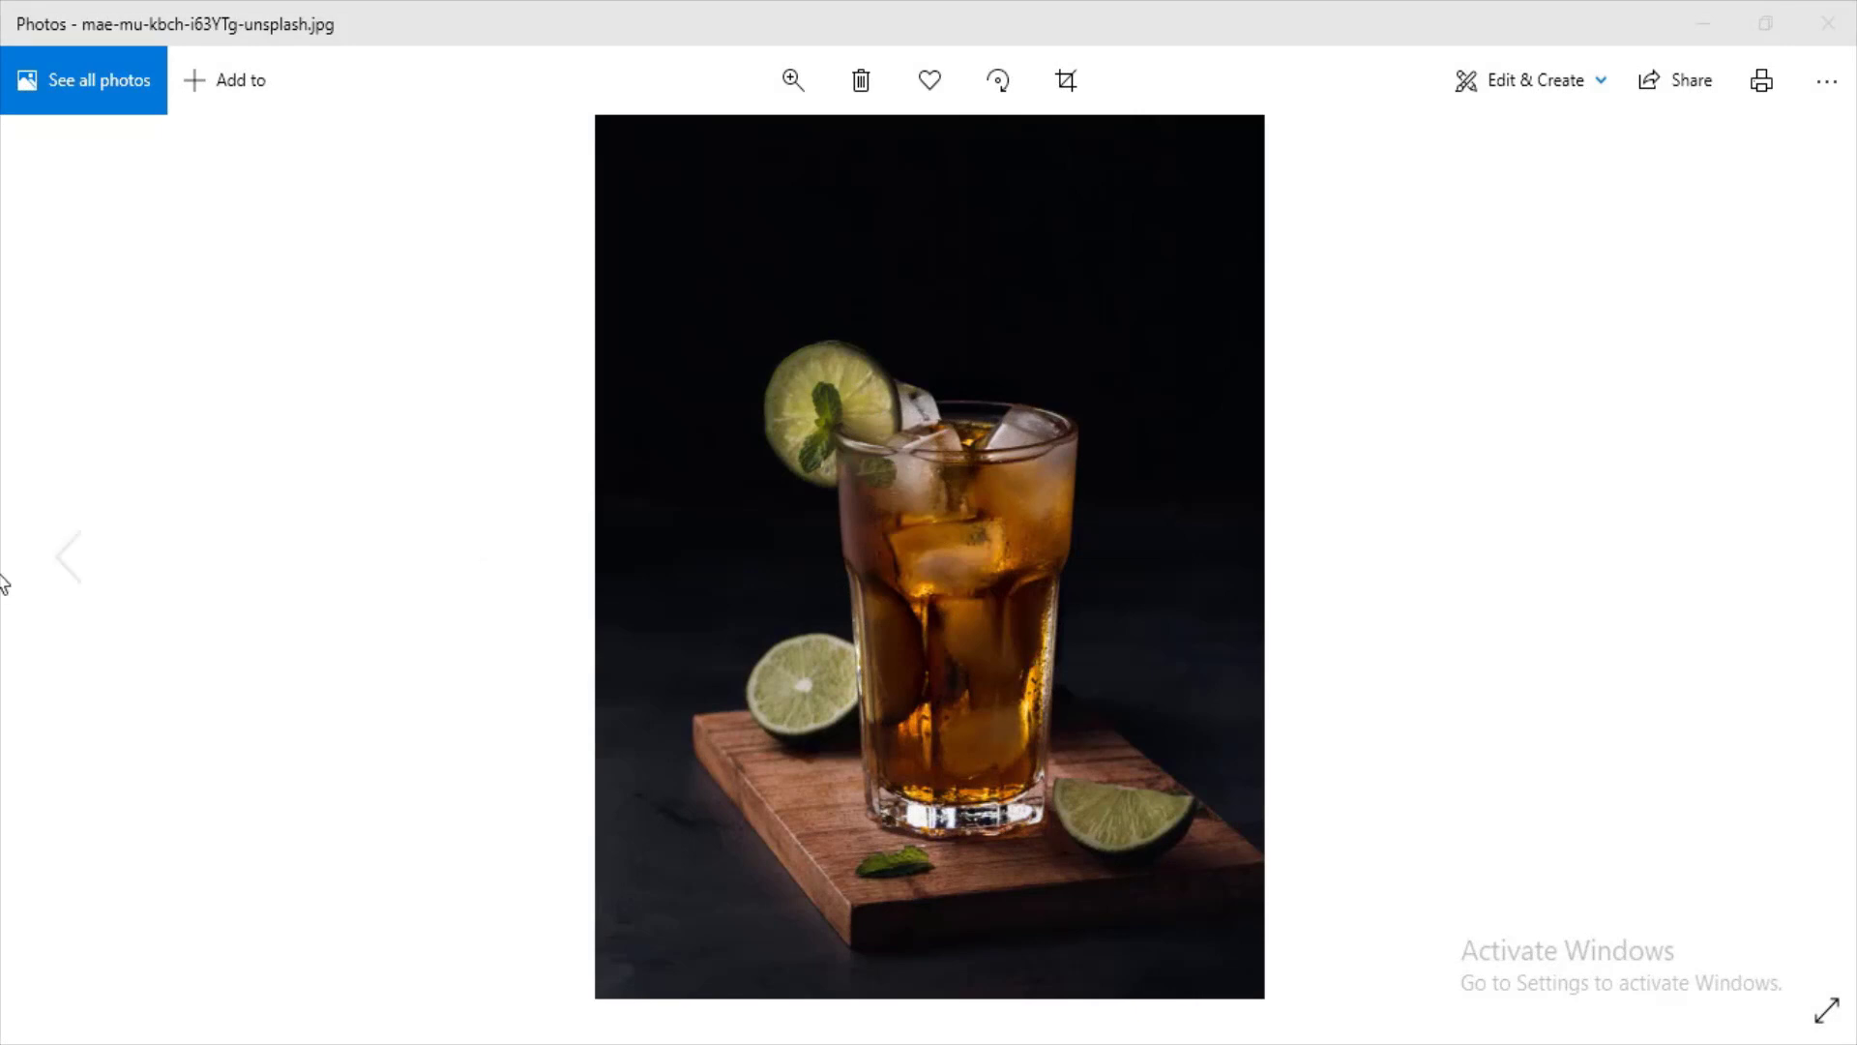
Step: Compare the original drink photo with the edited 1.jpg in Photos and return to Photoshop
left_click(70, 556)
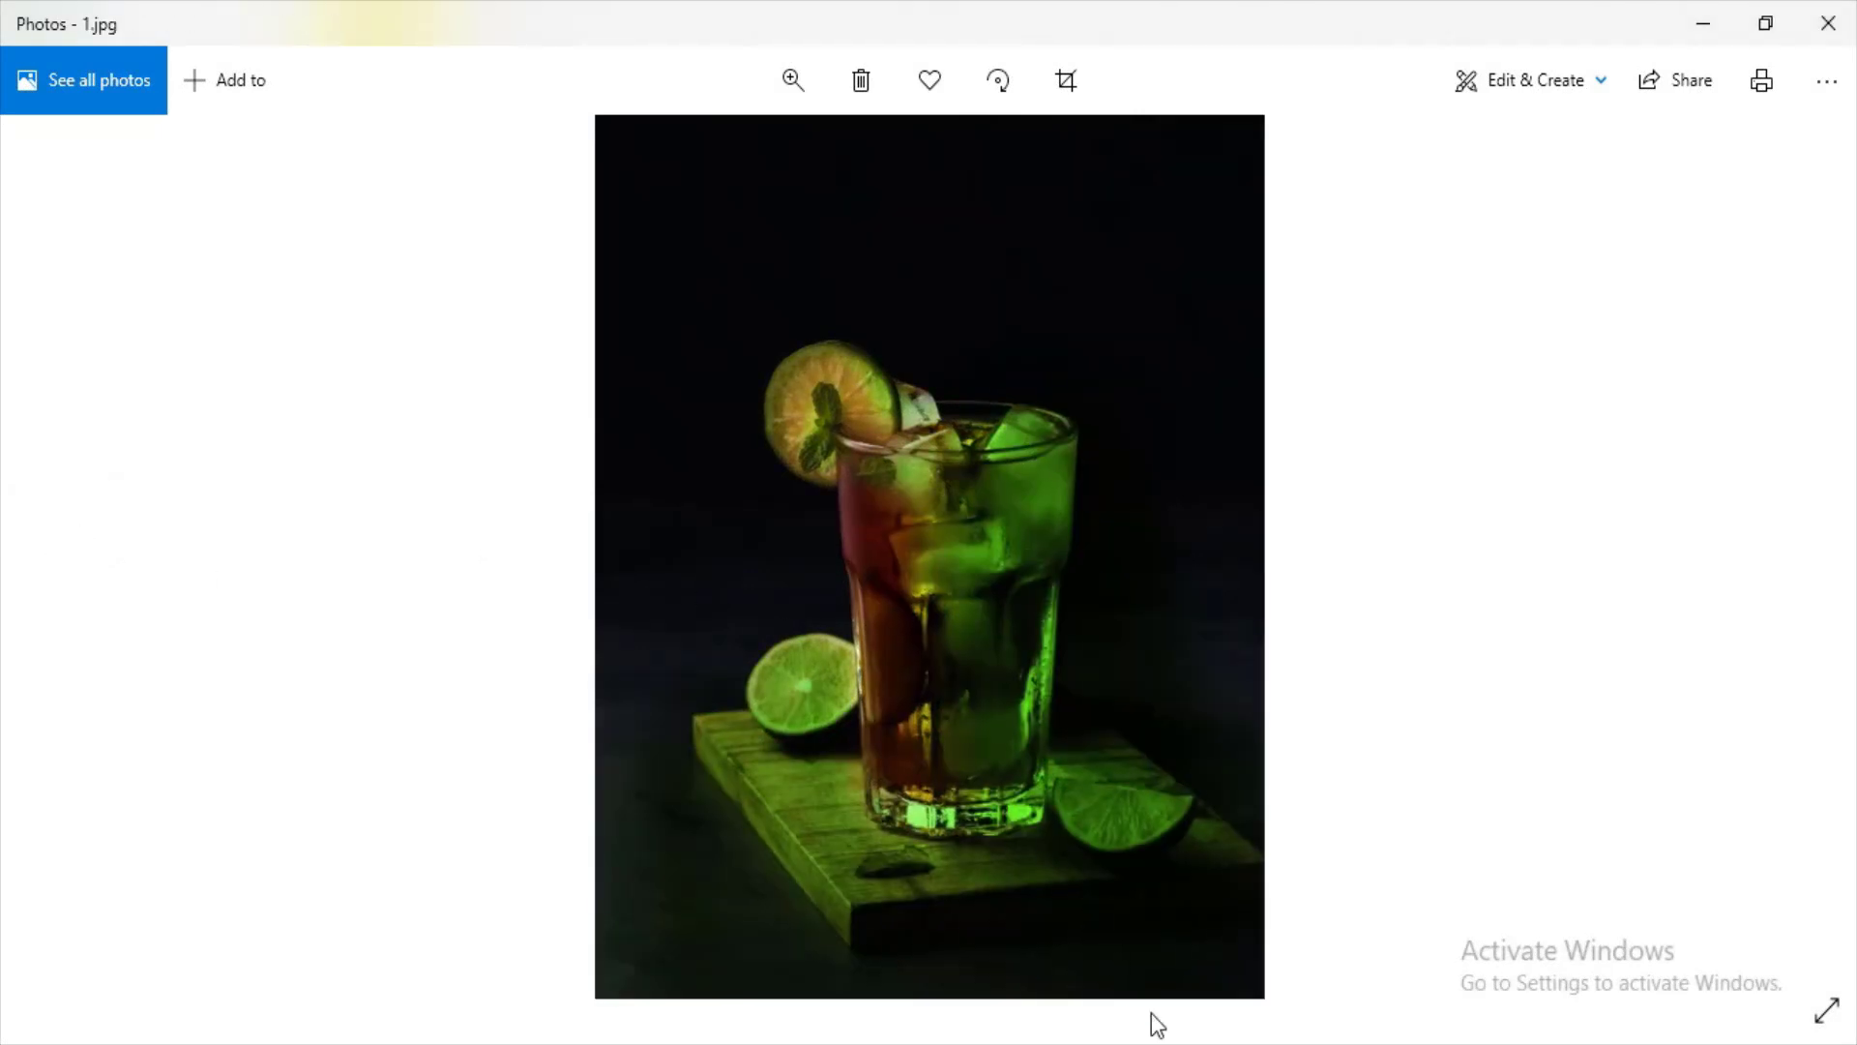
left_click(829, 1043)
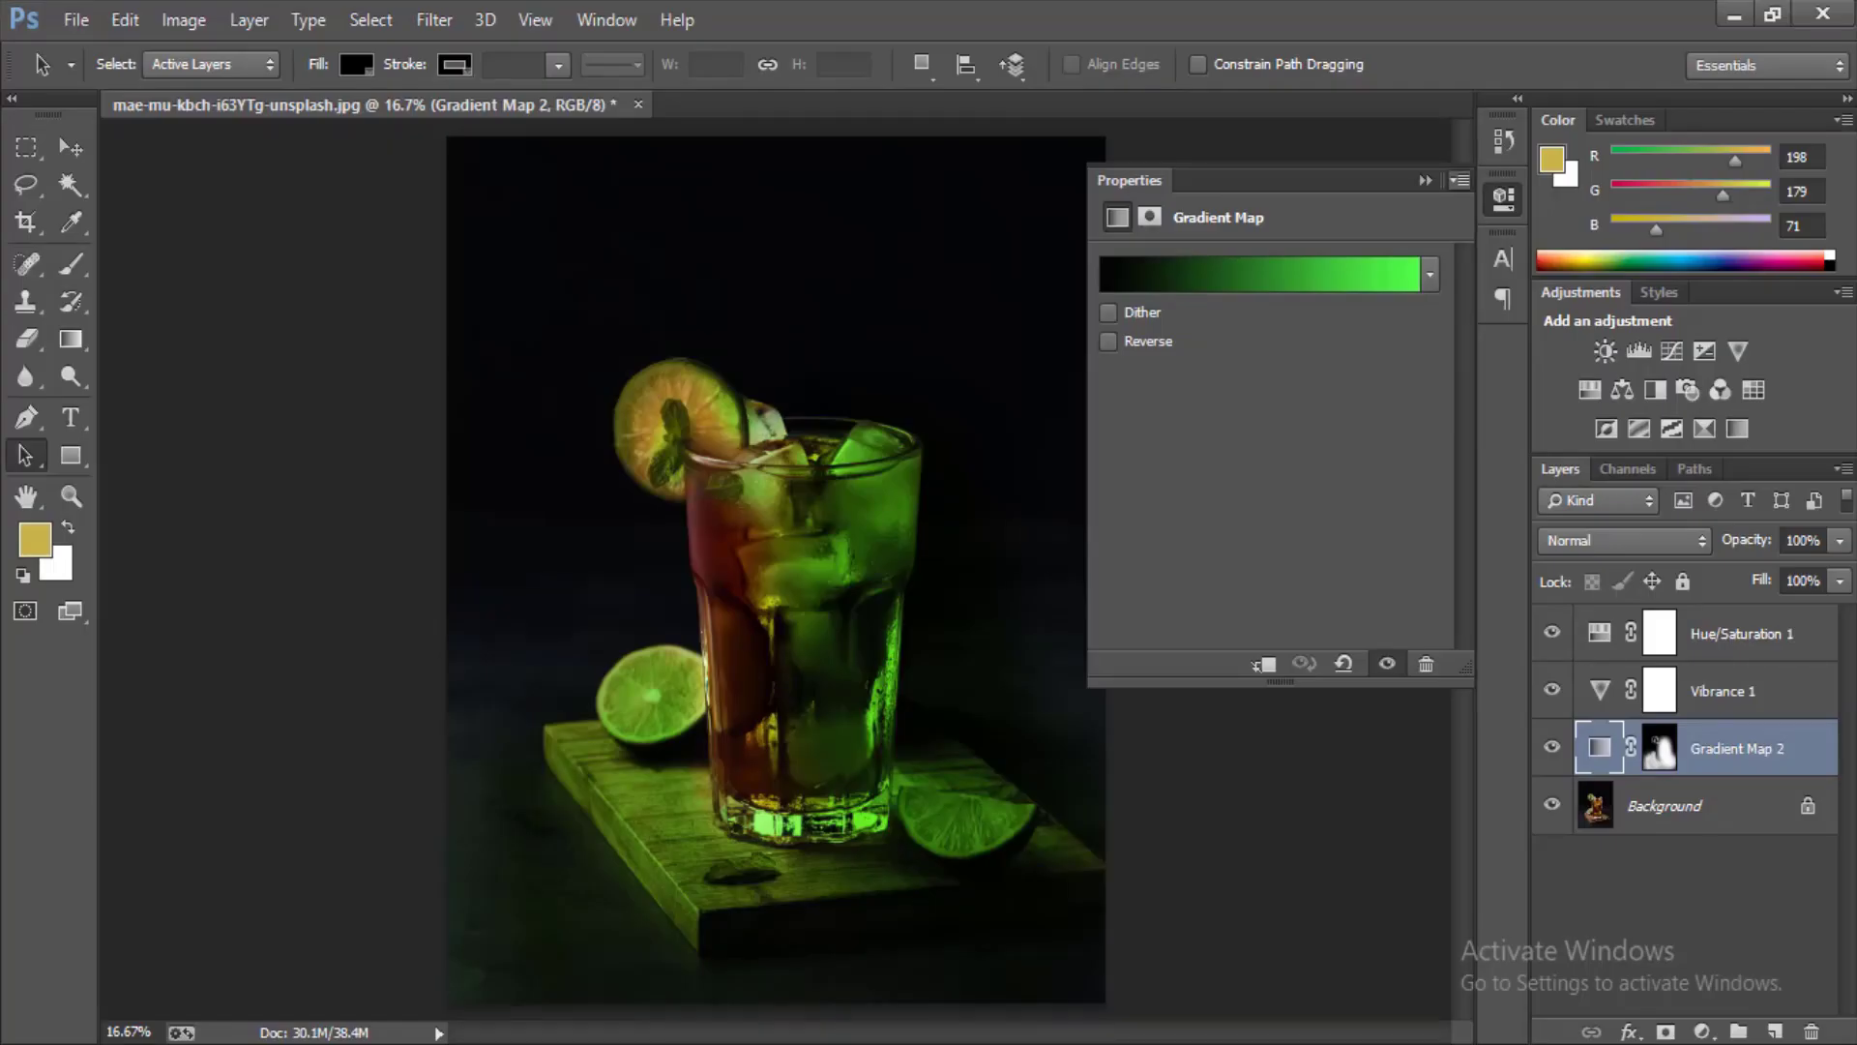
Step: Hide the Gradient Map 2, Vibrance 1 and Hue/Saturation 1 layers to reveal the original drink photo
left_click(1425, 180)
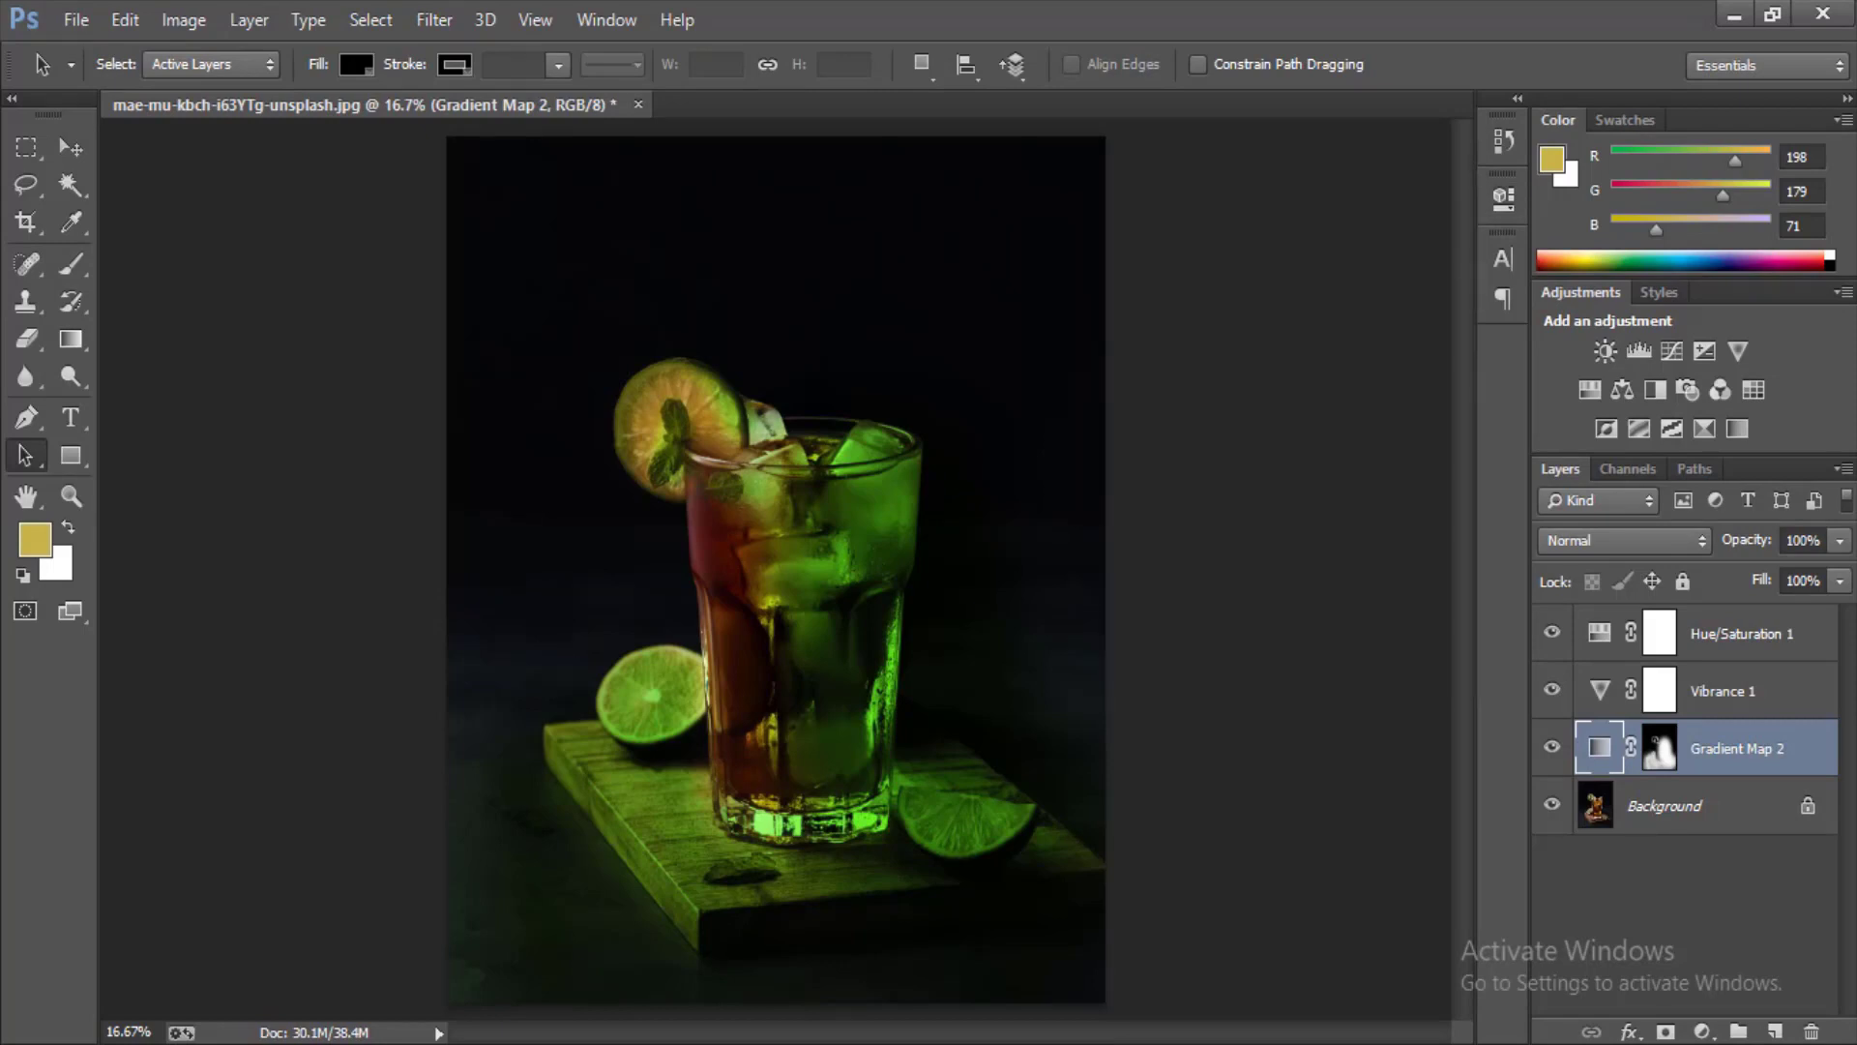
left_click(1552, 745)
left_click(1552, 689)
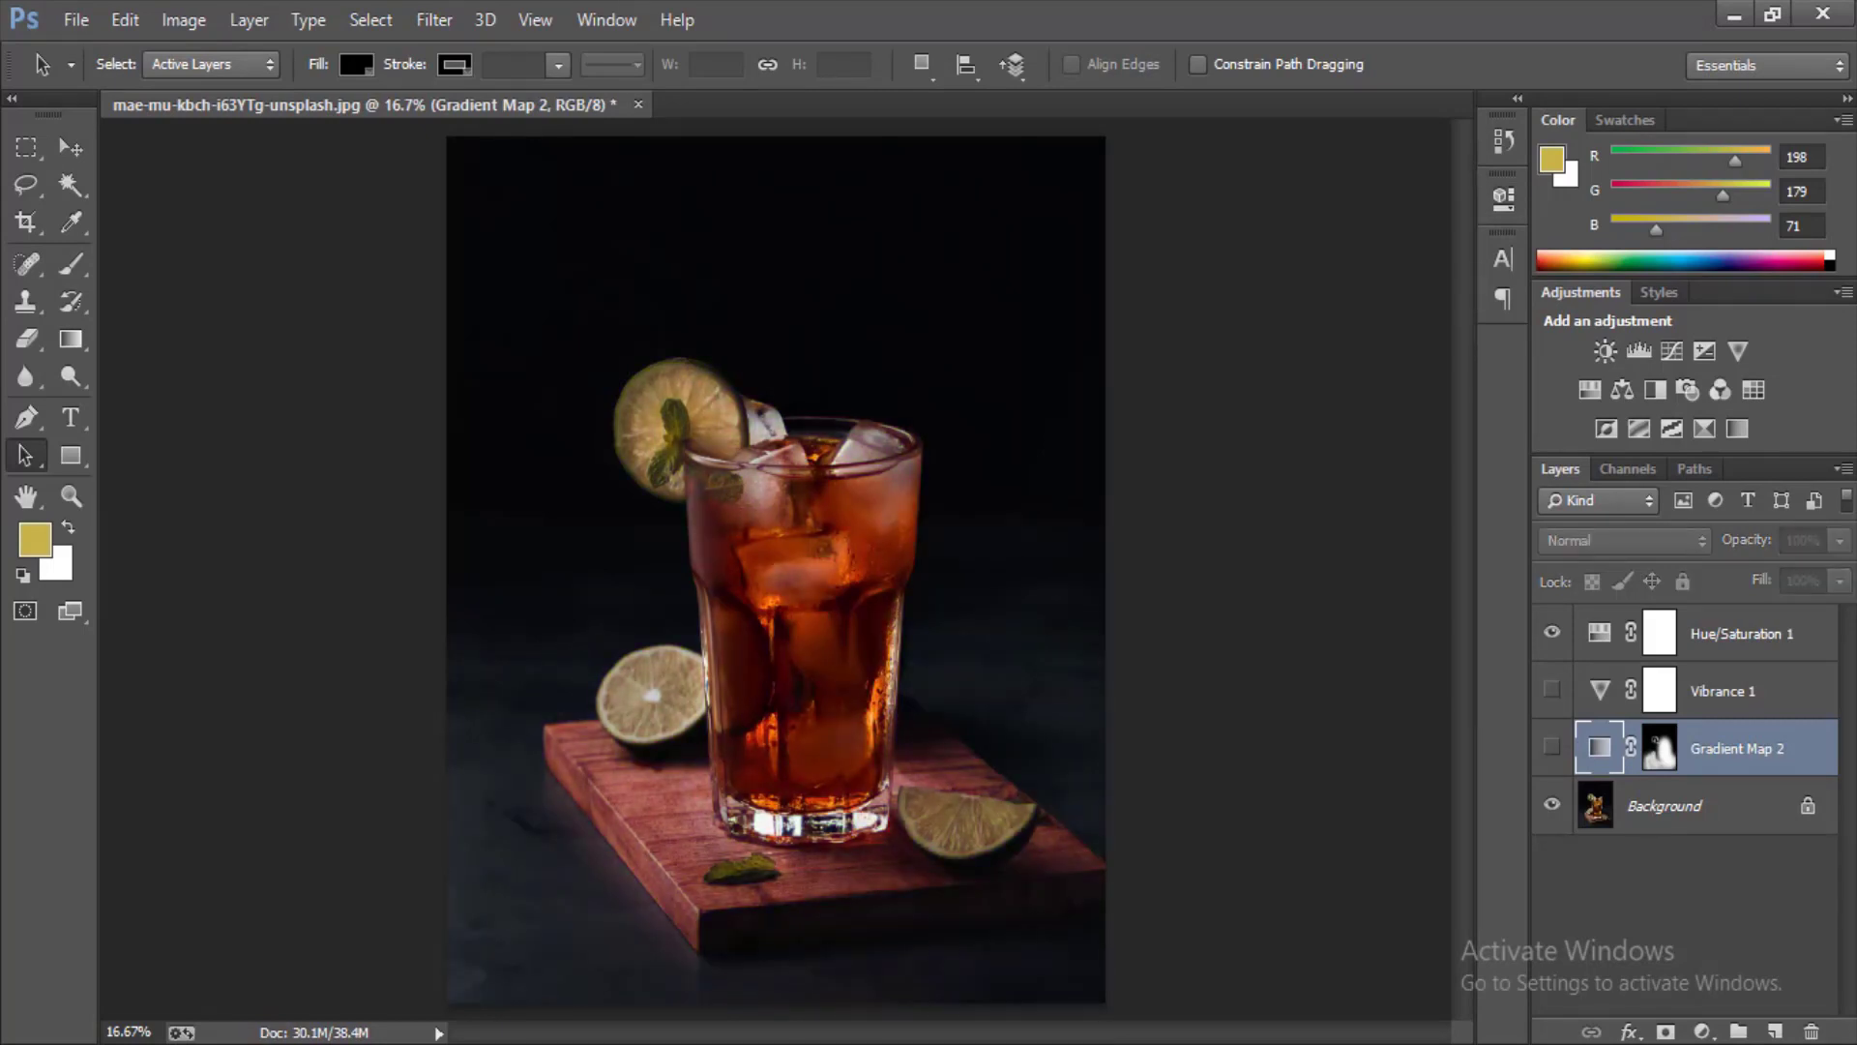
left_click(1552, 632)
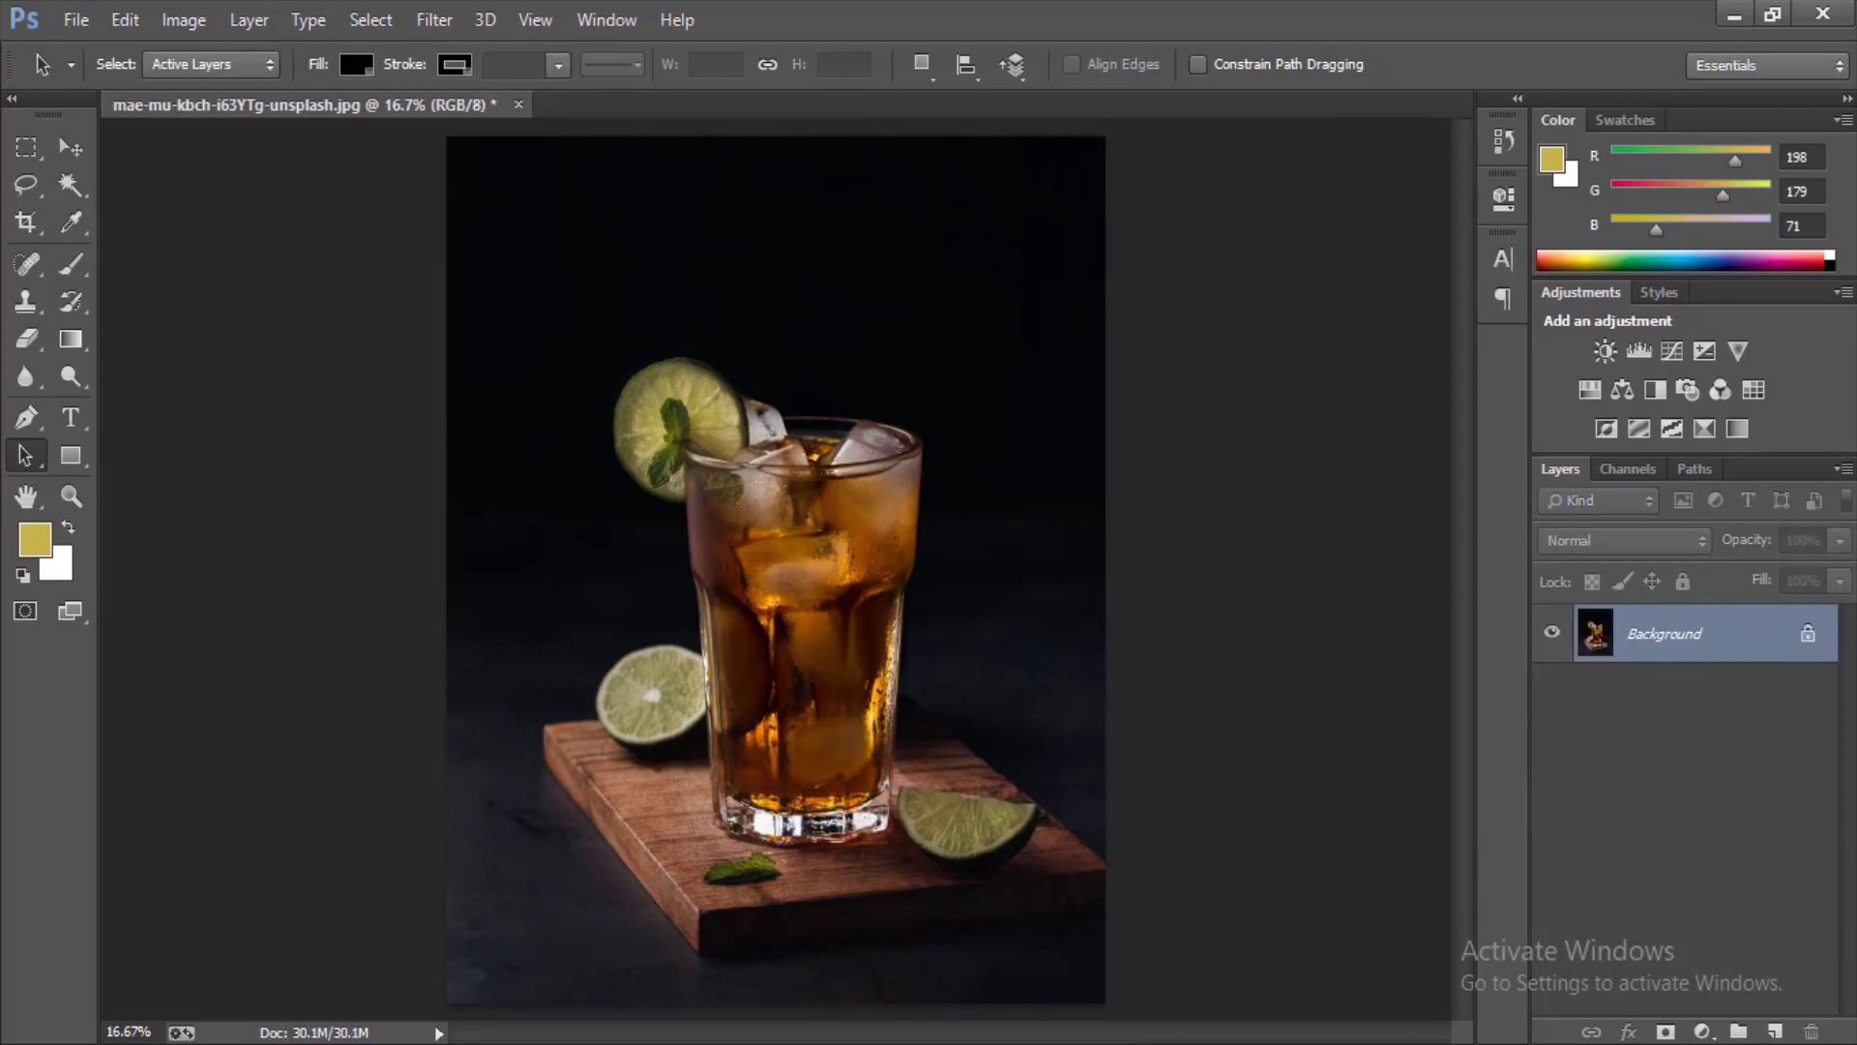
Step: Duplicate the Background layer and add a Gradient Map adjustment layer above the copy
key("ctrl+j")
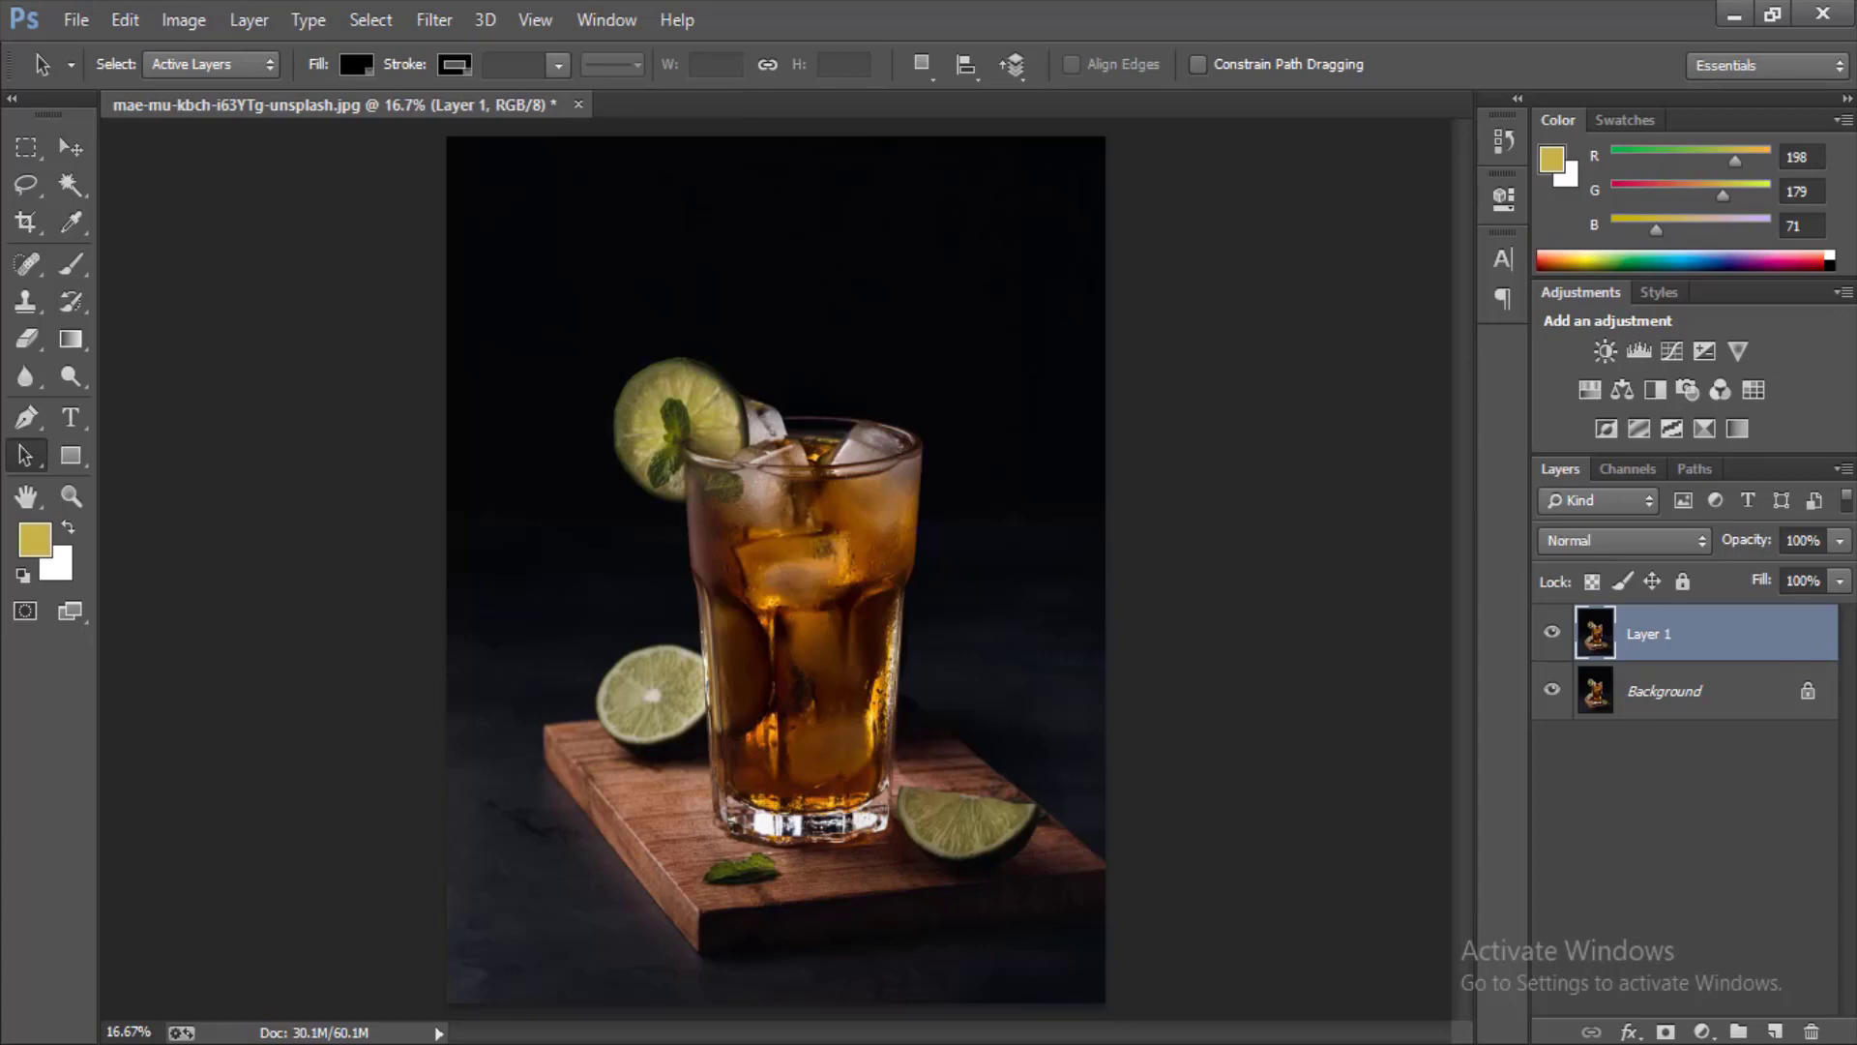
left_click(1702, 1031)
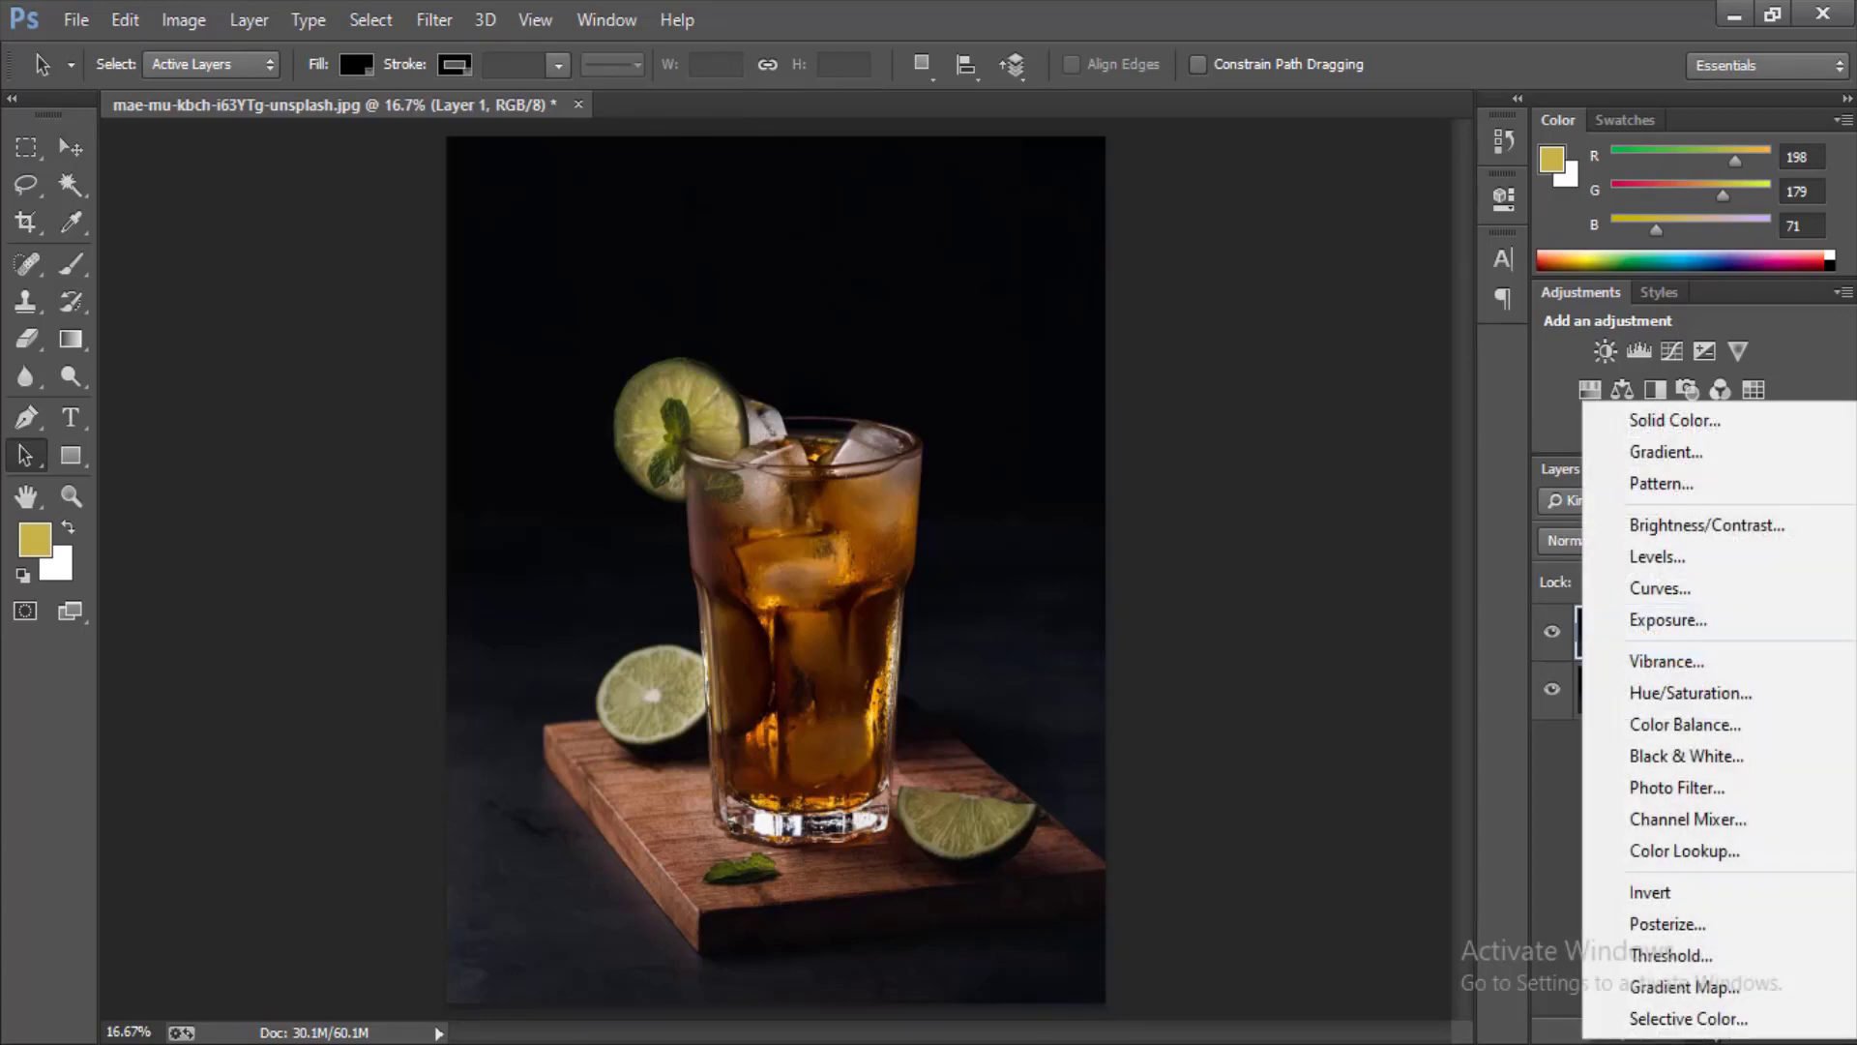
left_click(1683, 985)
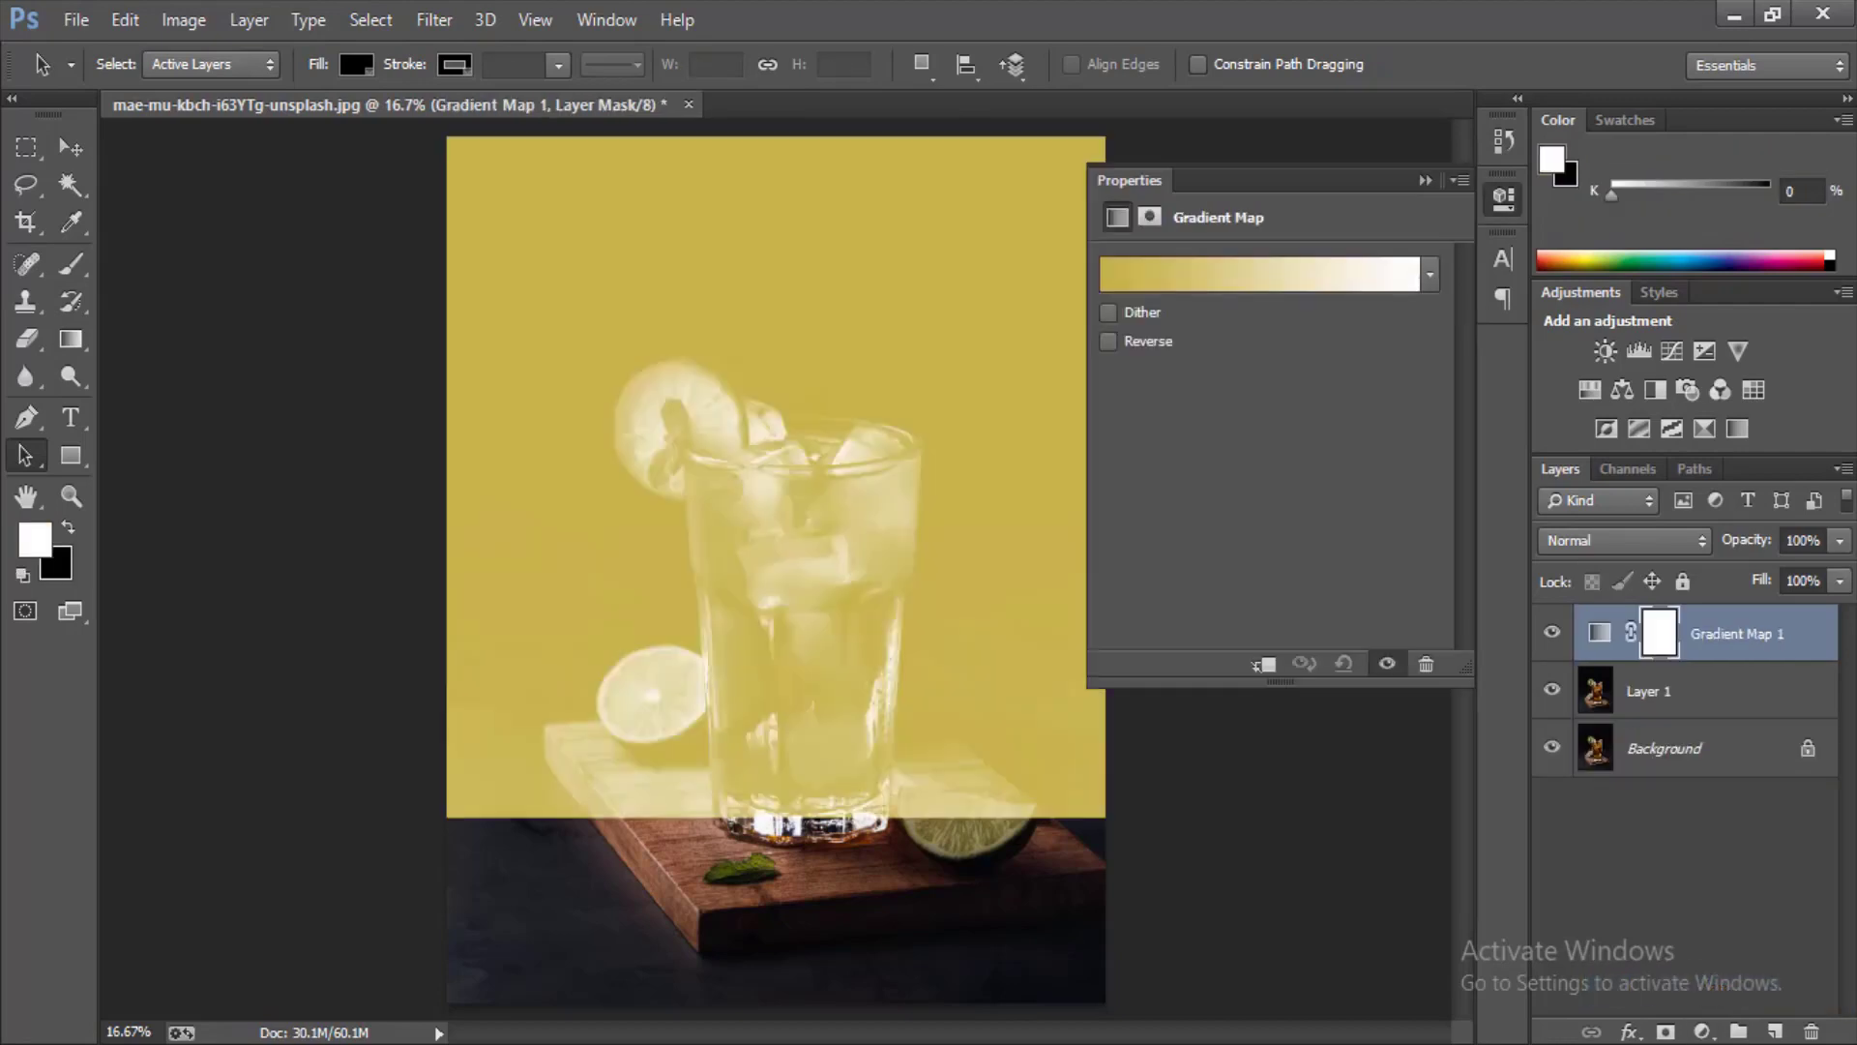
Step: Set the gradient map's end colour stop at 100% to green 4fff46
left_click(1259, 275)
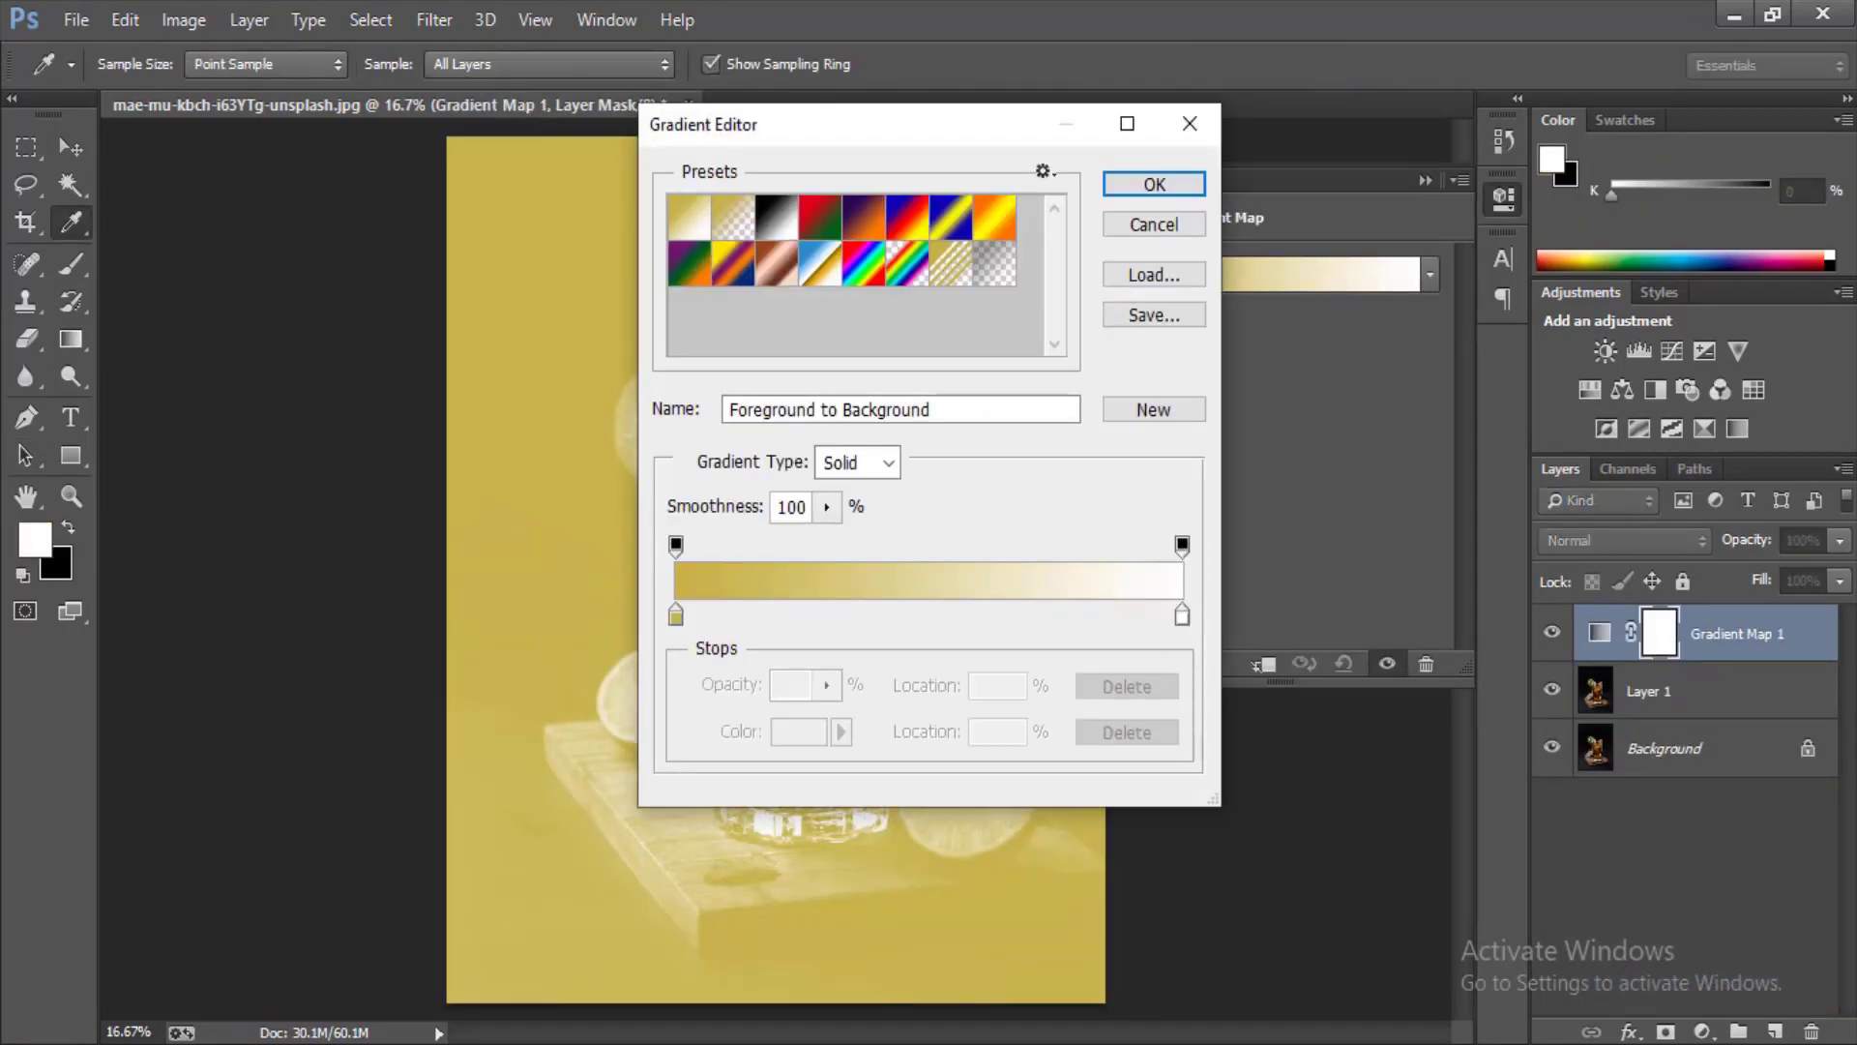
left_click(1182, 616)
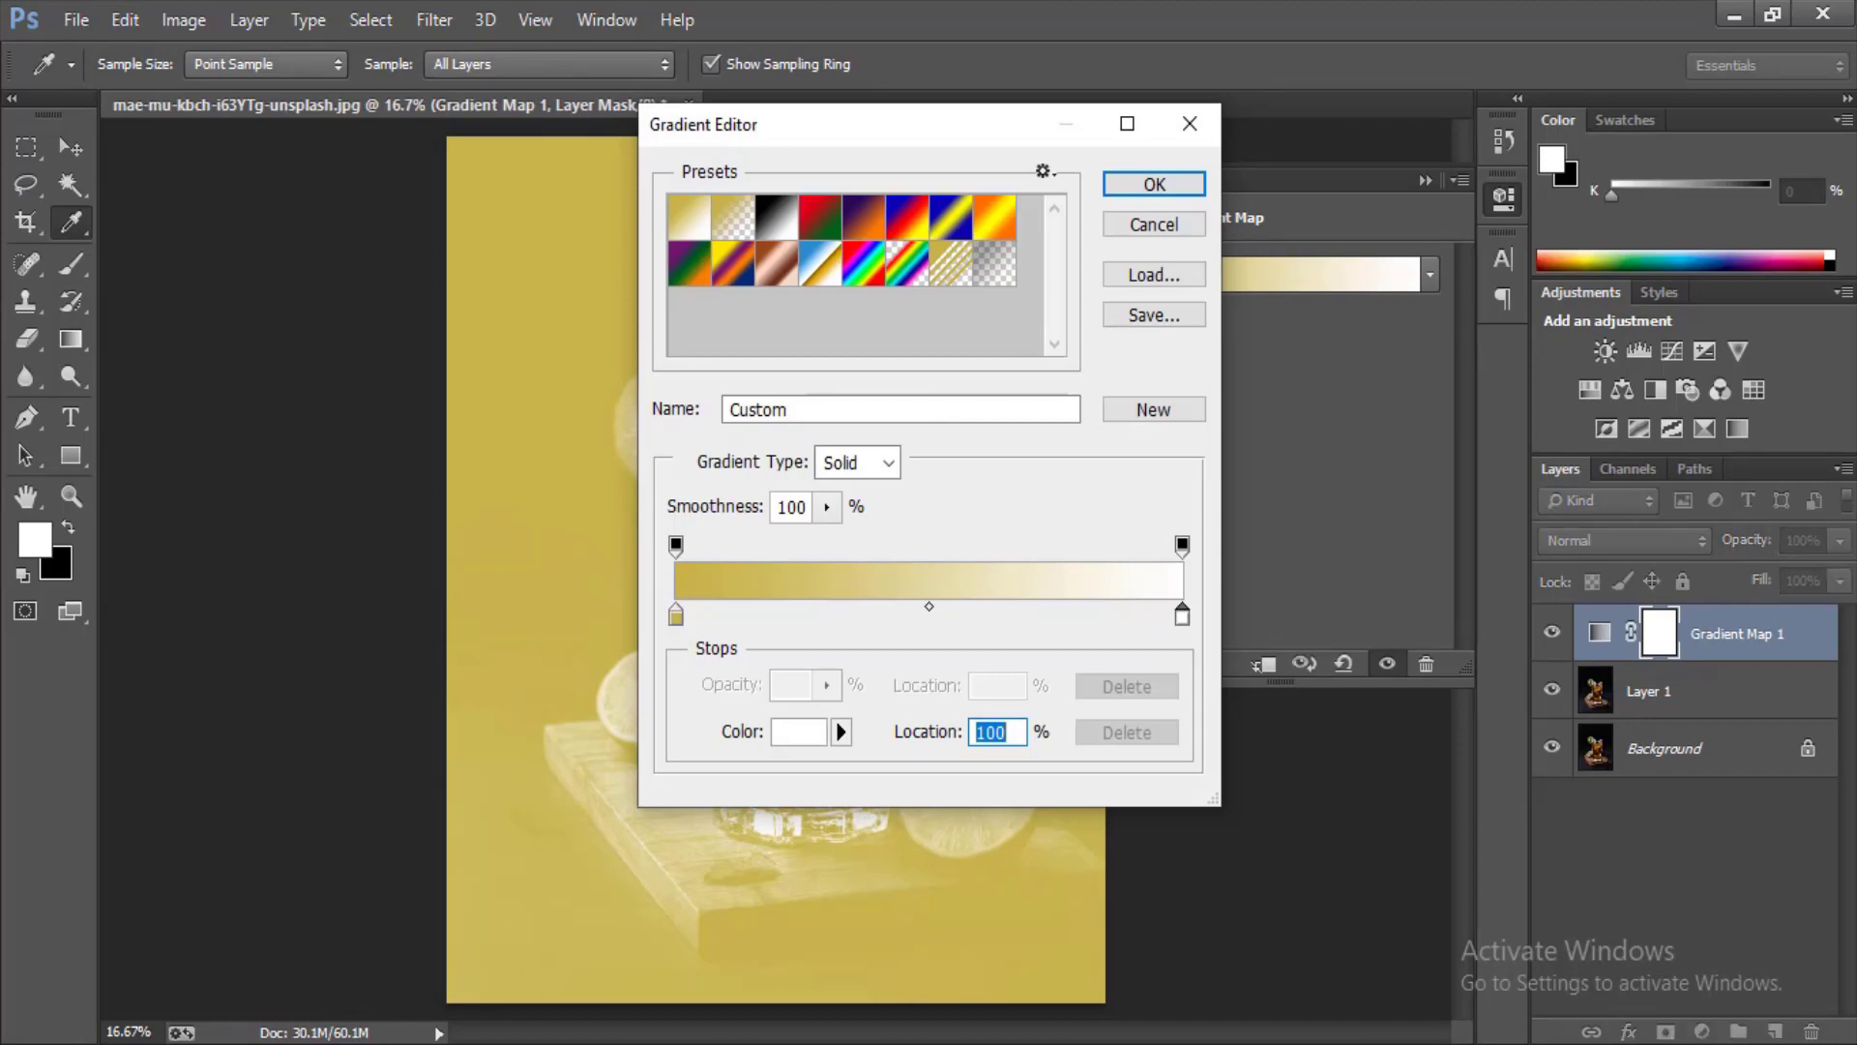
left_click(799, 733)
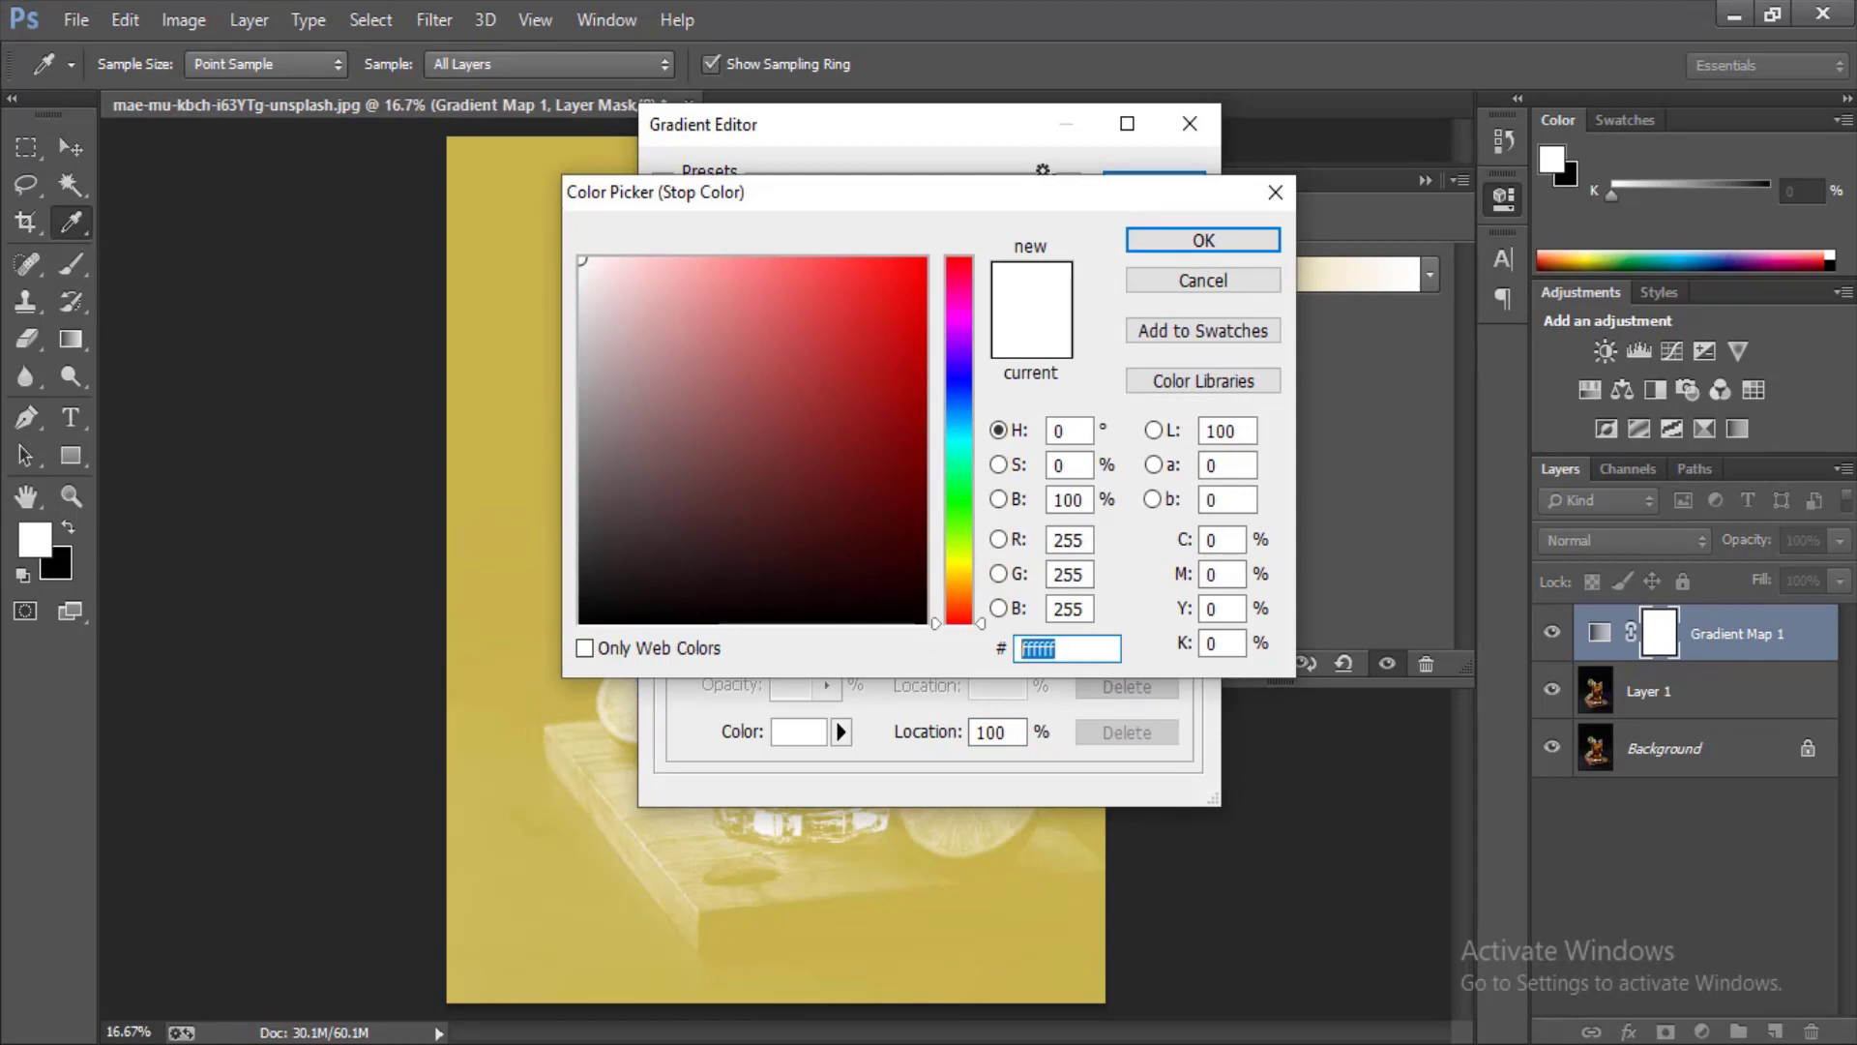
type("4fff46")
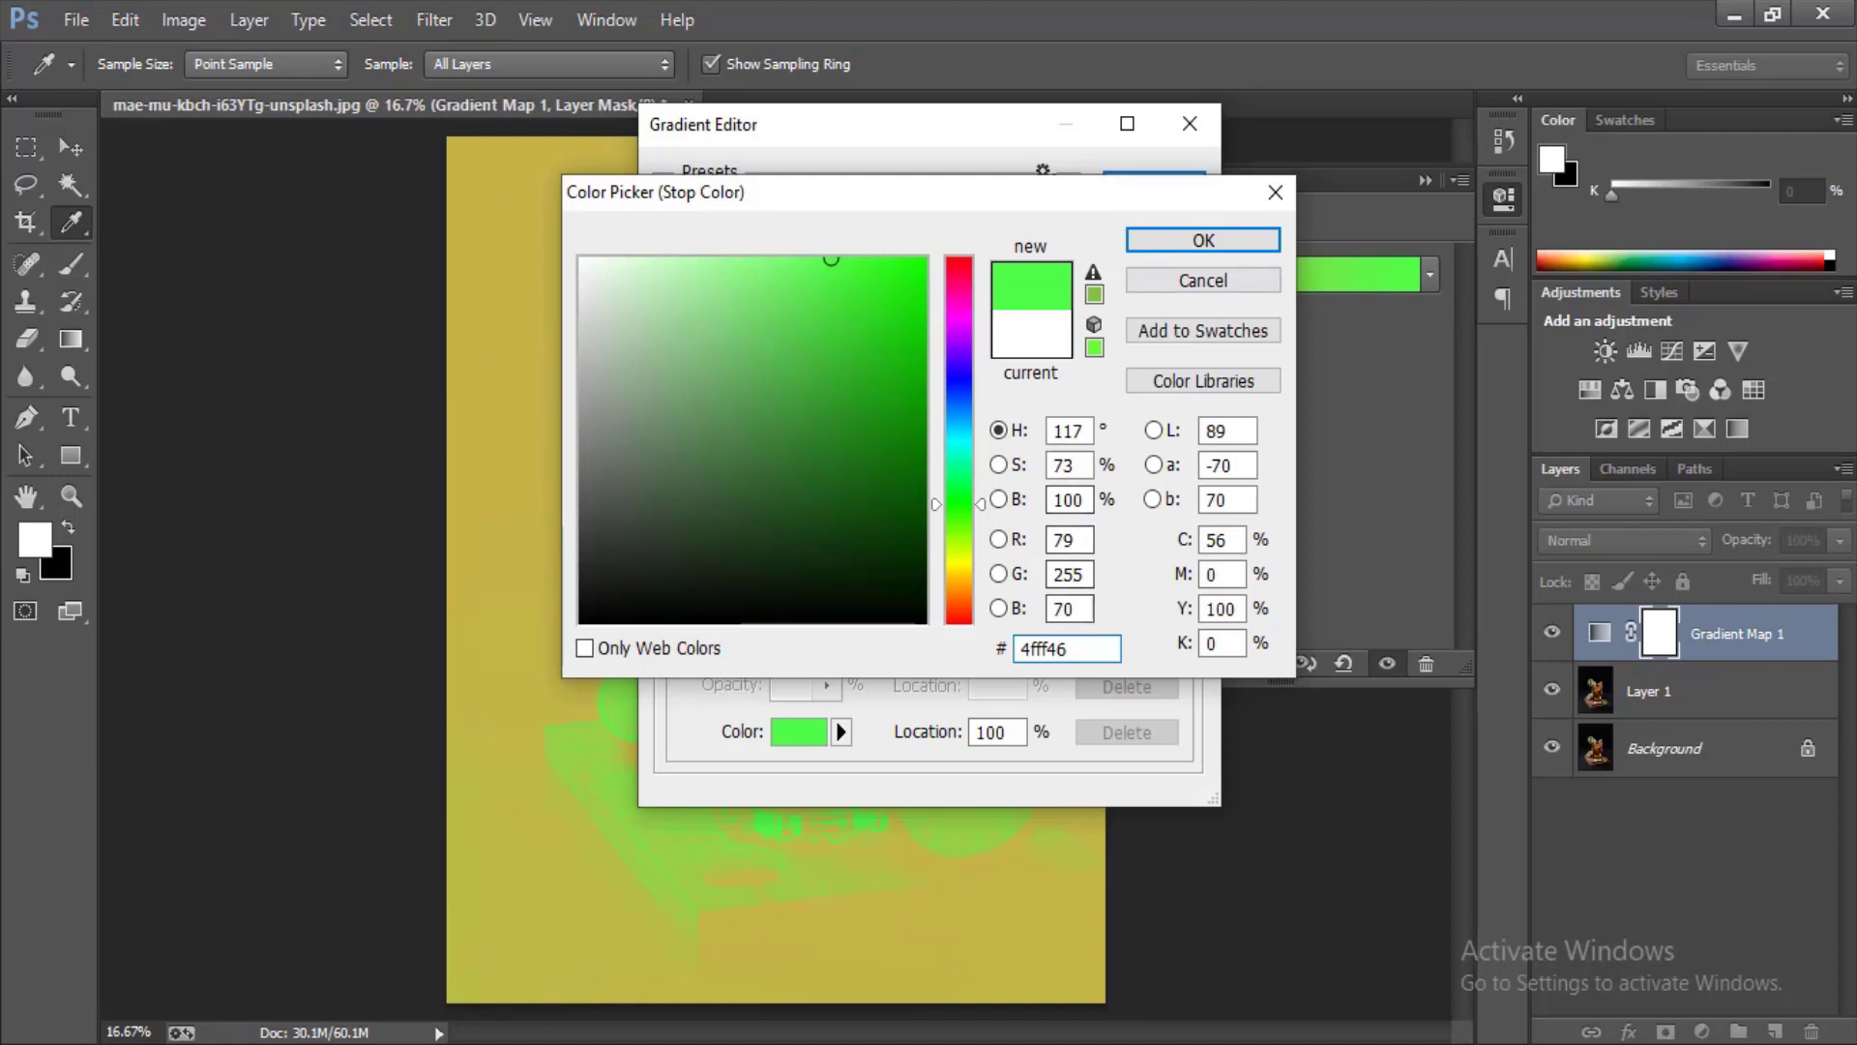
key("Return")
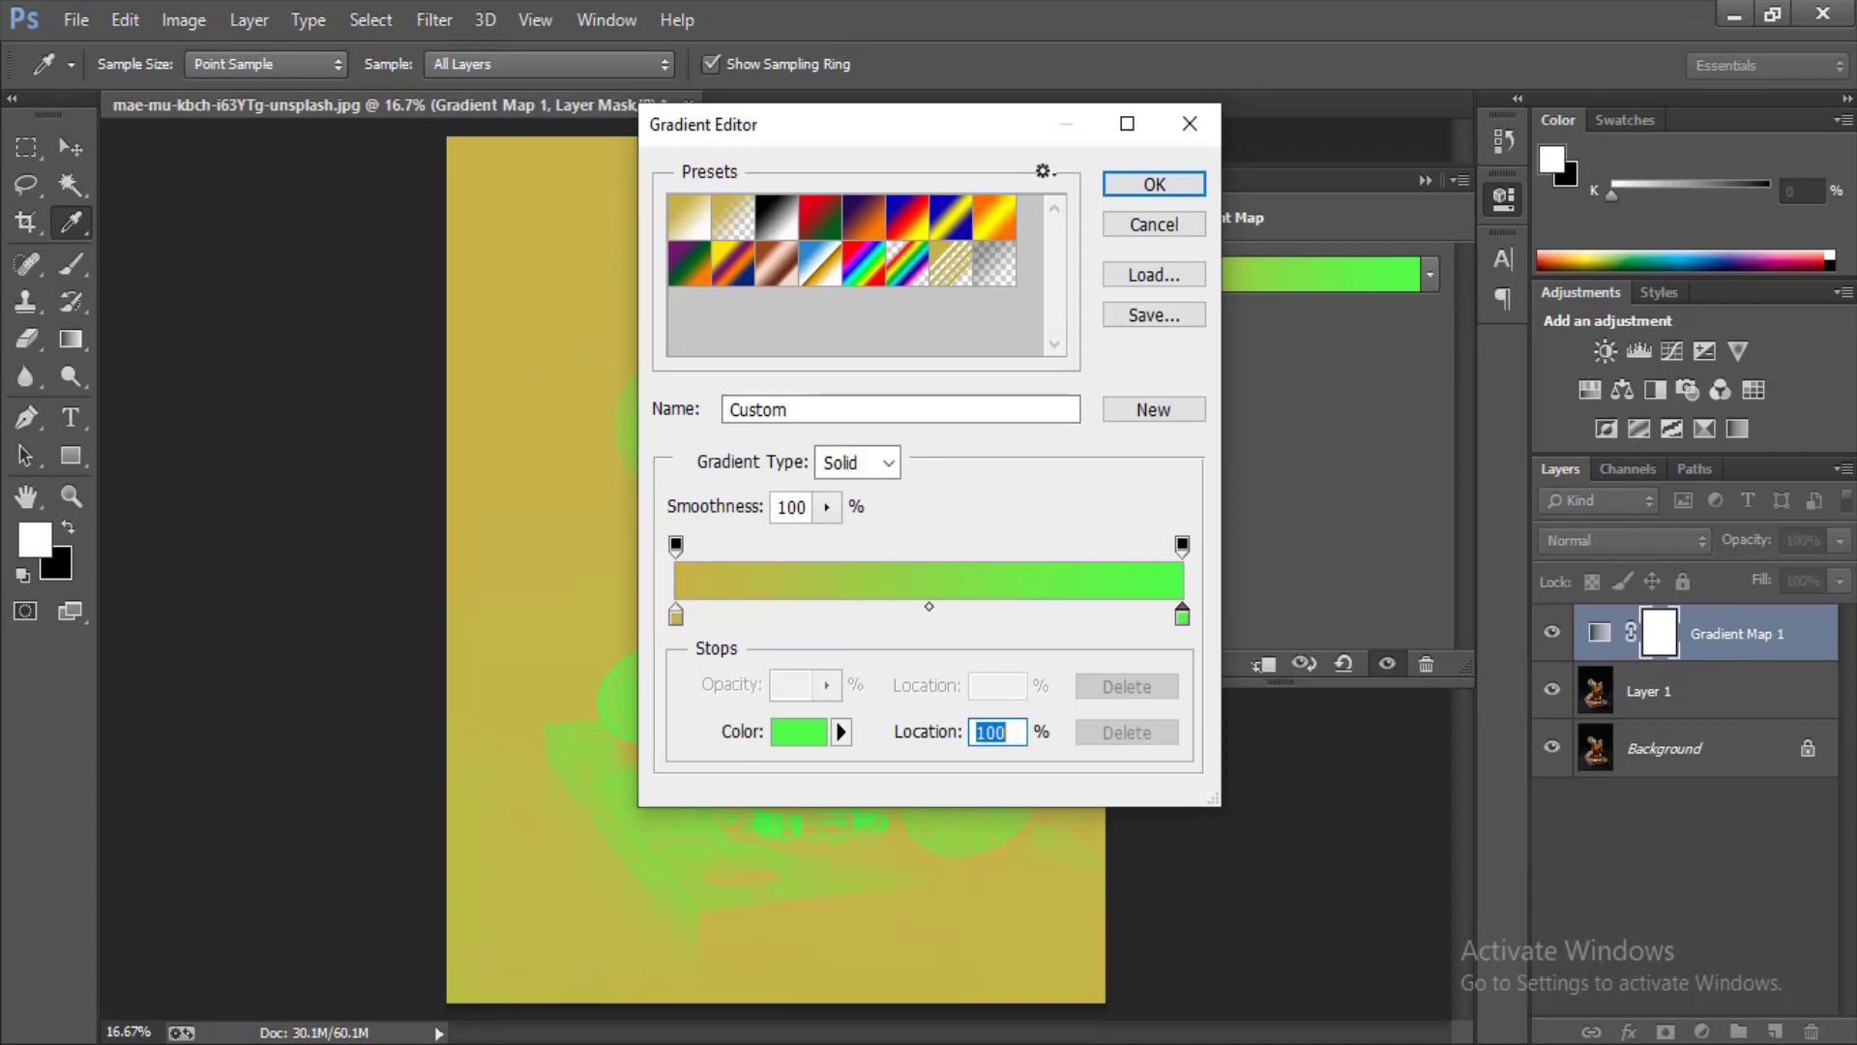
Step: Set the gradient map's start colour stop at 0% to black (000000) and apply the gradient
left_click(676, 615)
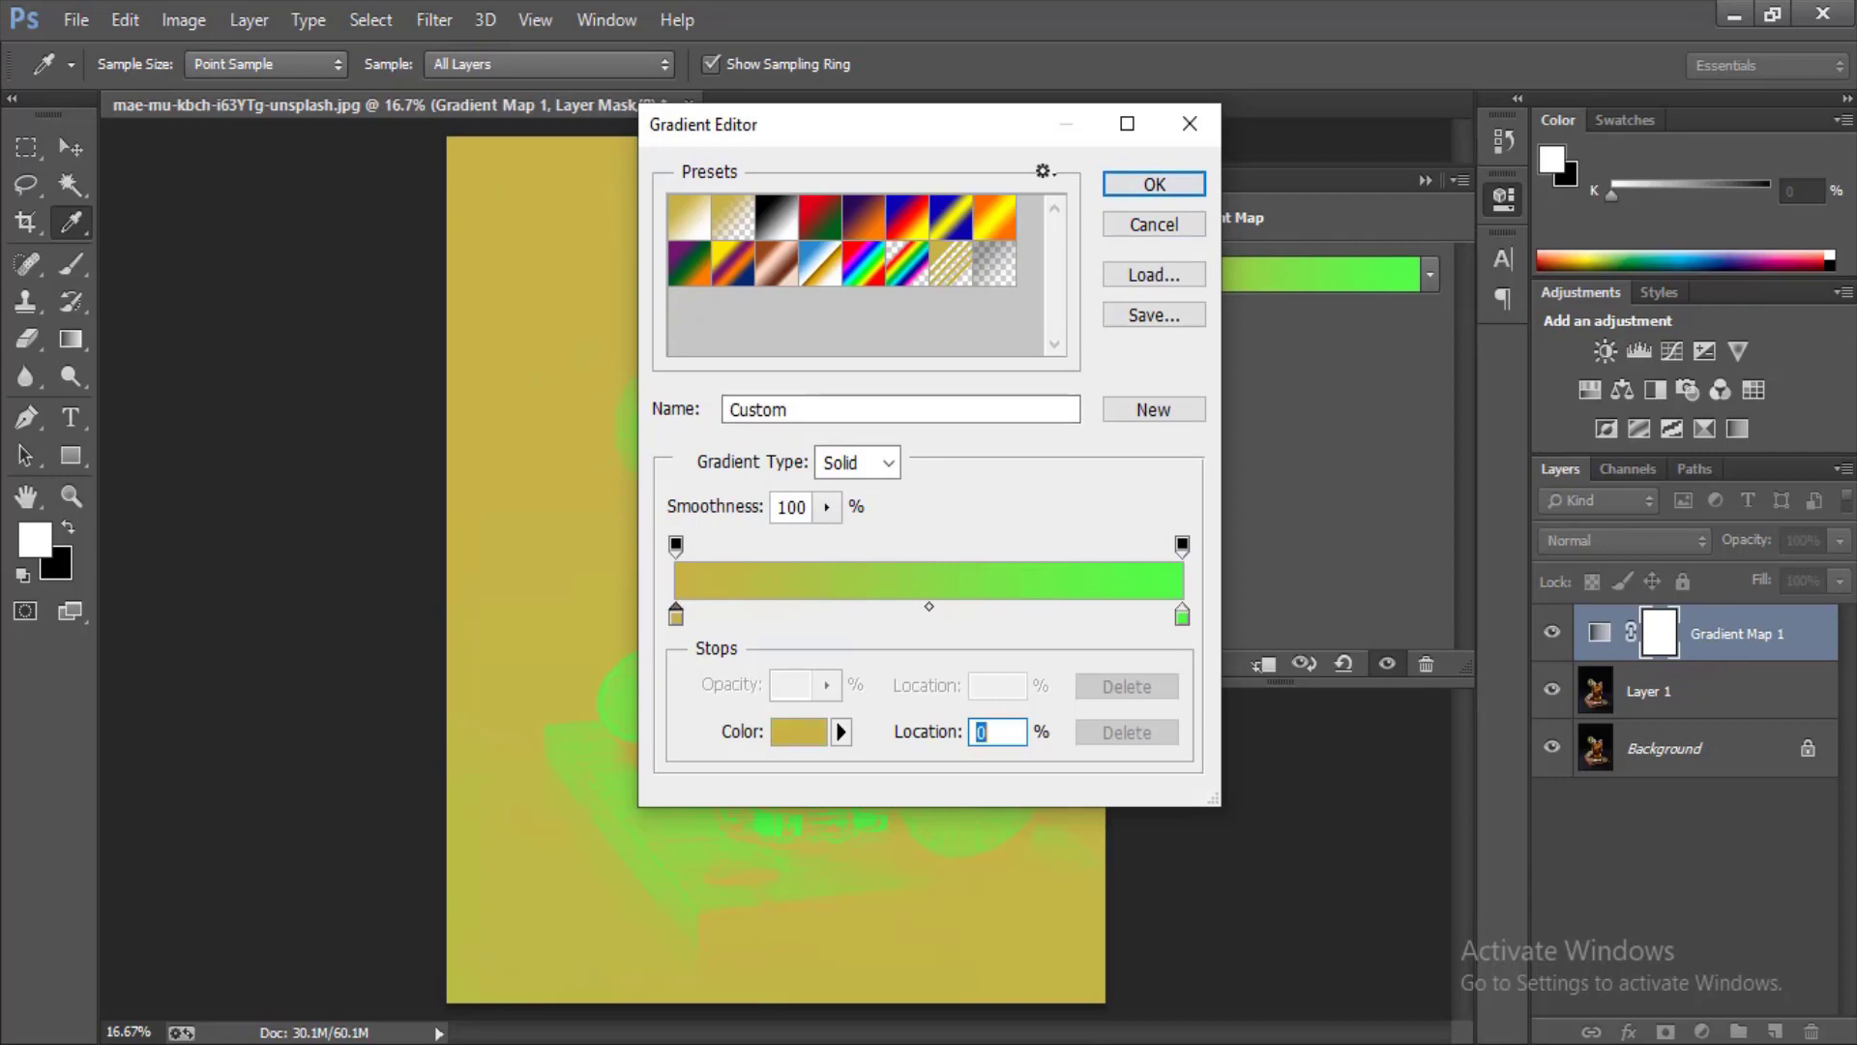
left_click(800, 732)
left_click_drag(679, 548, 579, 623)
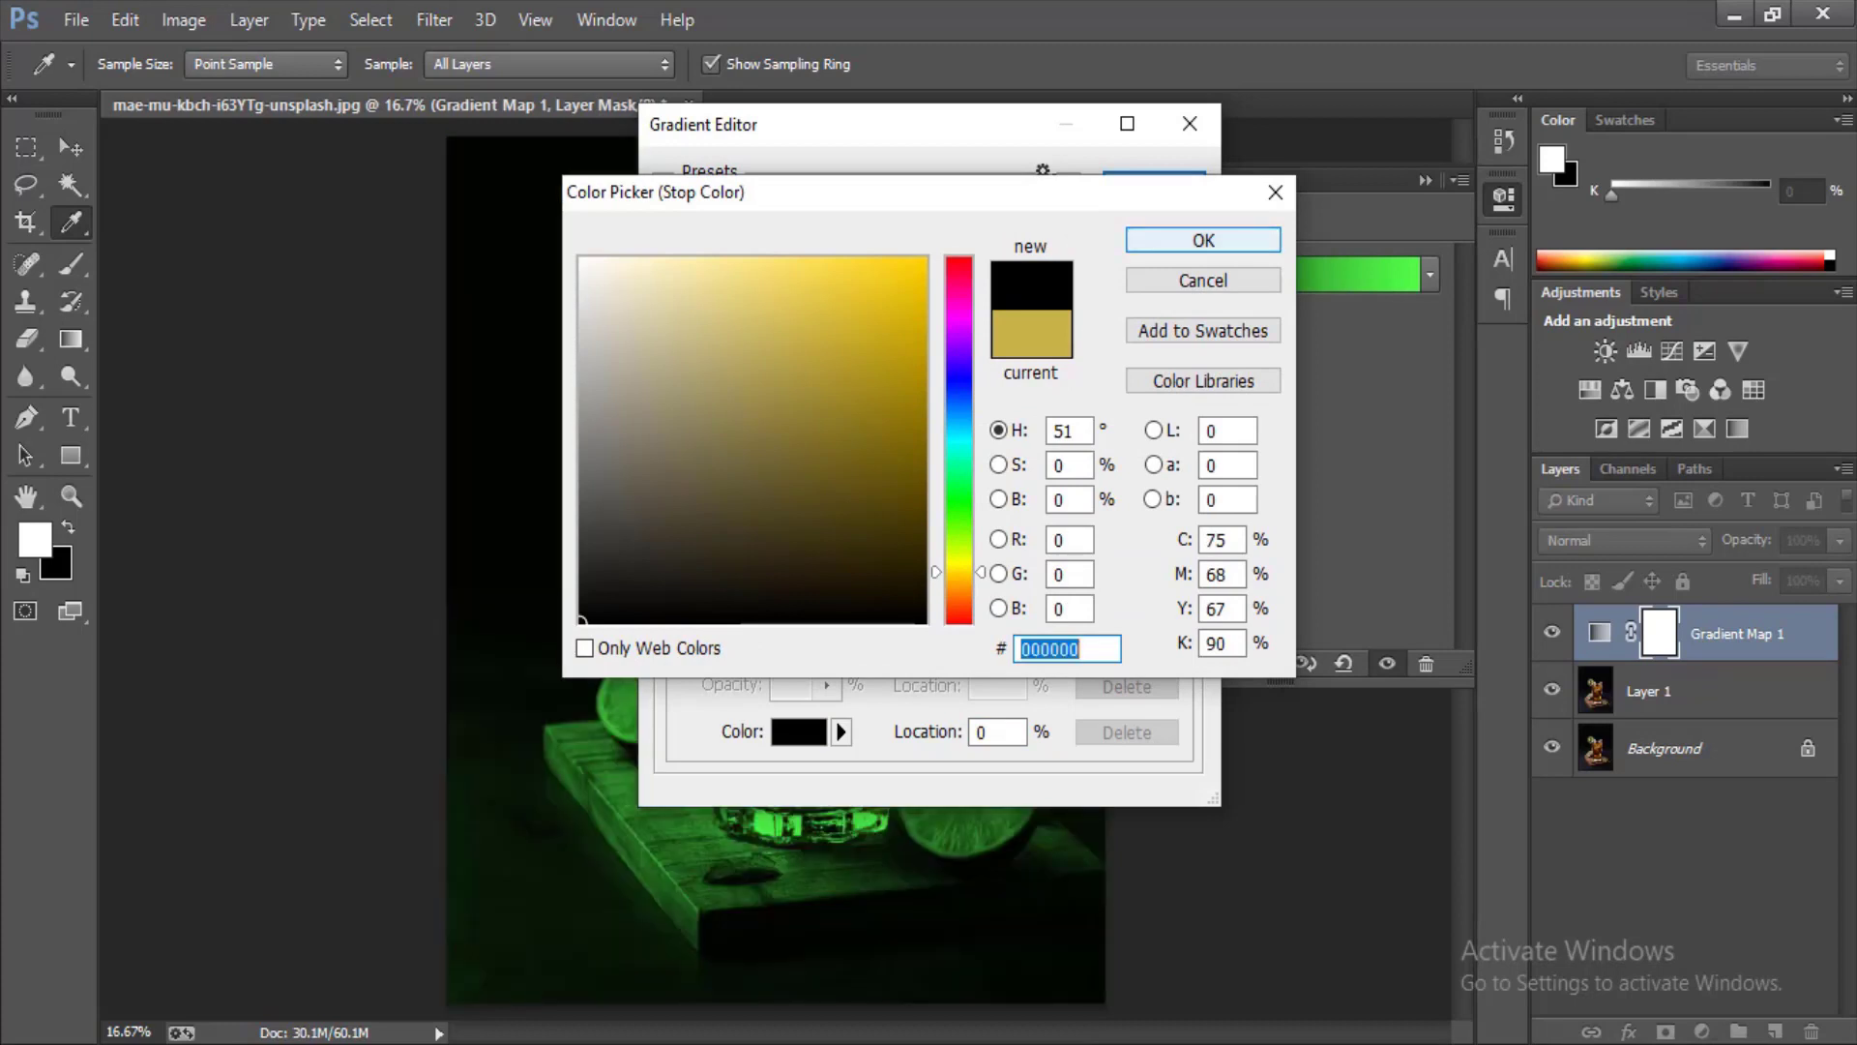
left_click(1202, 240)
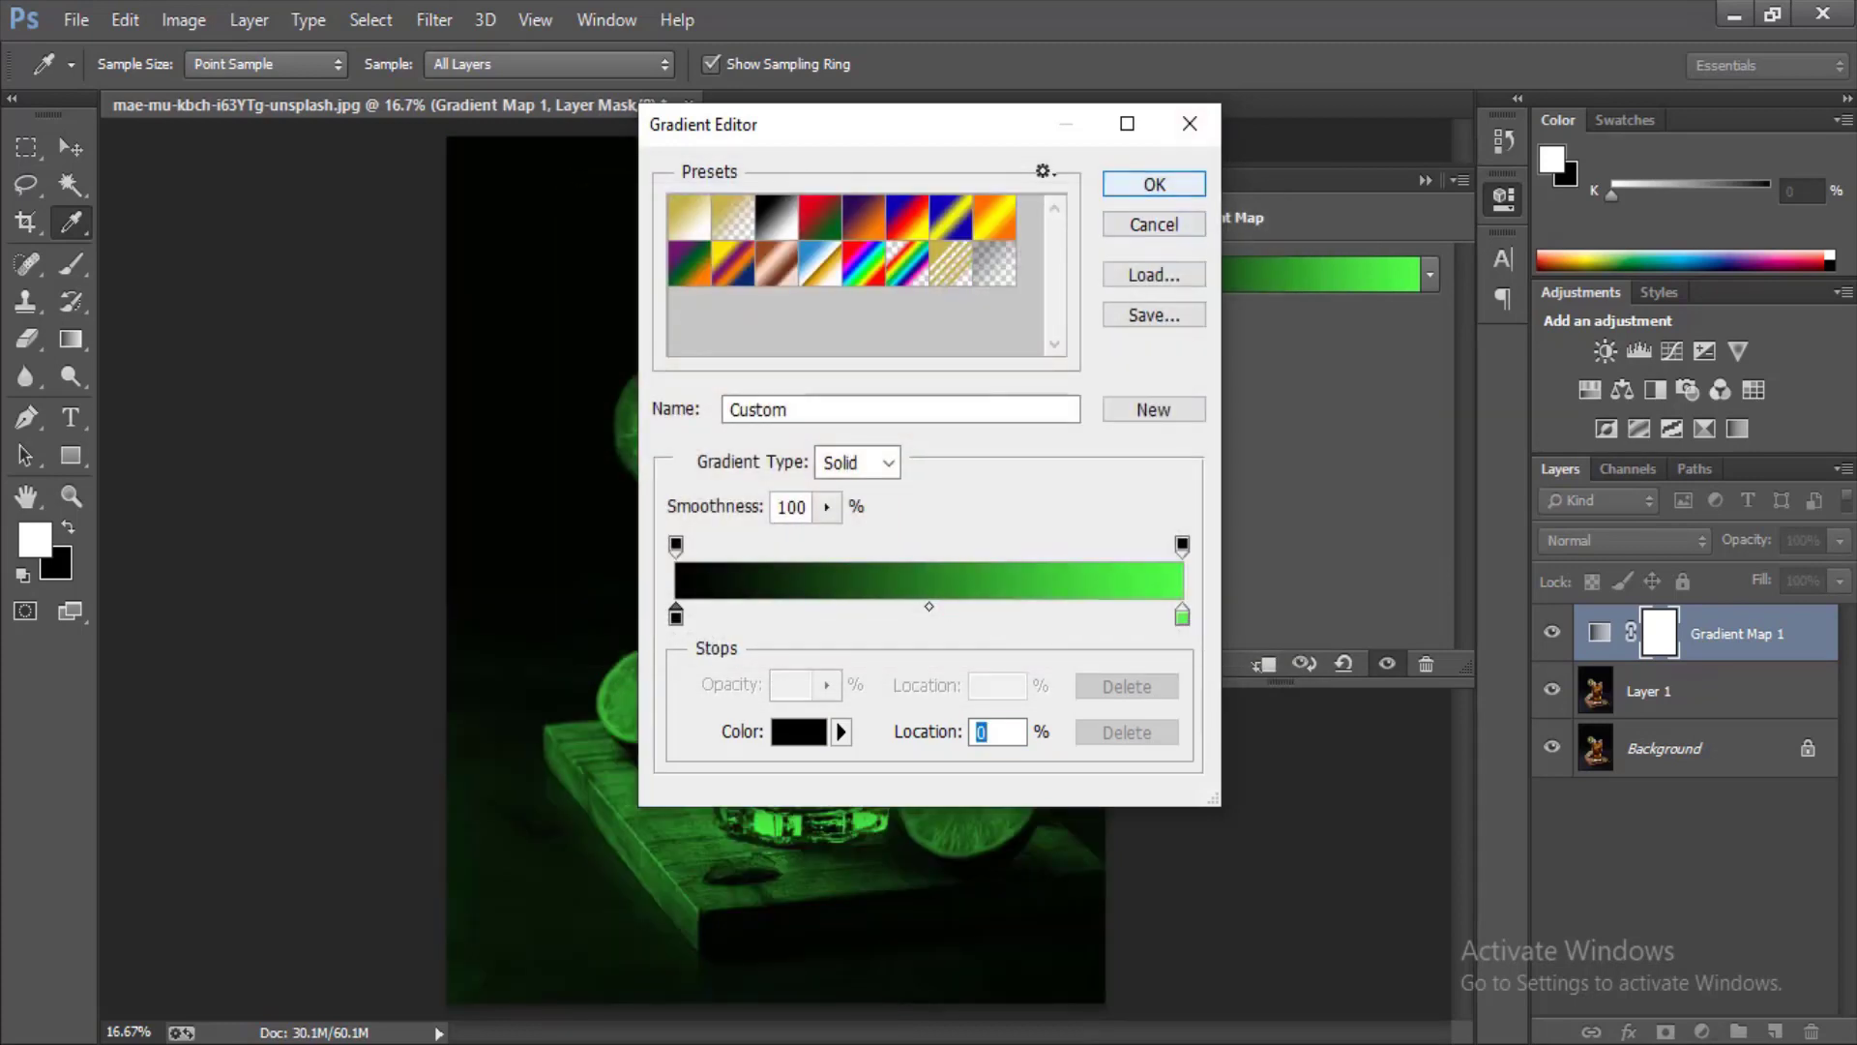
key("Return")
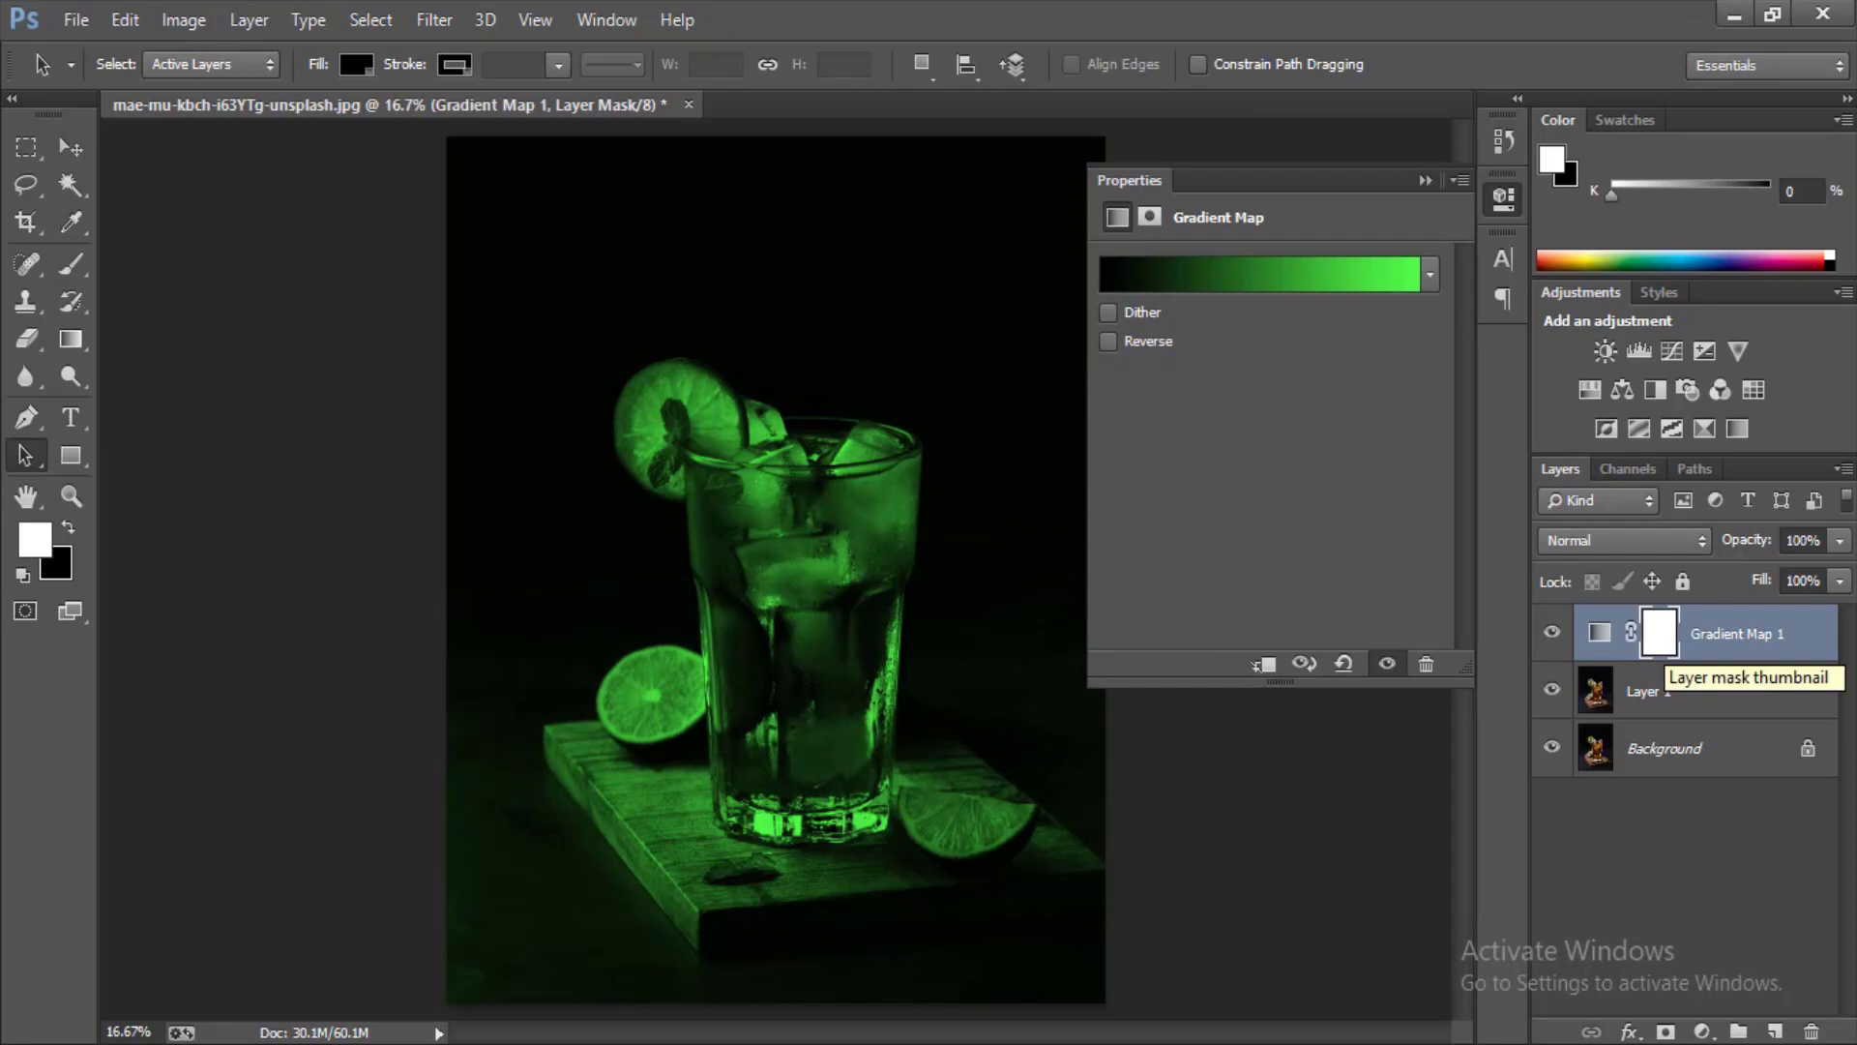
Step: Invert the Gradient Map layer's mask to black so the green effect is hidden
left_click(1659, 634)
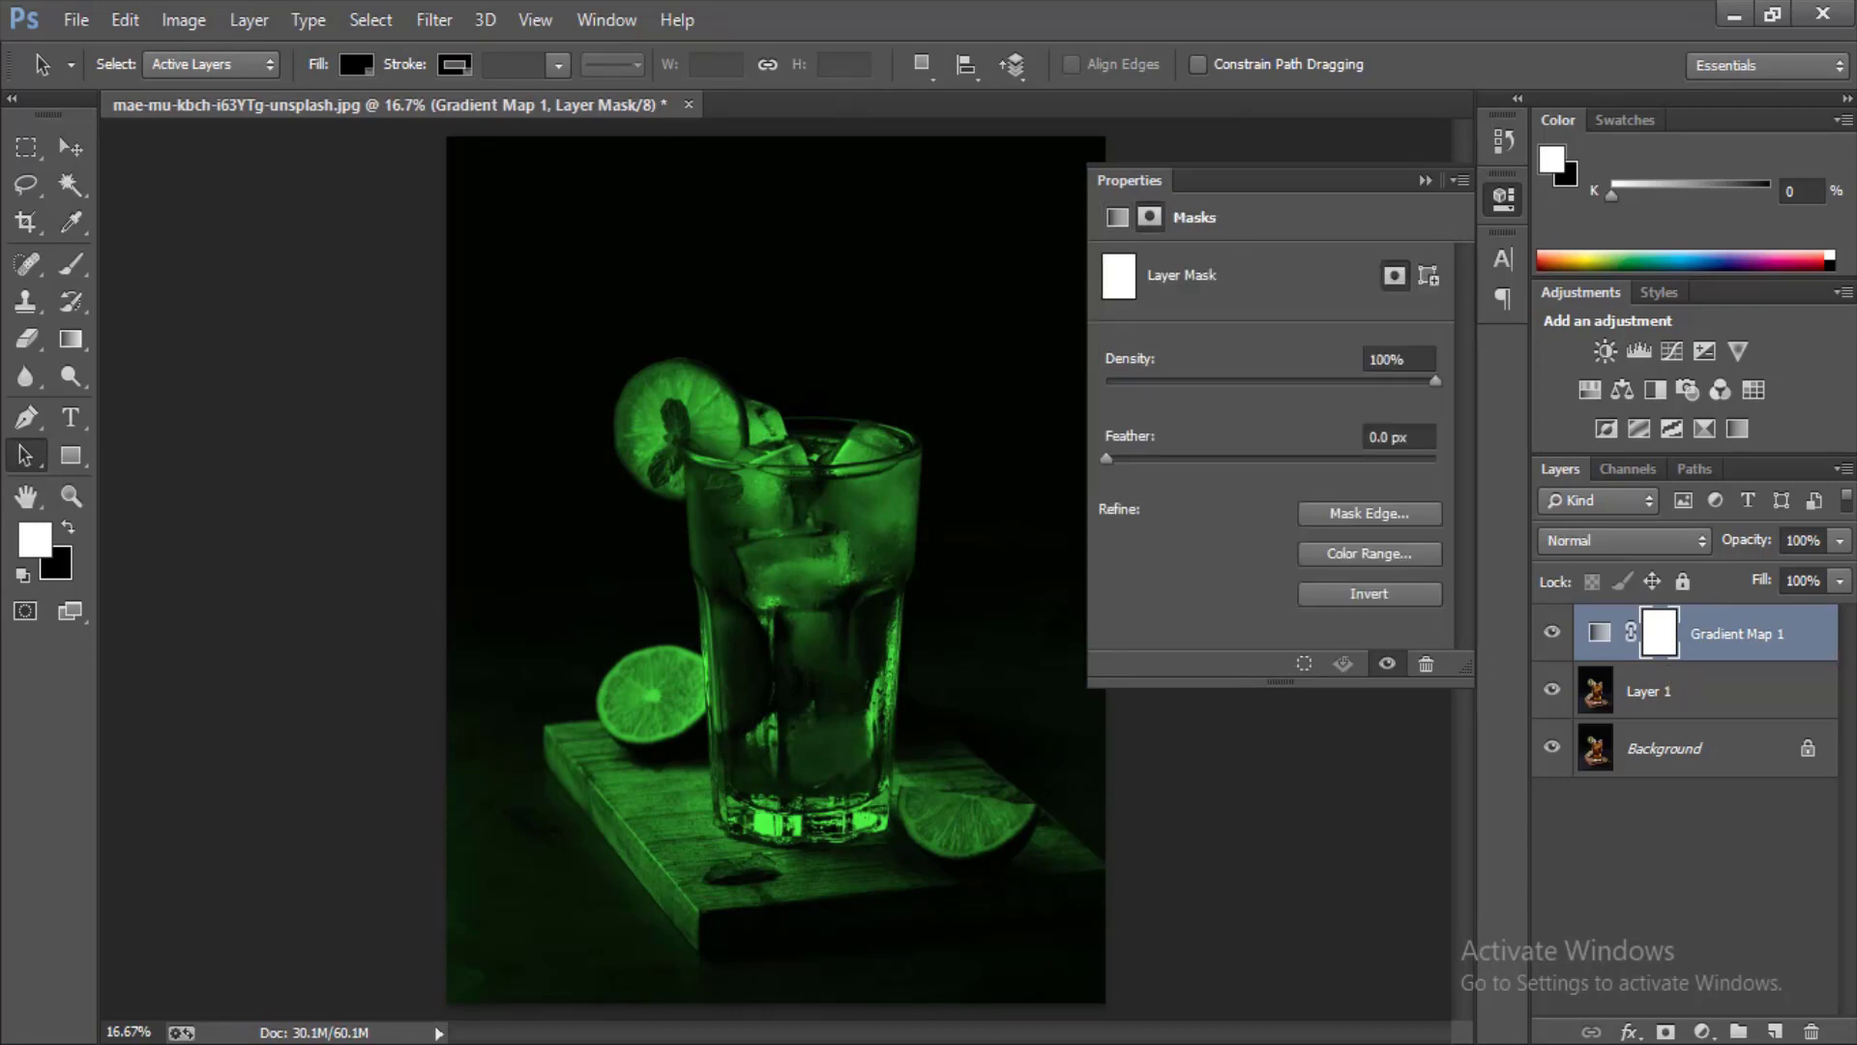
key("ctrl+i")
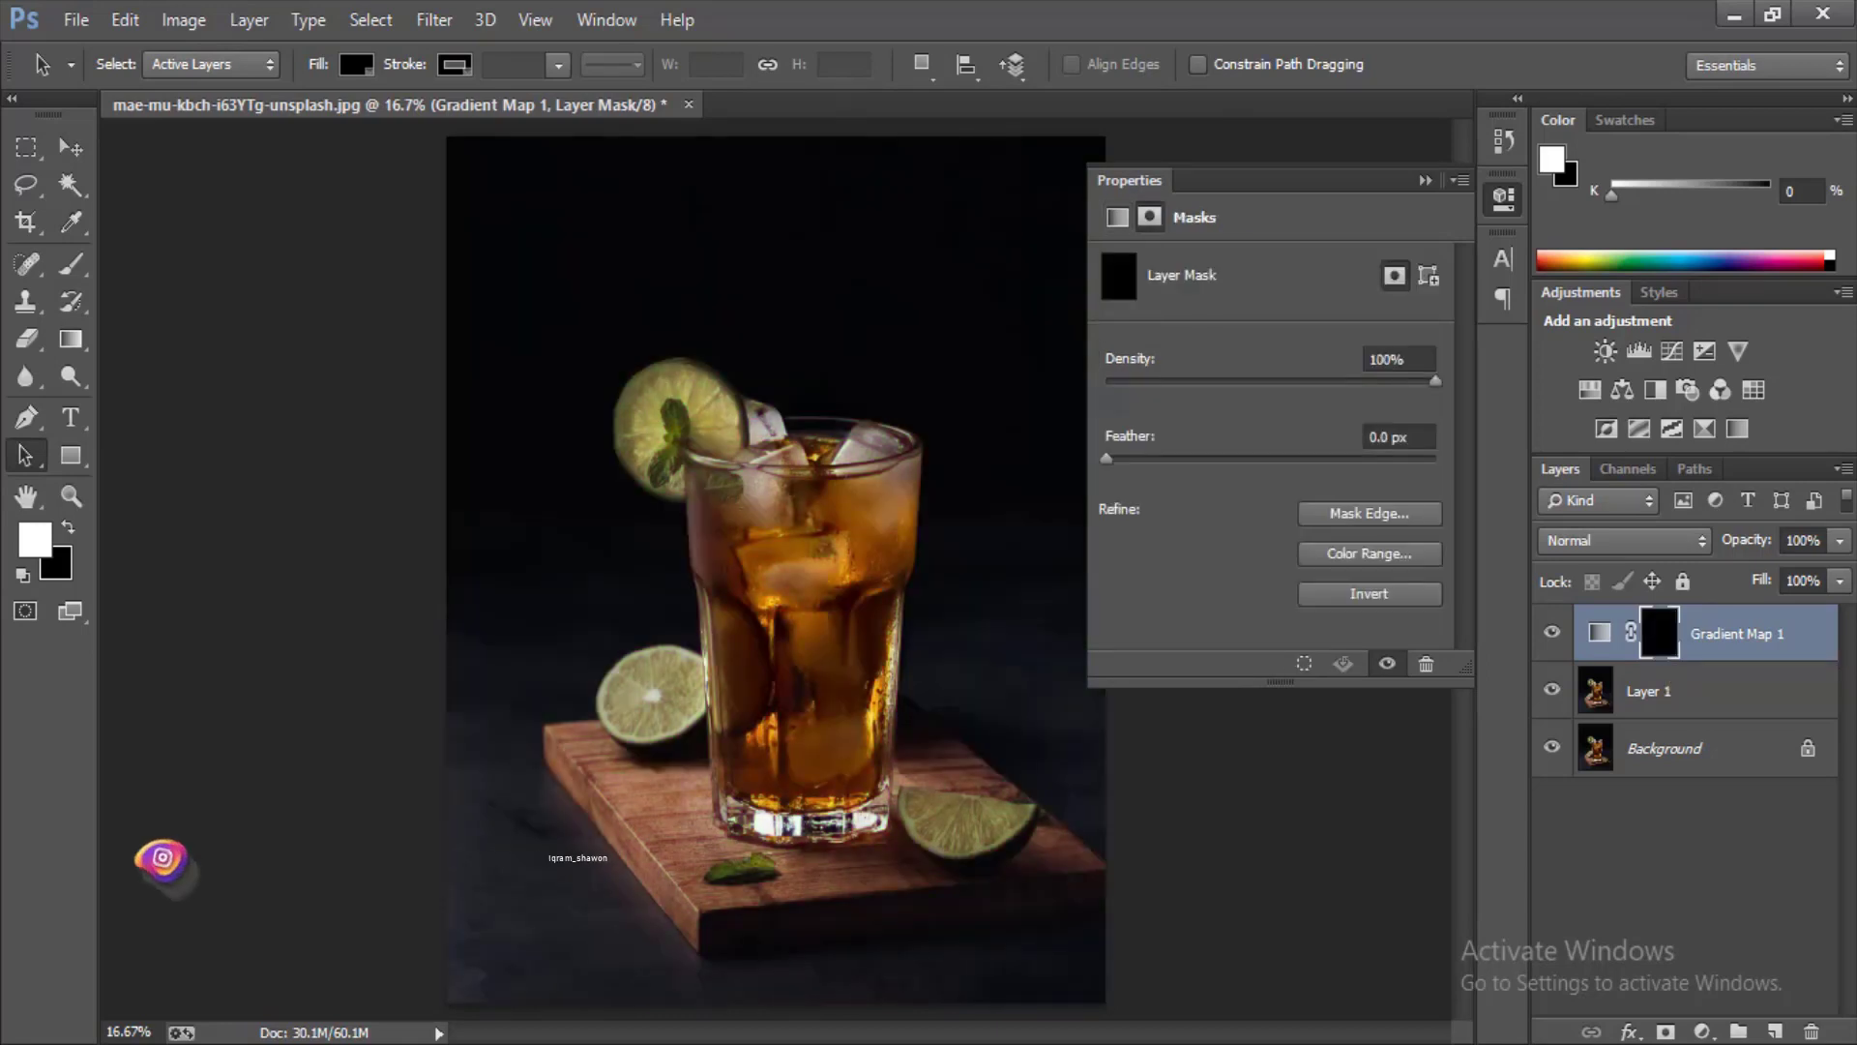
left_click(1425, 181)
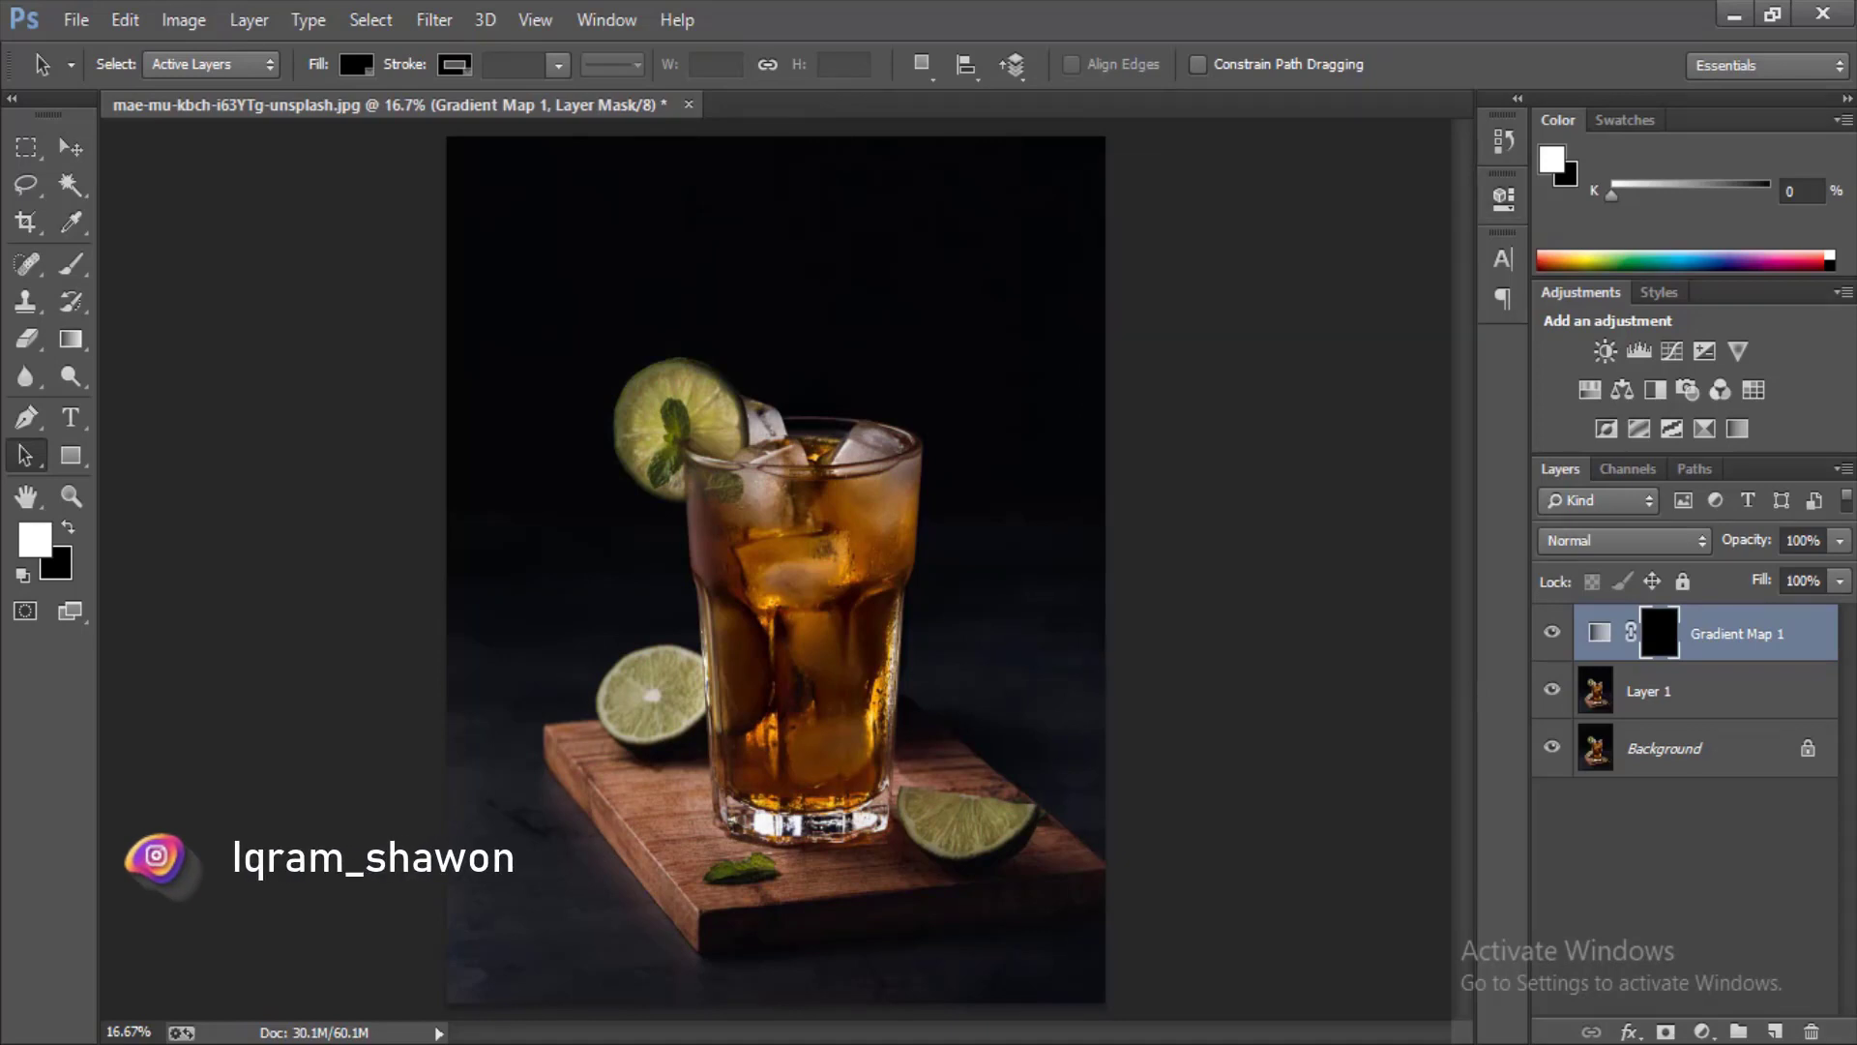
Step: Choose the Brush tool and set its flow to 20%
left_click(71, 263)
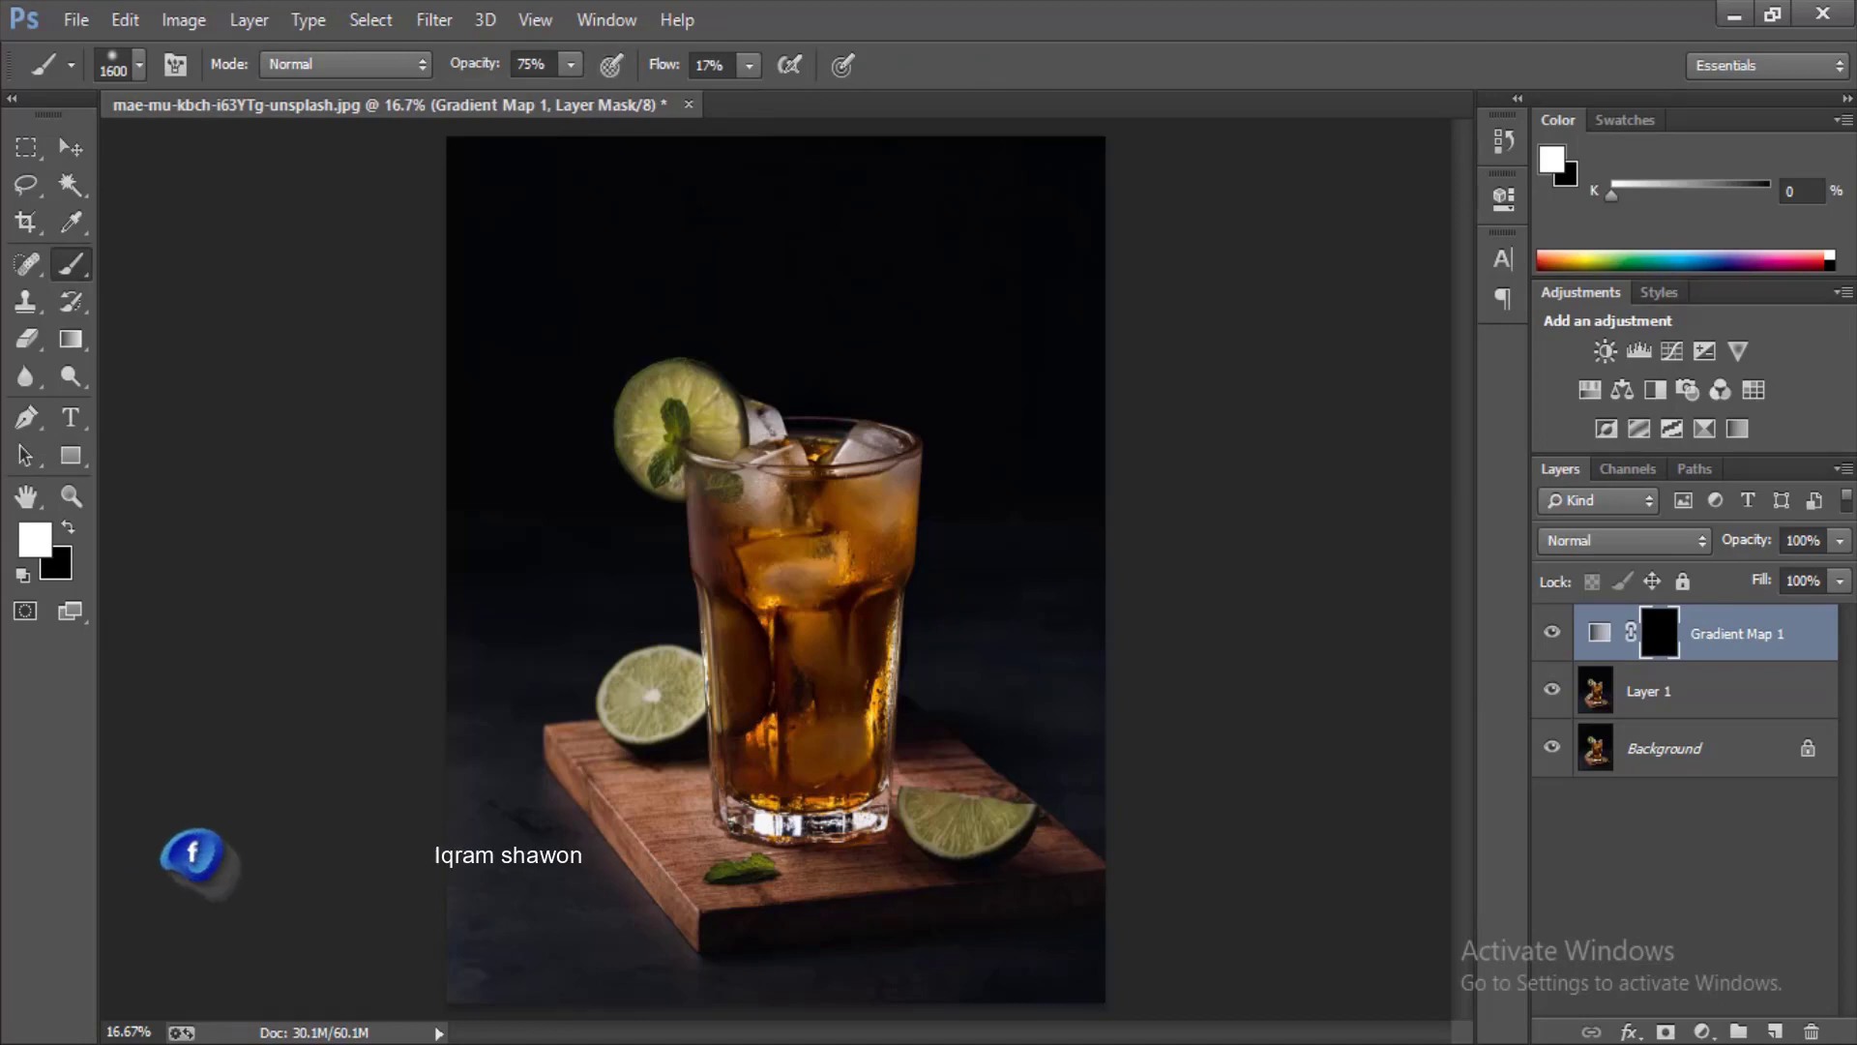
left_click(709, 66)
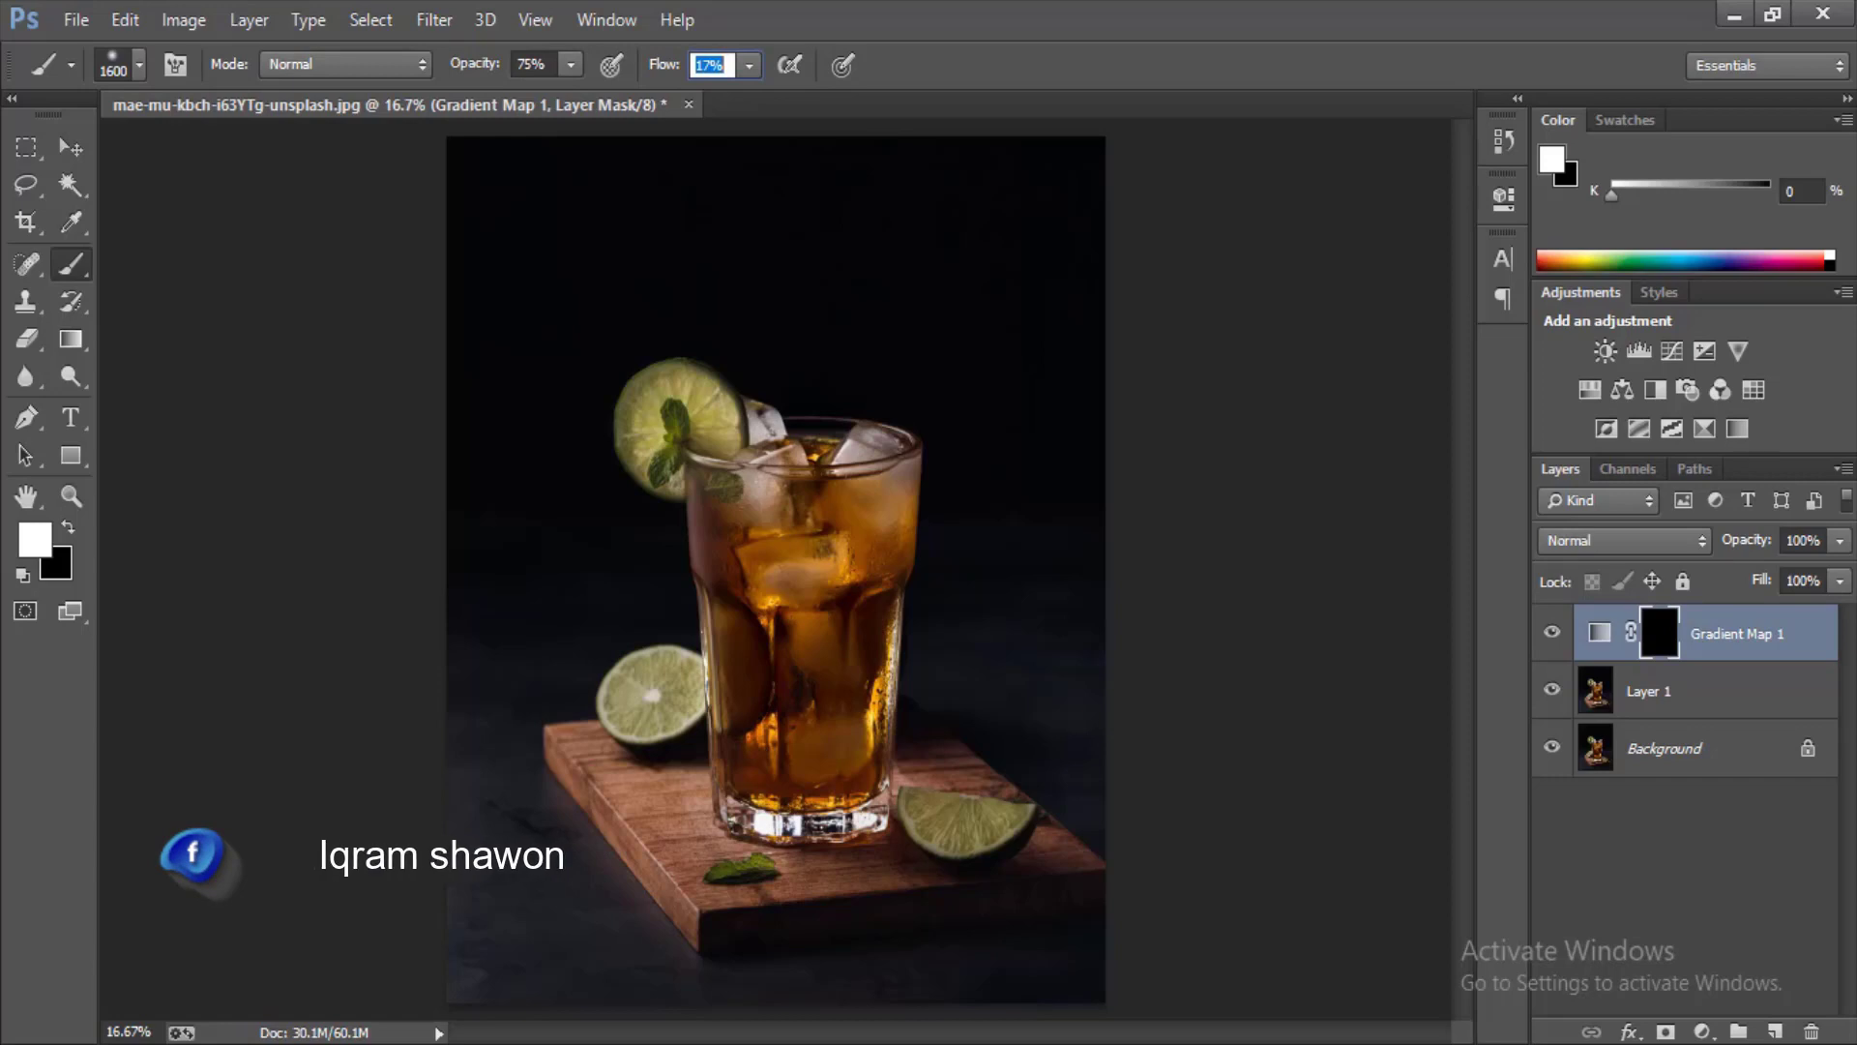
type("22")
key("Return")
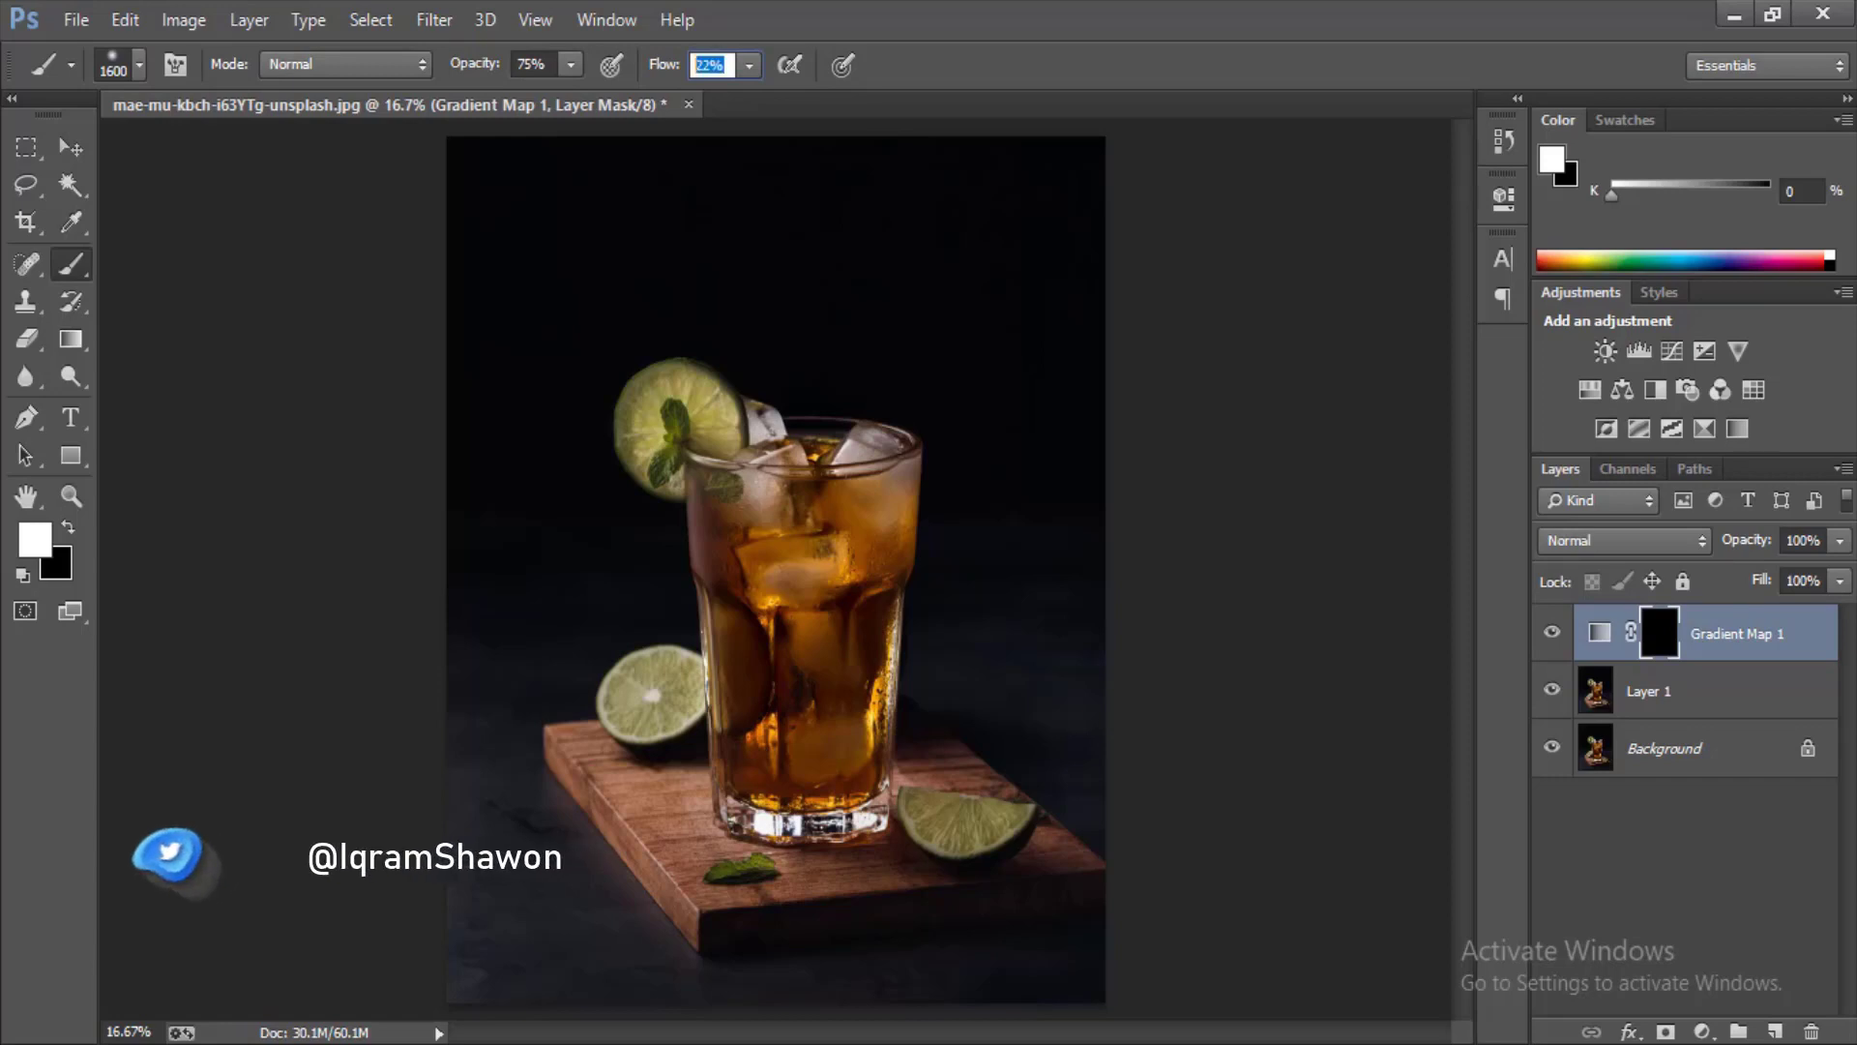
type("20")
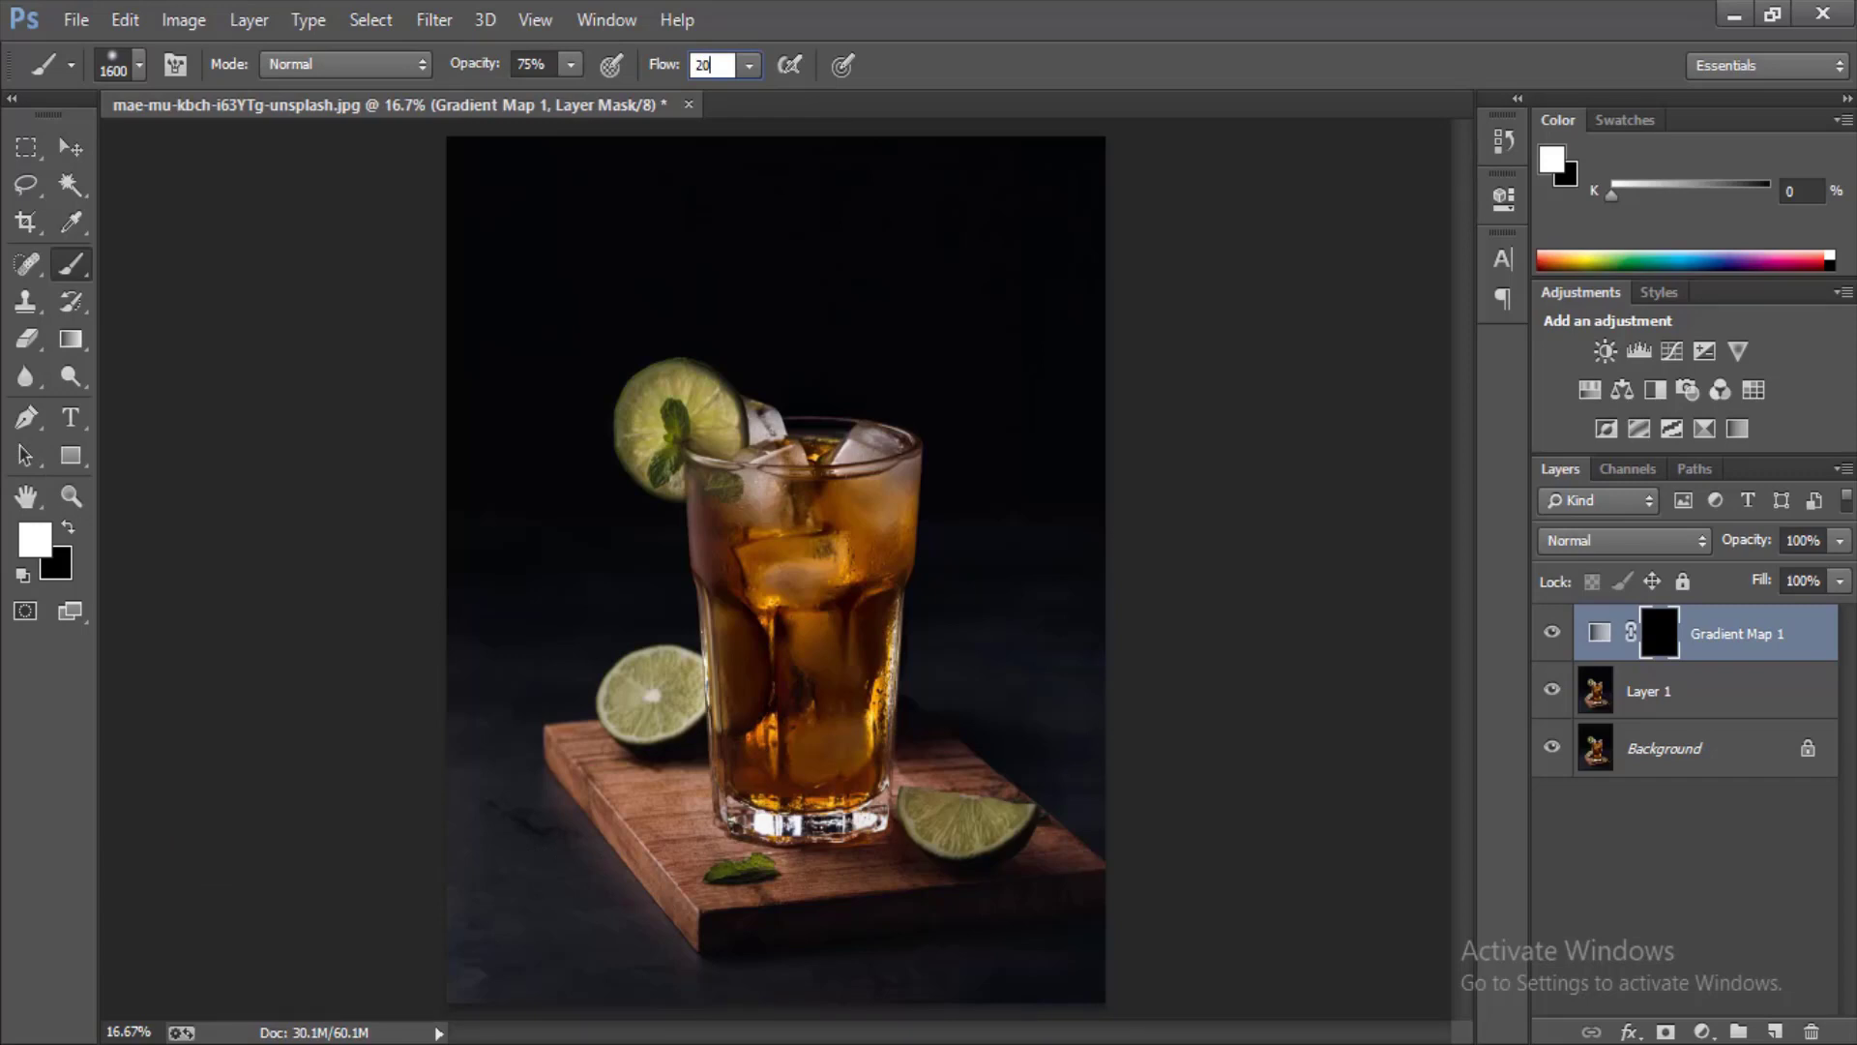
Step: Paint white on the gradient map's mask over the glass's right side, raising the brush opacity to 98%
left_click_drag(876, 600, 882, 677)
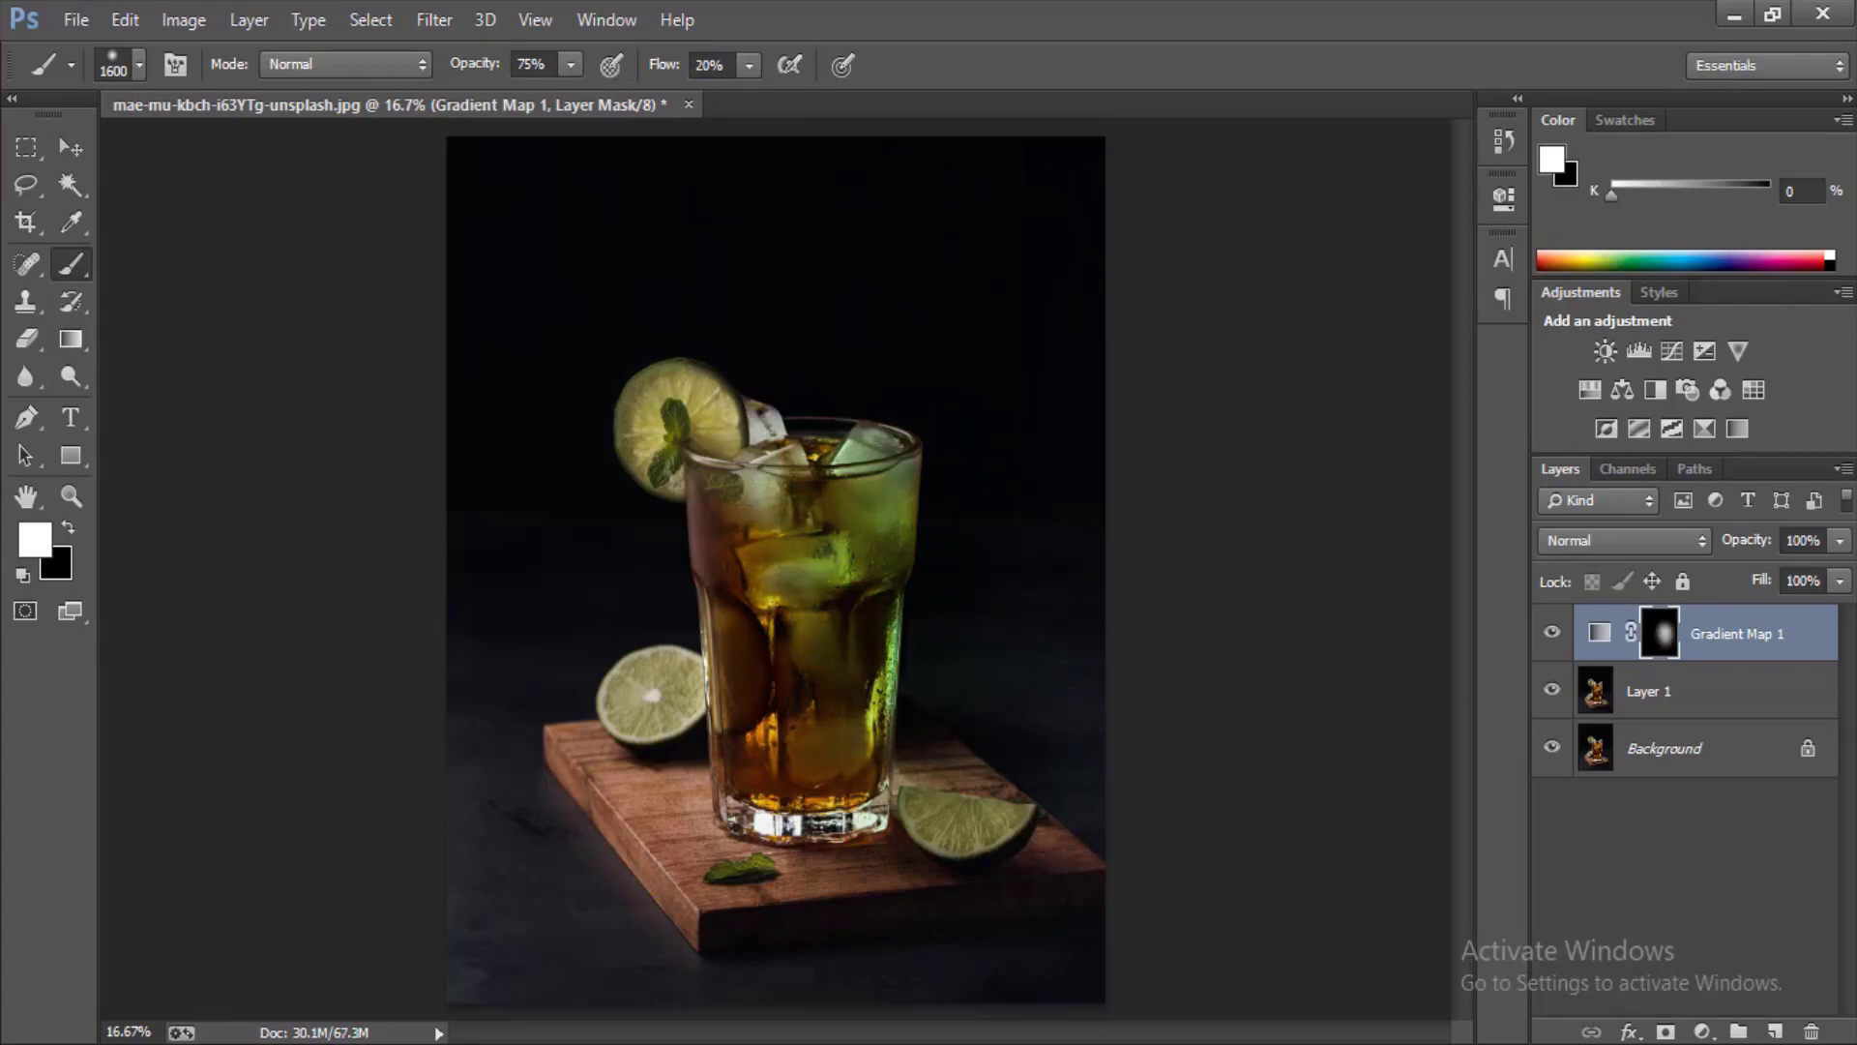
left_click_drag(895, 677, 907, 740)
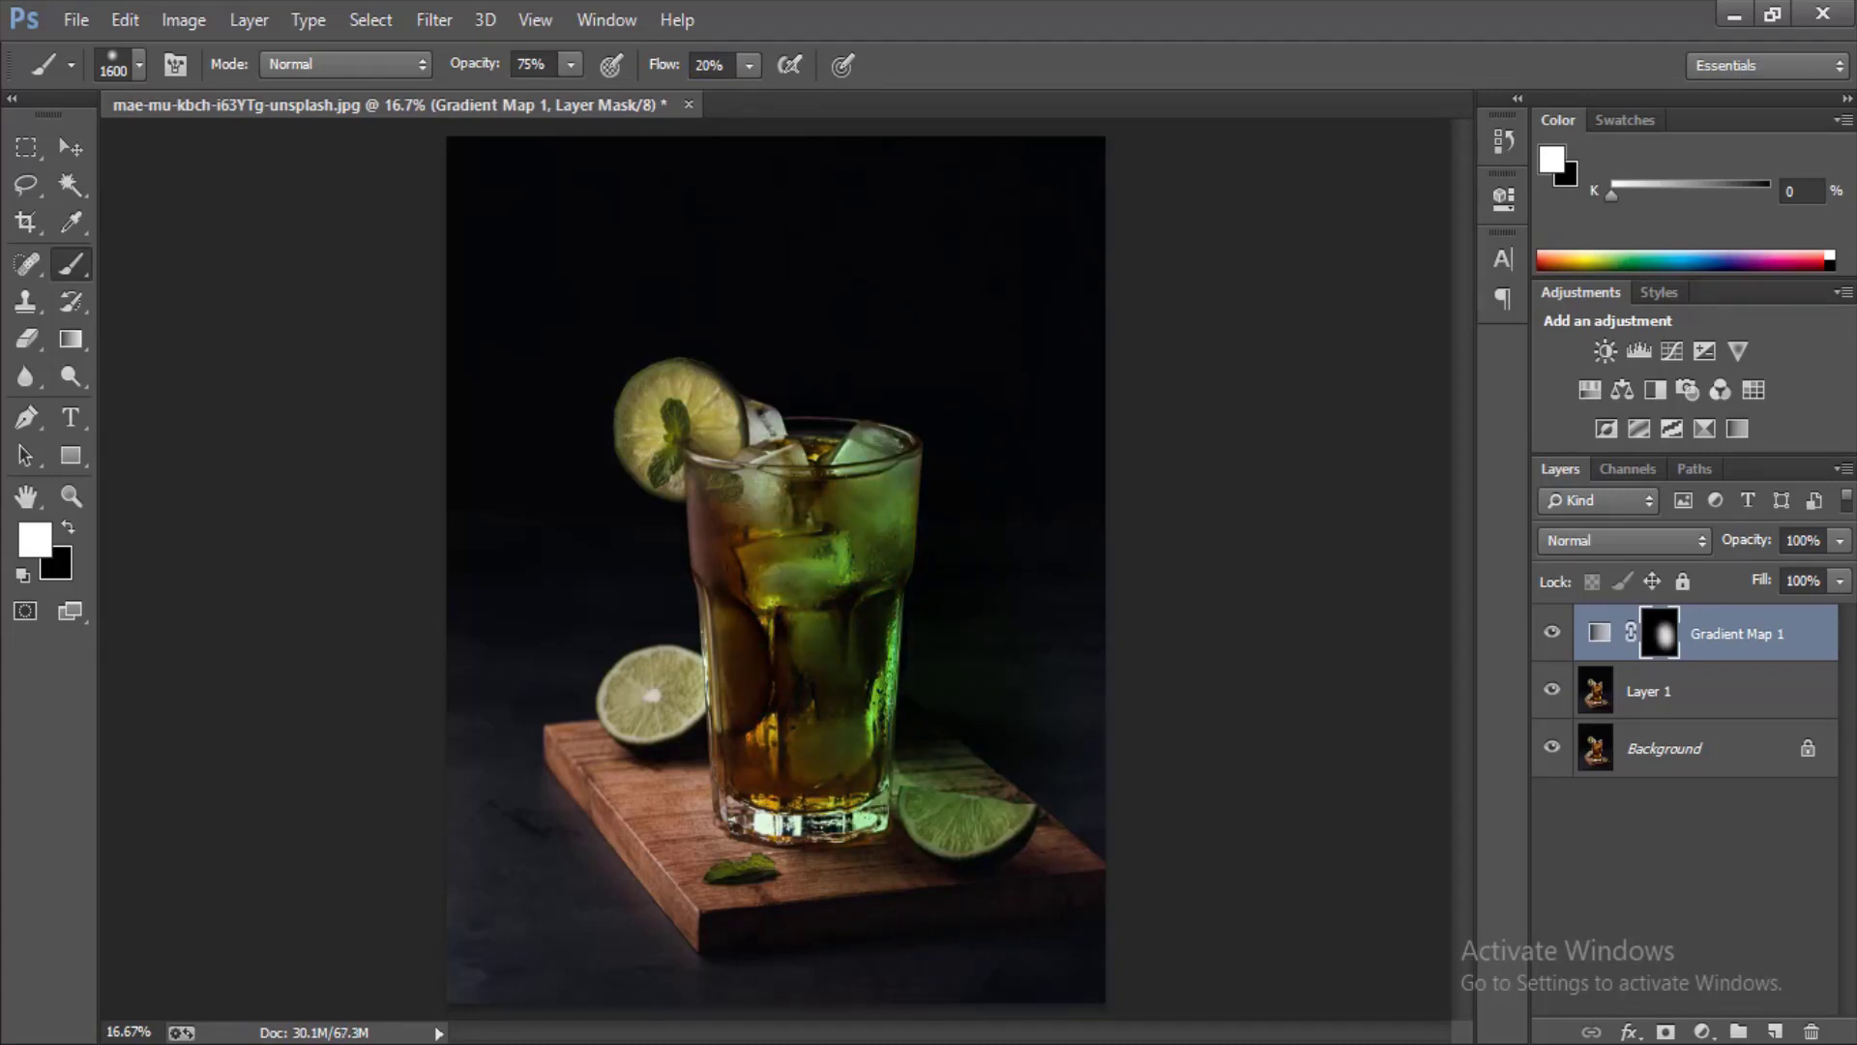
key("9")
key("8")
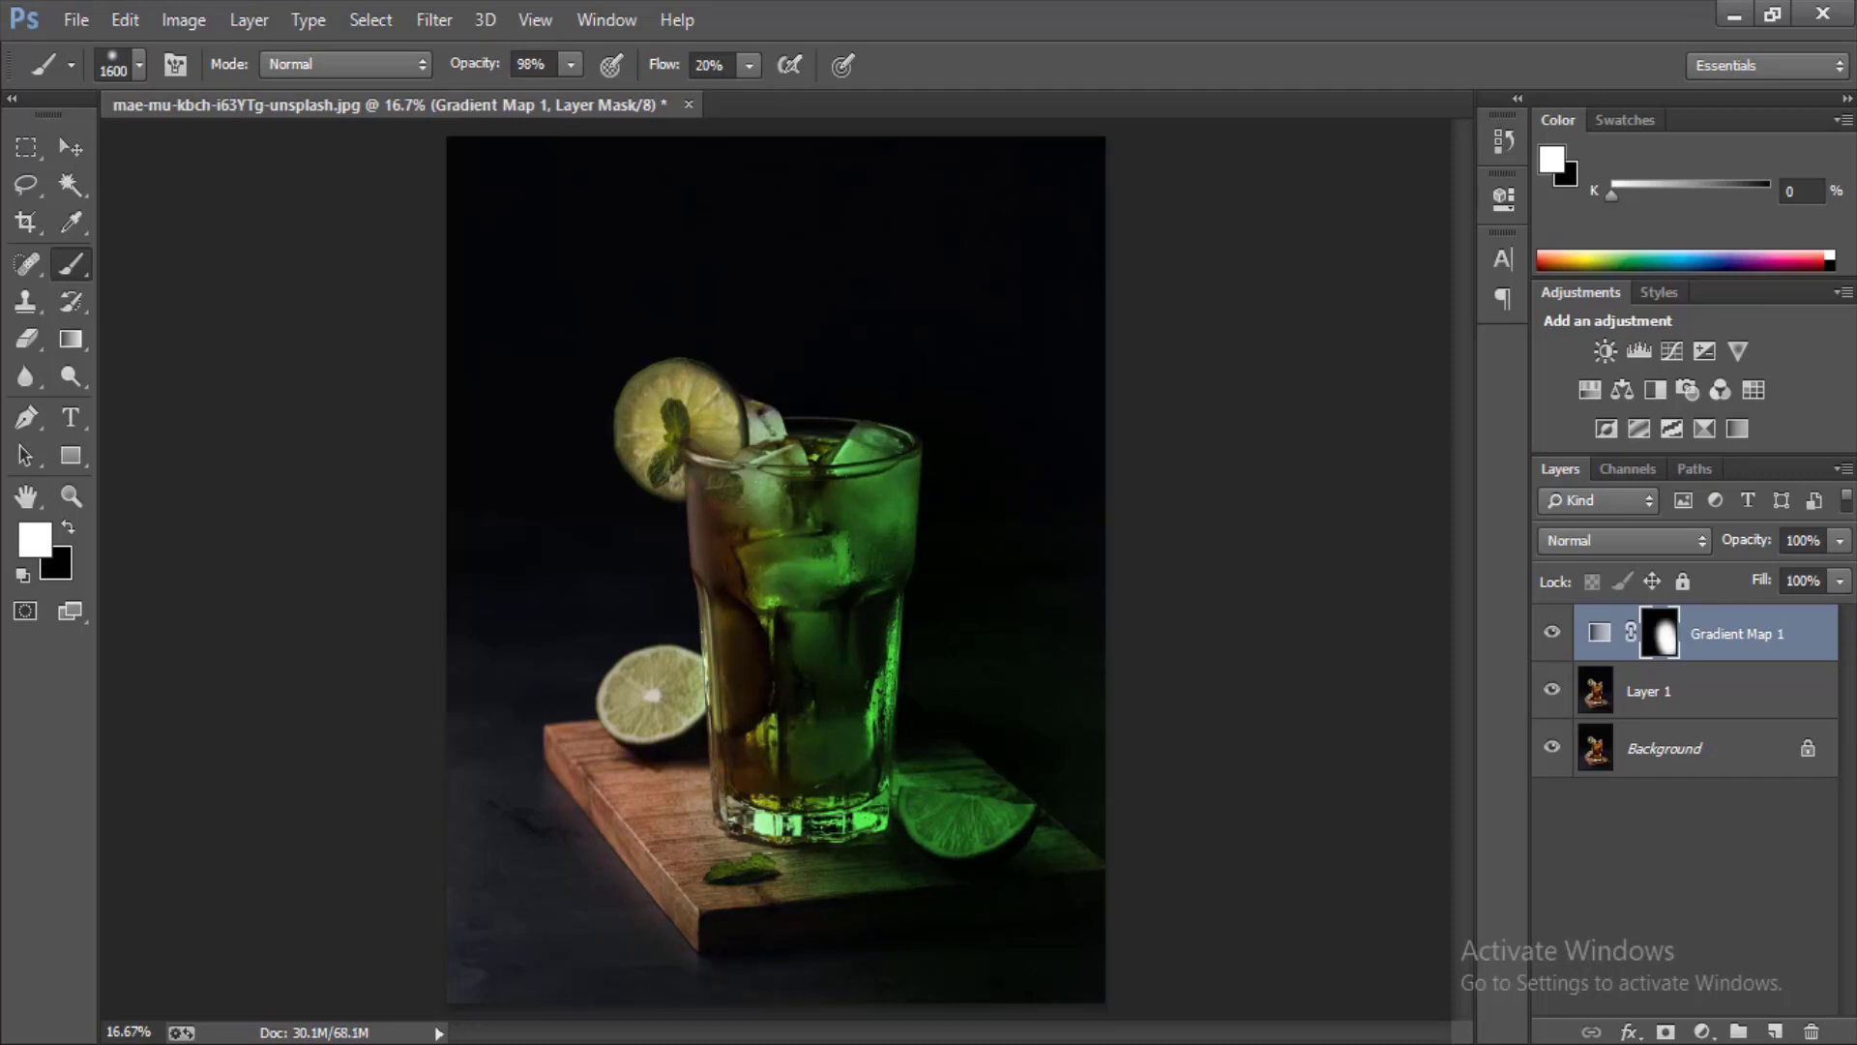
Step: Paint white on the gradient map's mask over the cutting board and lime half, then with a 200 px brush over the rim's lime slice and mint
left_click_drag(740, 929, 721, 953)
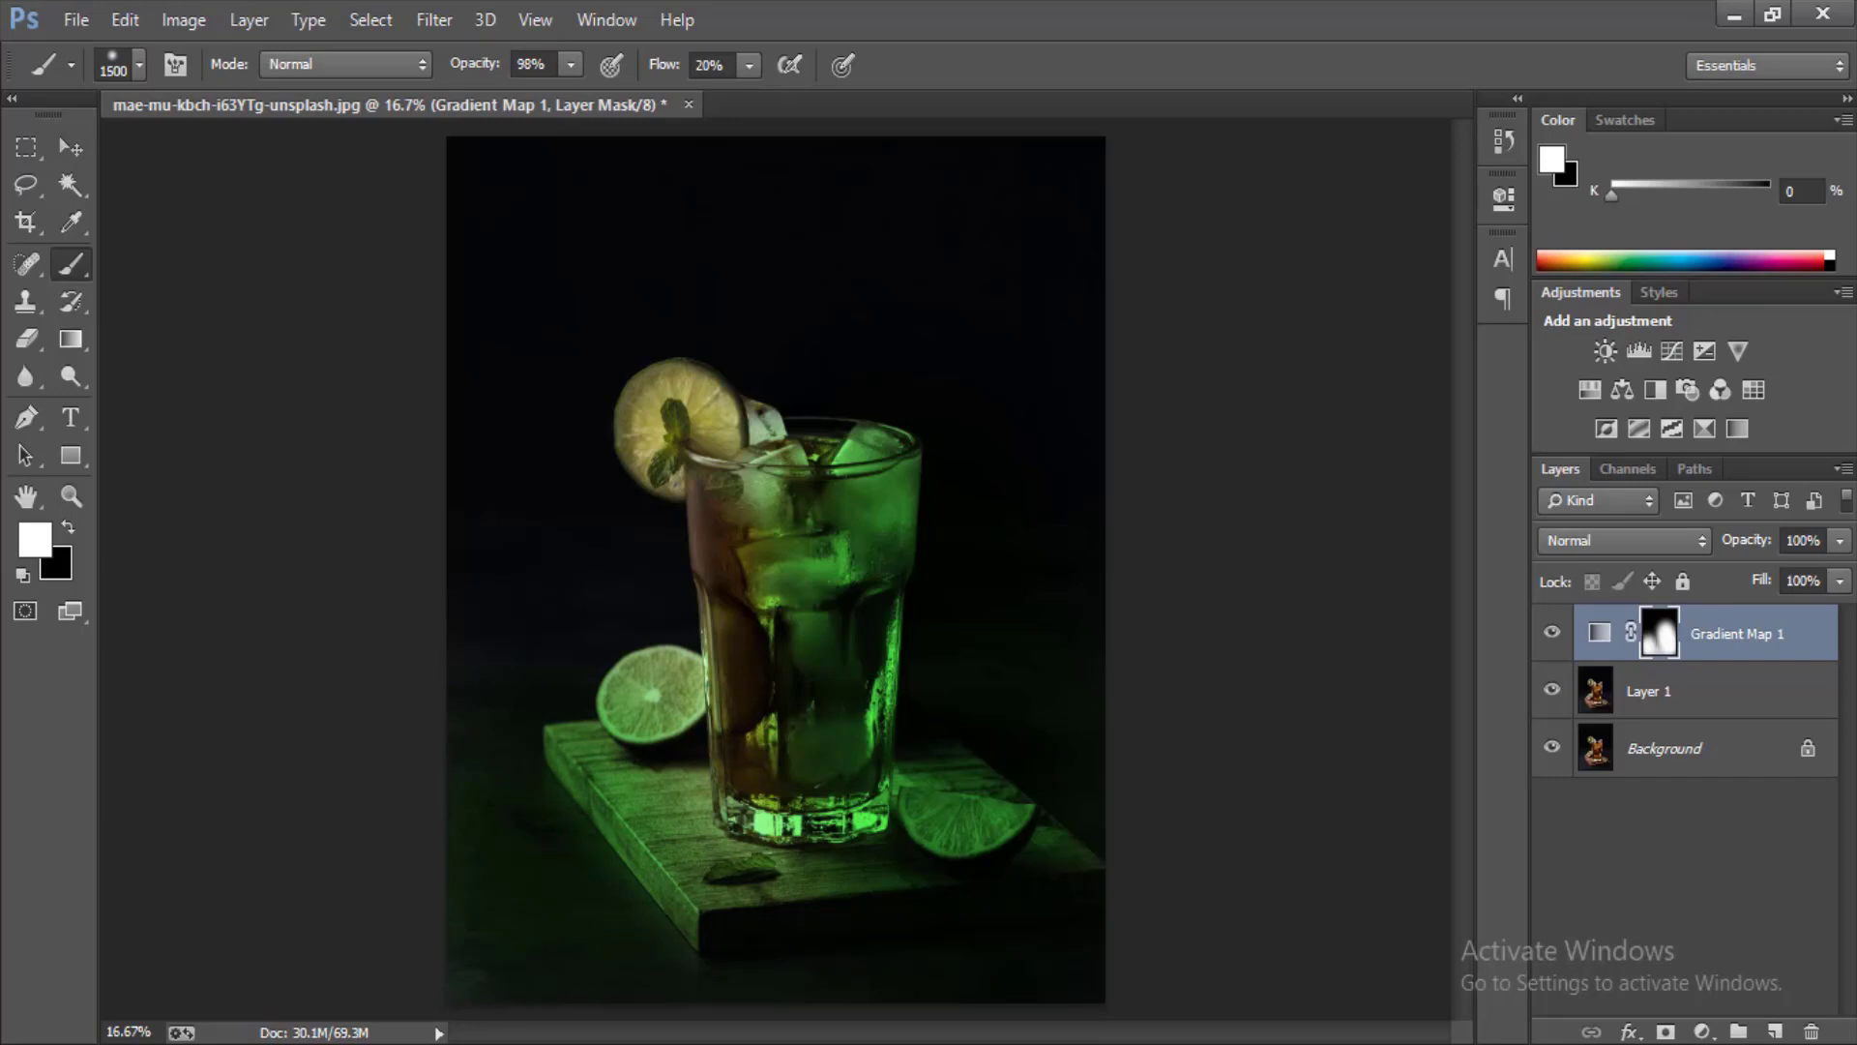
key("bracketleft")
key("bracketleft")
key("bracketleft")
key("bracketleft")
key("bracketleft")
key("bracketleft")
key("bracketleft")
key("bracketleft")
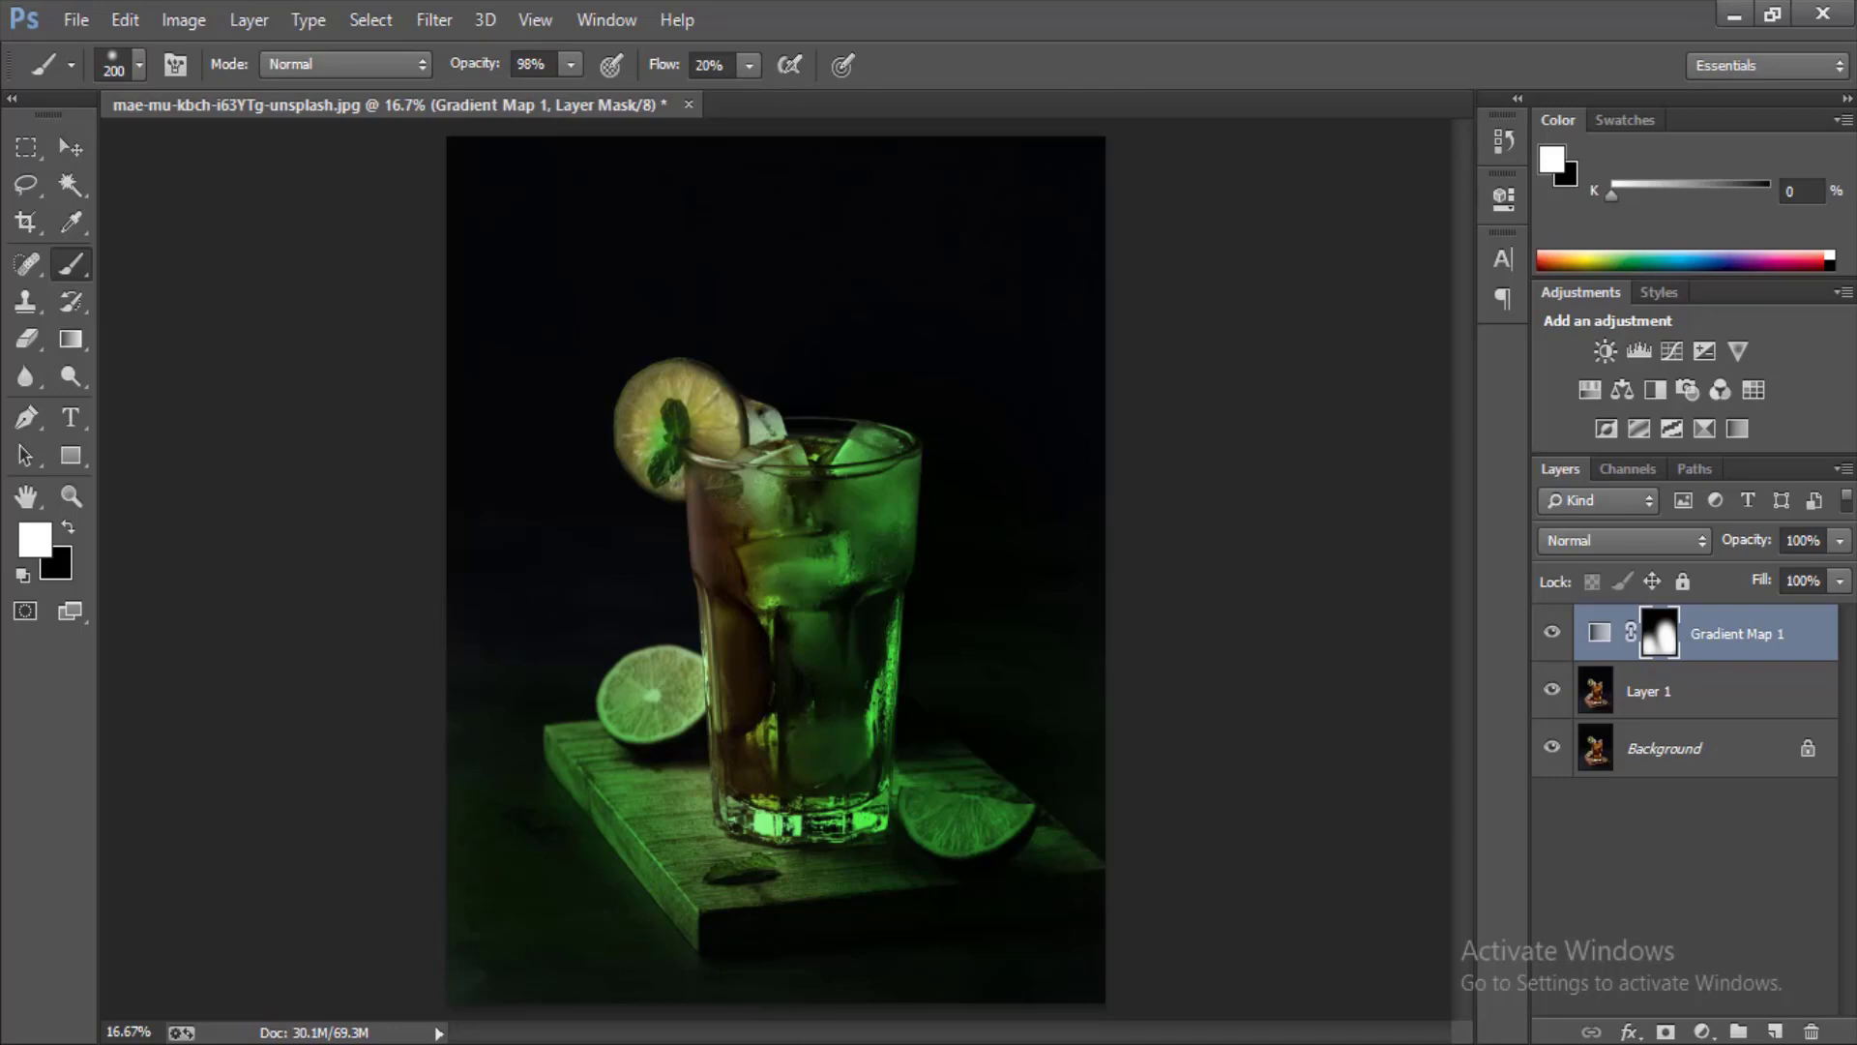
mouse_move(640, 470)
left_mouse_down()
mouse_move(626, 435)
mouse_move(679, 377)
mouse_move(731, 432)
mouse_move(650, 404)
mouse_move(679, 487)
left_mouse_up()
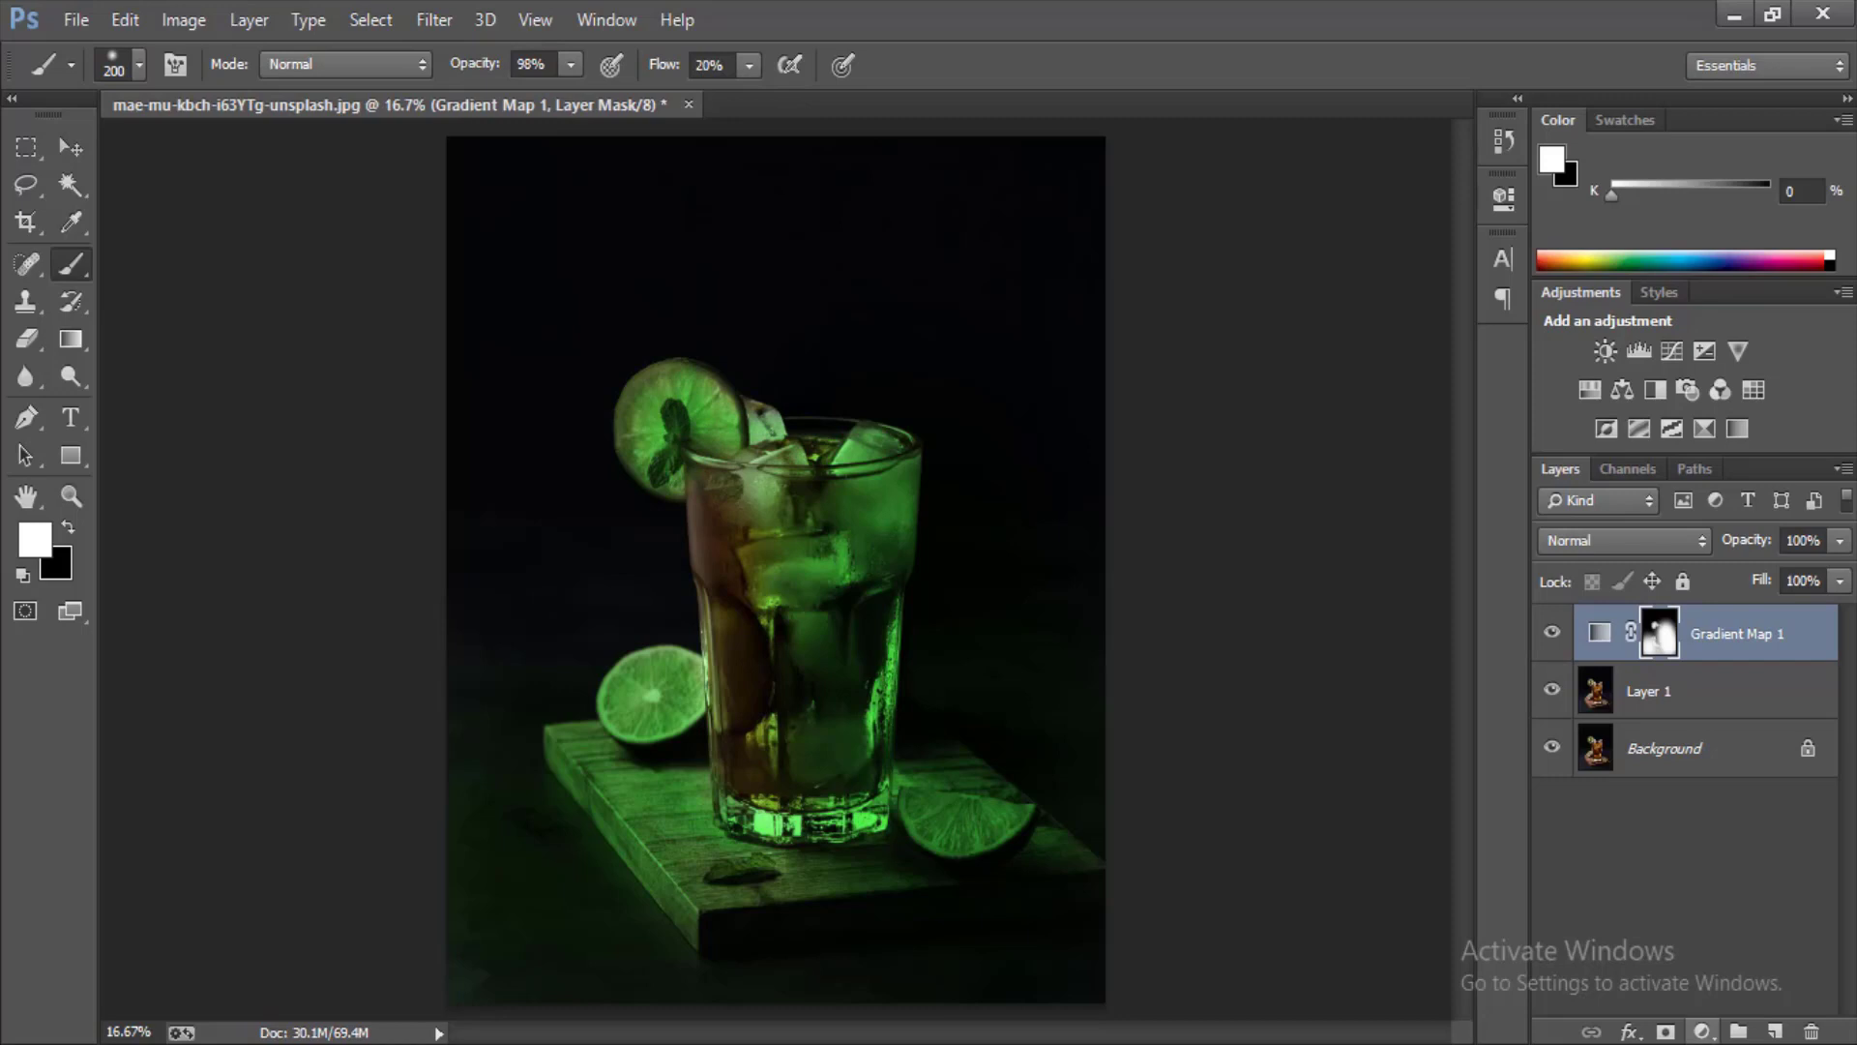
Step: Add a Vibrance adjustment layer above the gradient map and raise its vibrance moderately
left_click(1702, 1031)
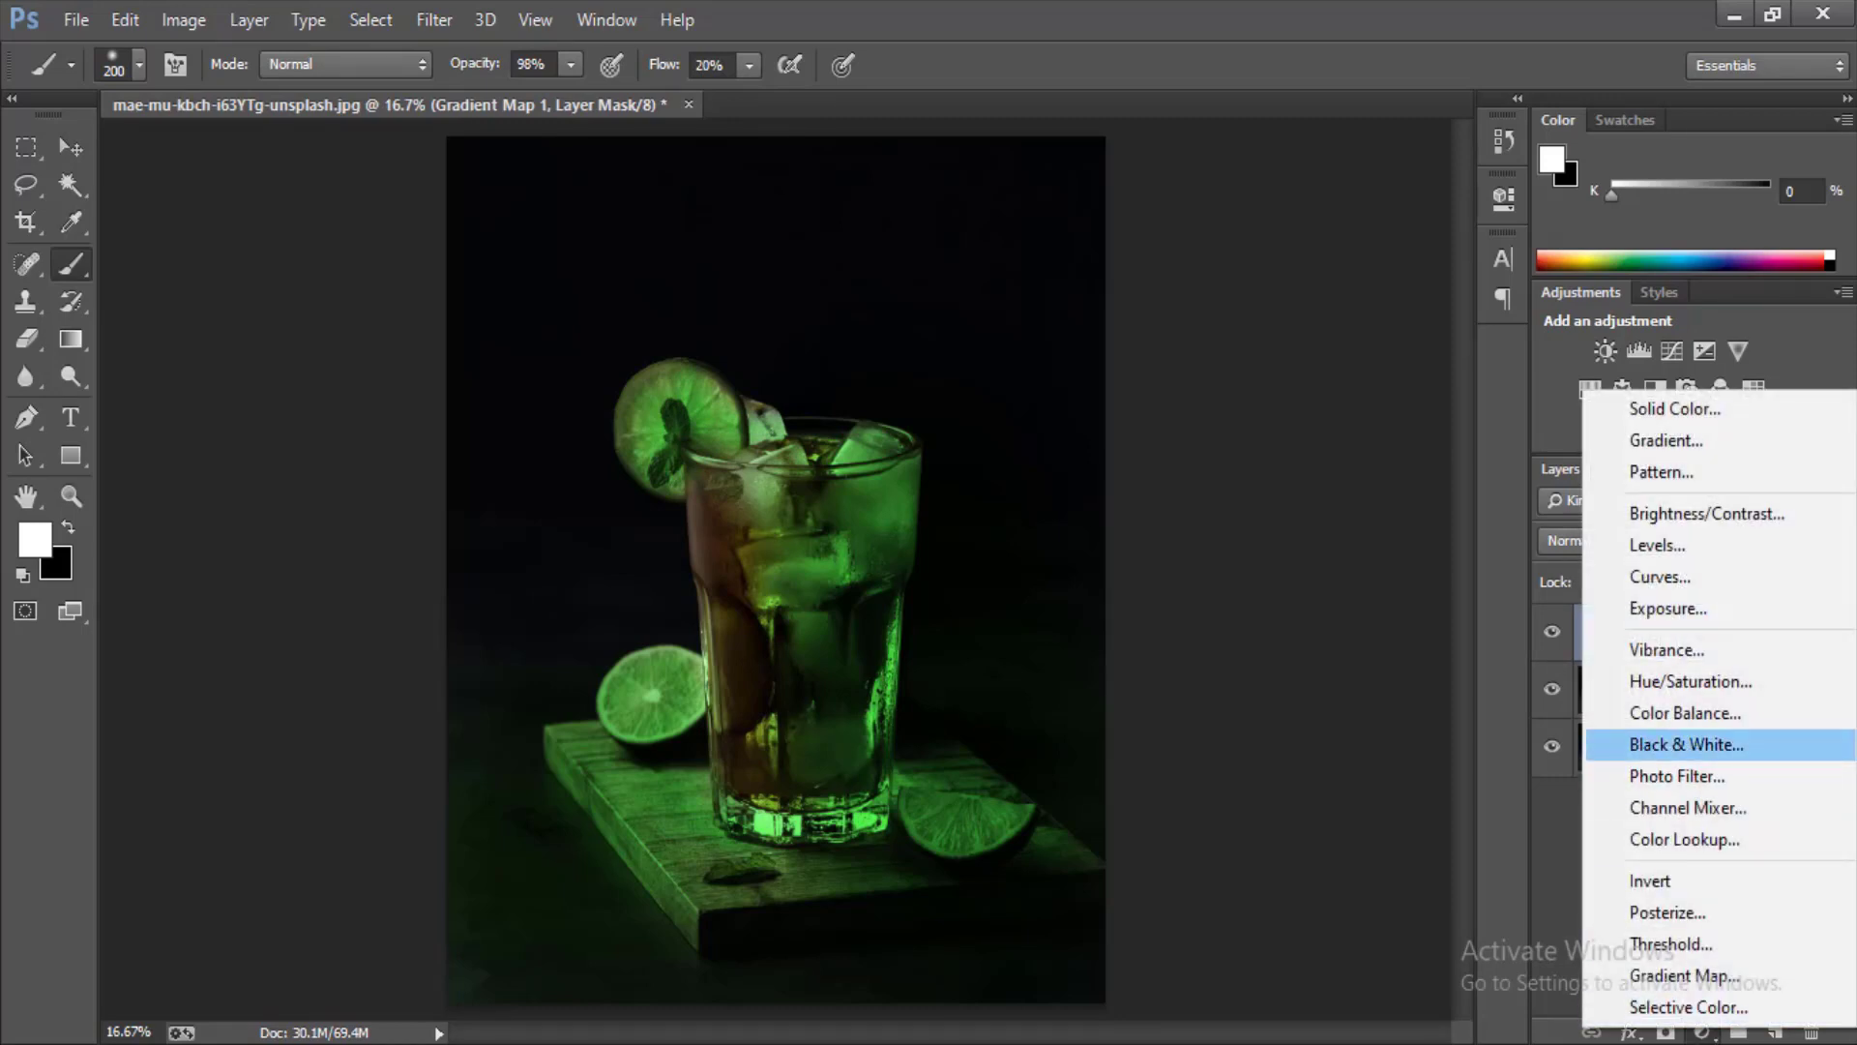
left_click(1666, 649)
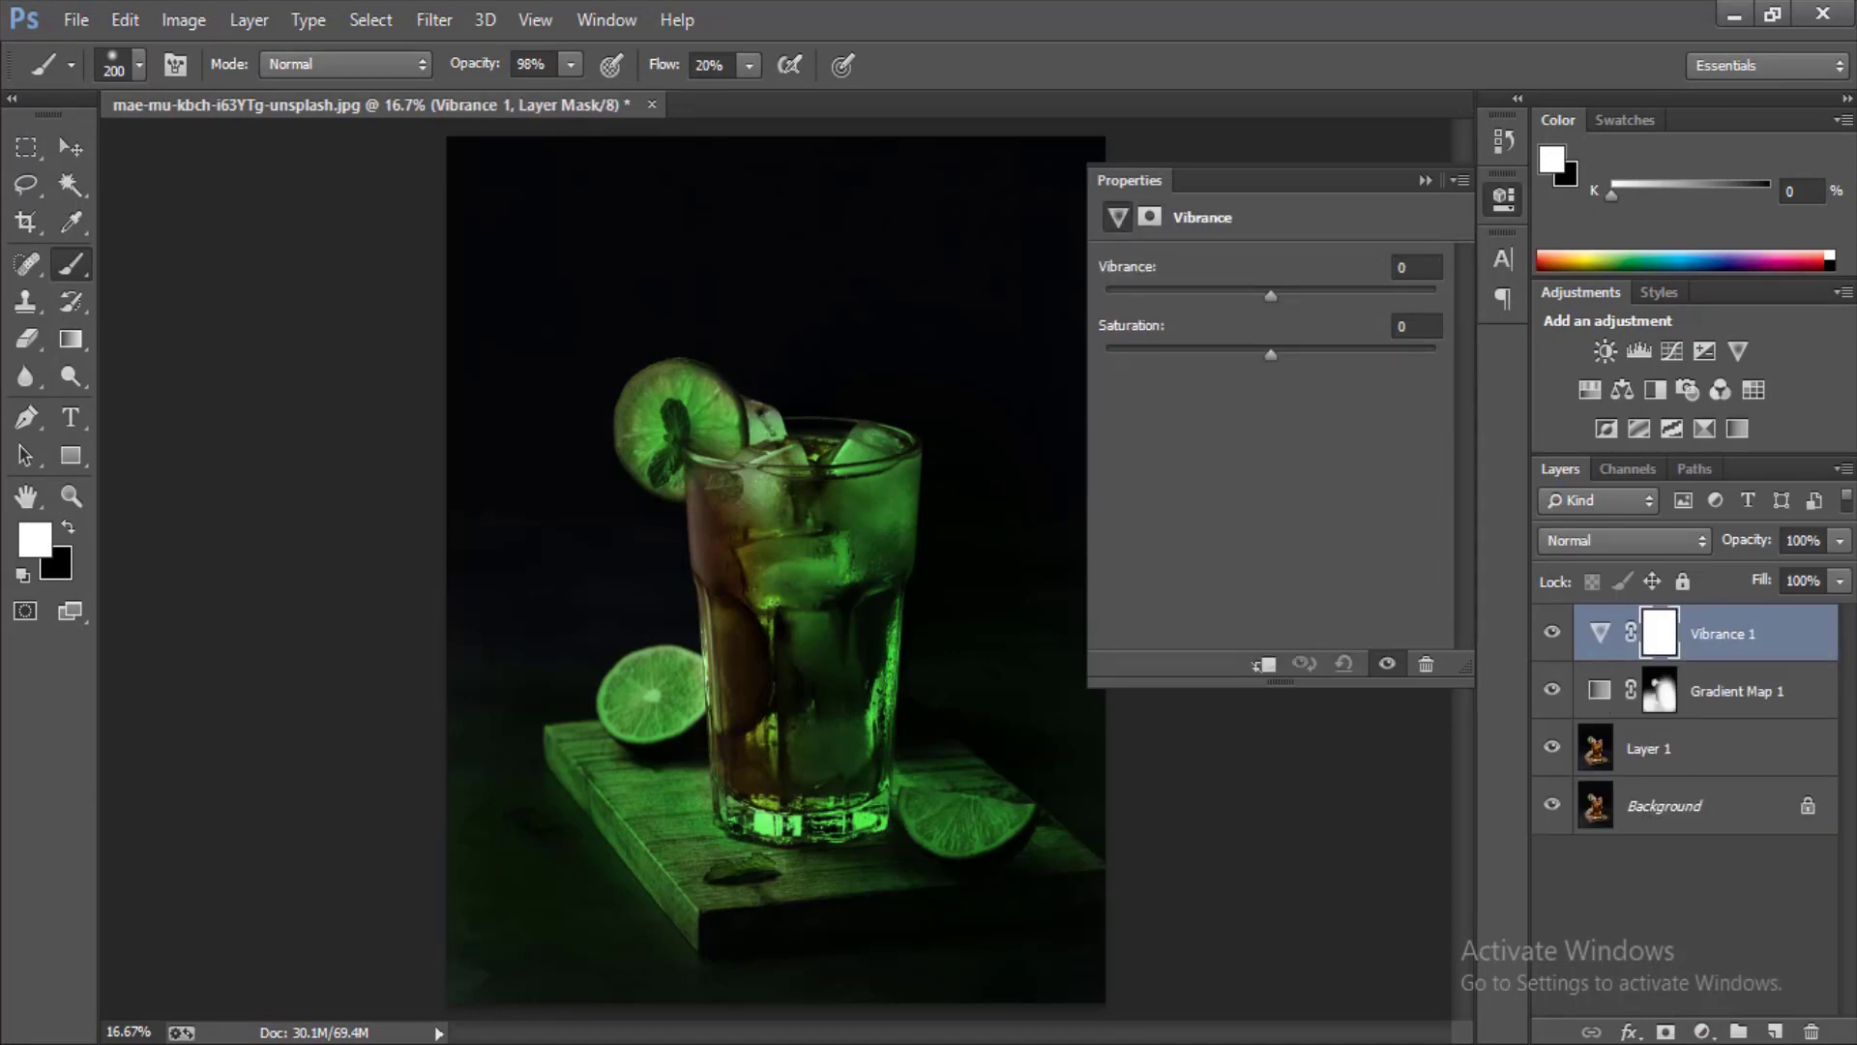
left_click_drag(1271, 296, 1312, 296)
left_click(1426, 181)
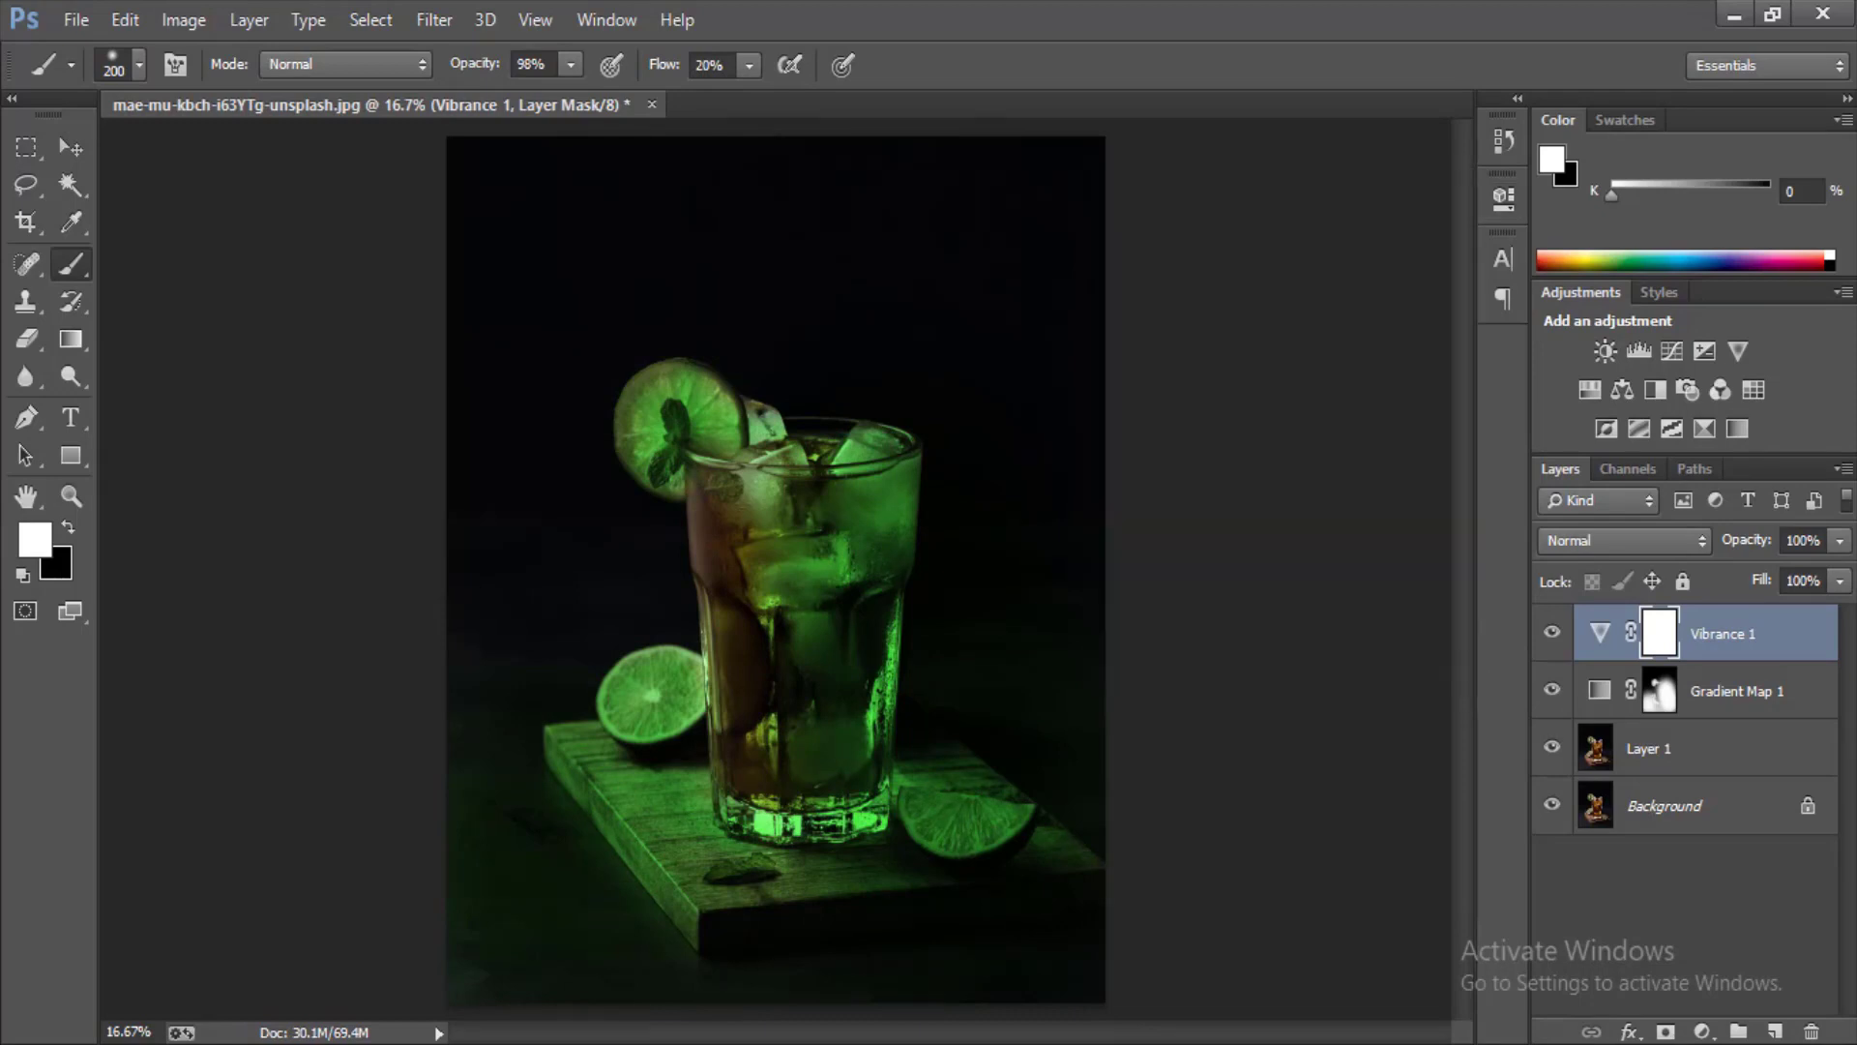
Step: Add a Hue/Saturation adjustment layer above the Vibrance layer and shift its master hue slightly below zero
left_click(1701, 1031)
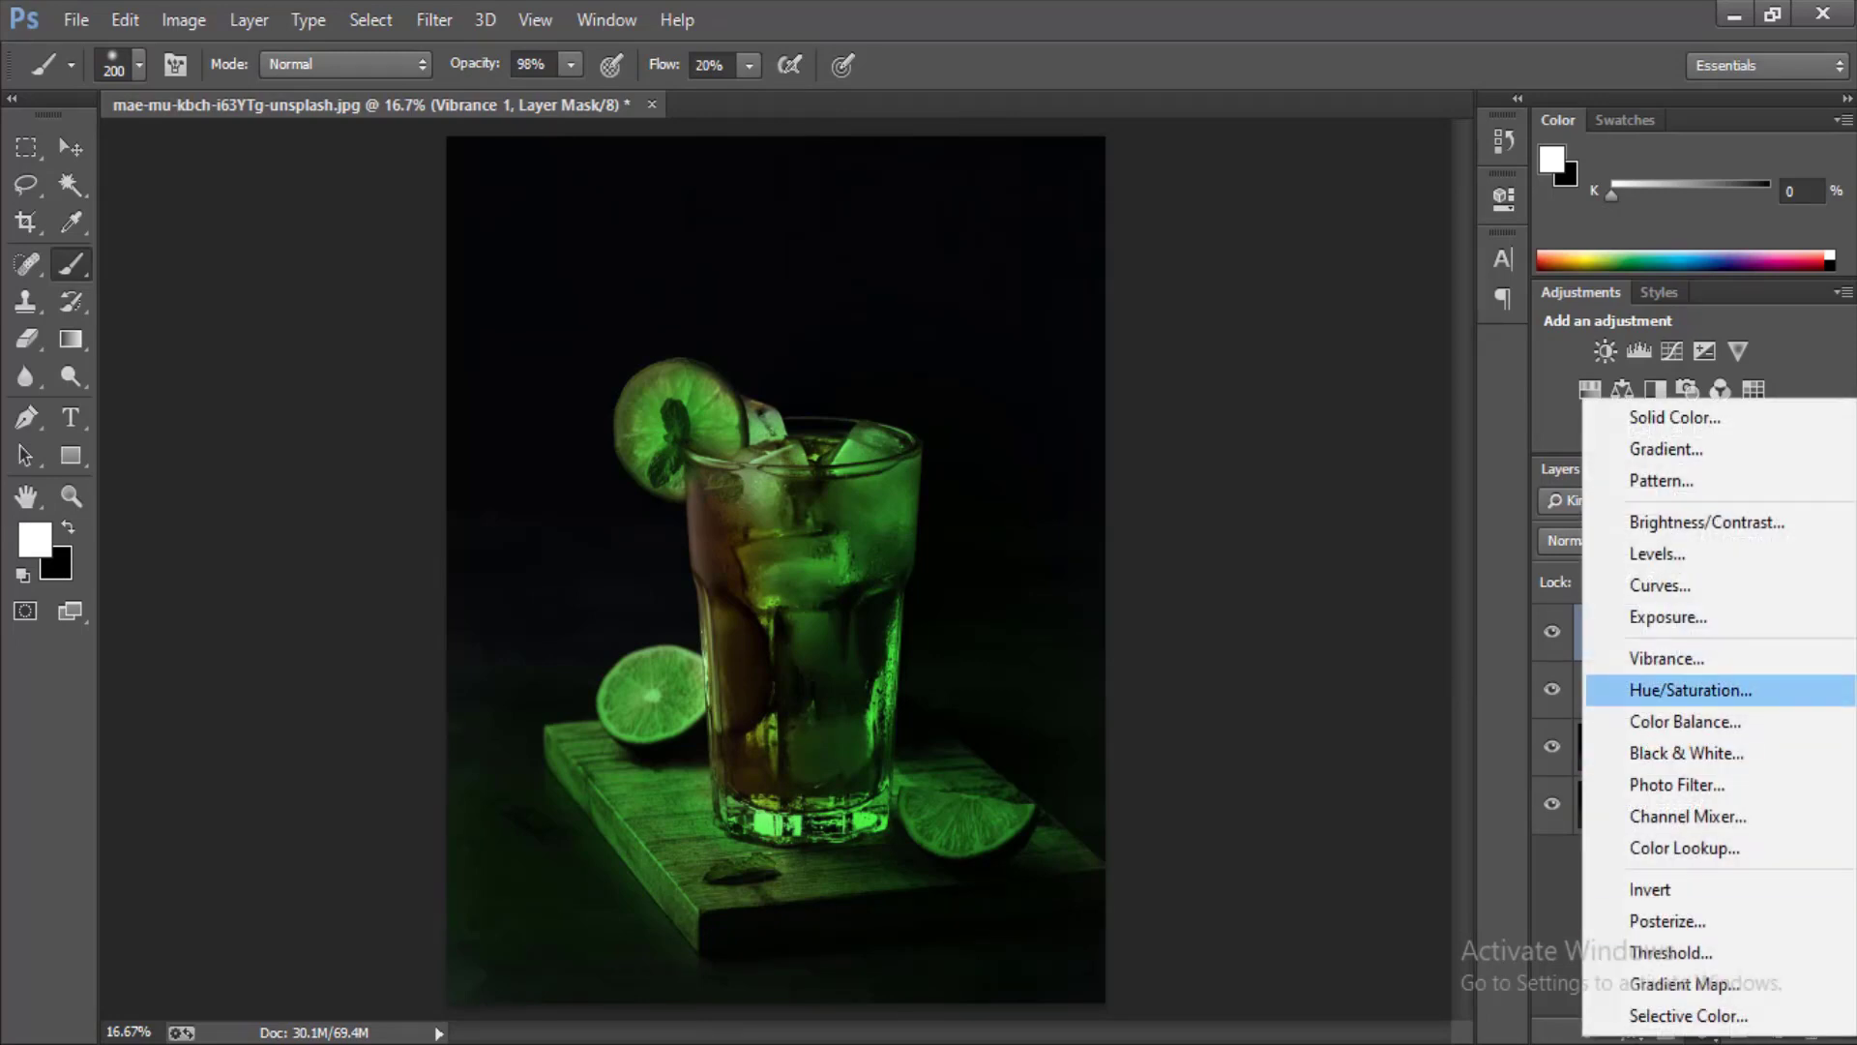
left_click(1690, 690)
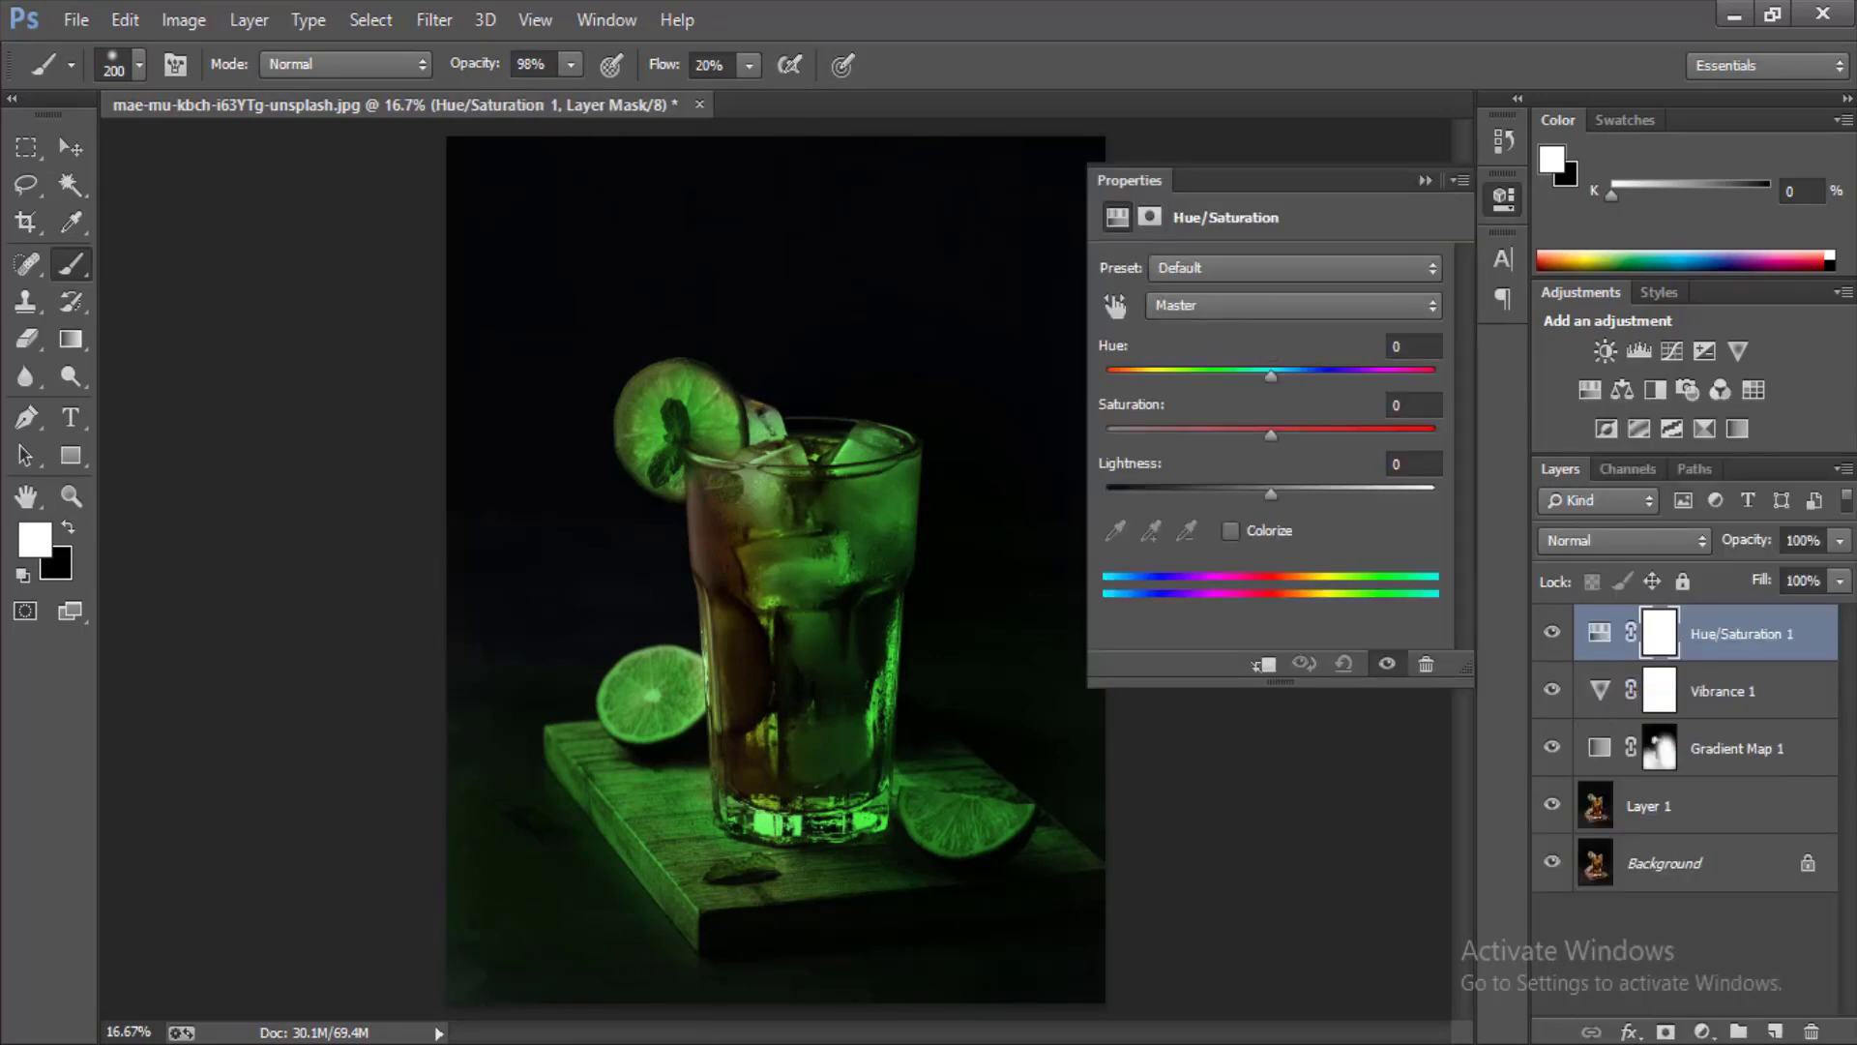
left_click_drag(1271, 376, 1201, 375)
mouse_move(1239, 376)
left_mouse_down()
mouse_move(1409, 375)
mouse_move(1265, 376)
left_mouse_up()
left_click(1425, 180)
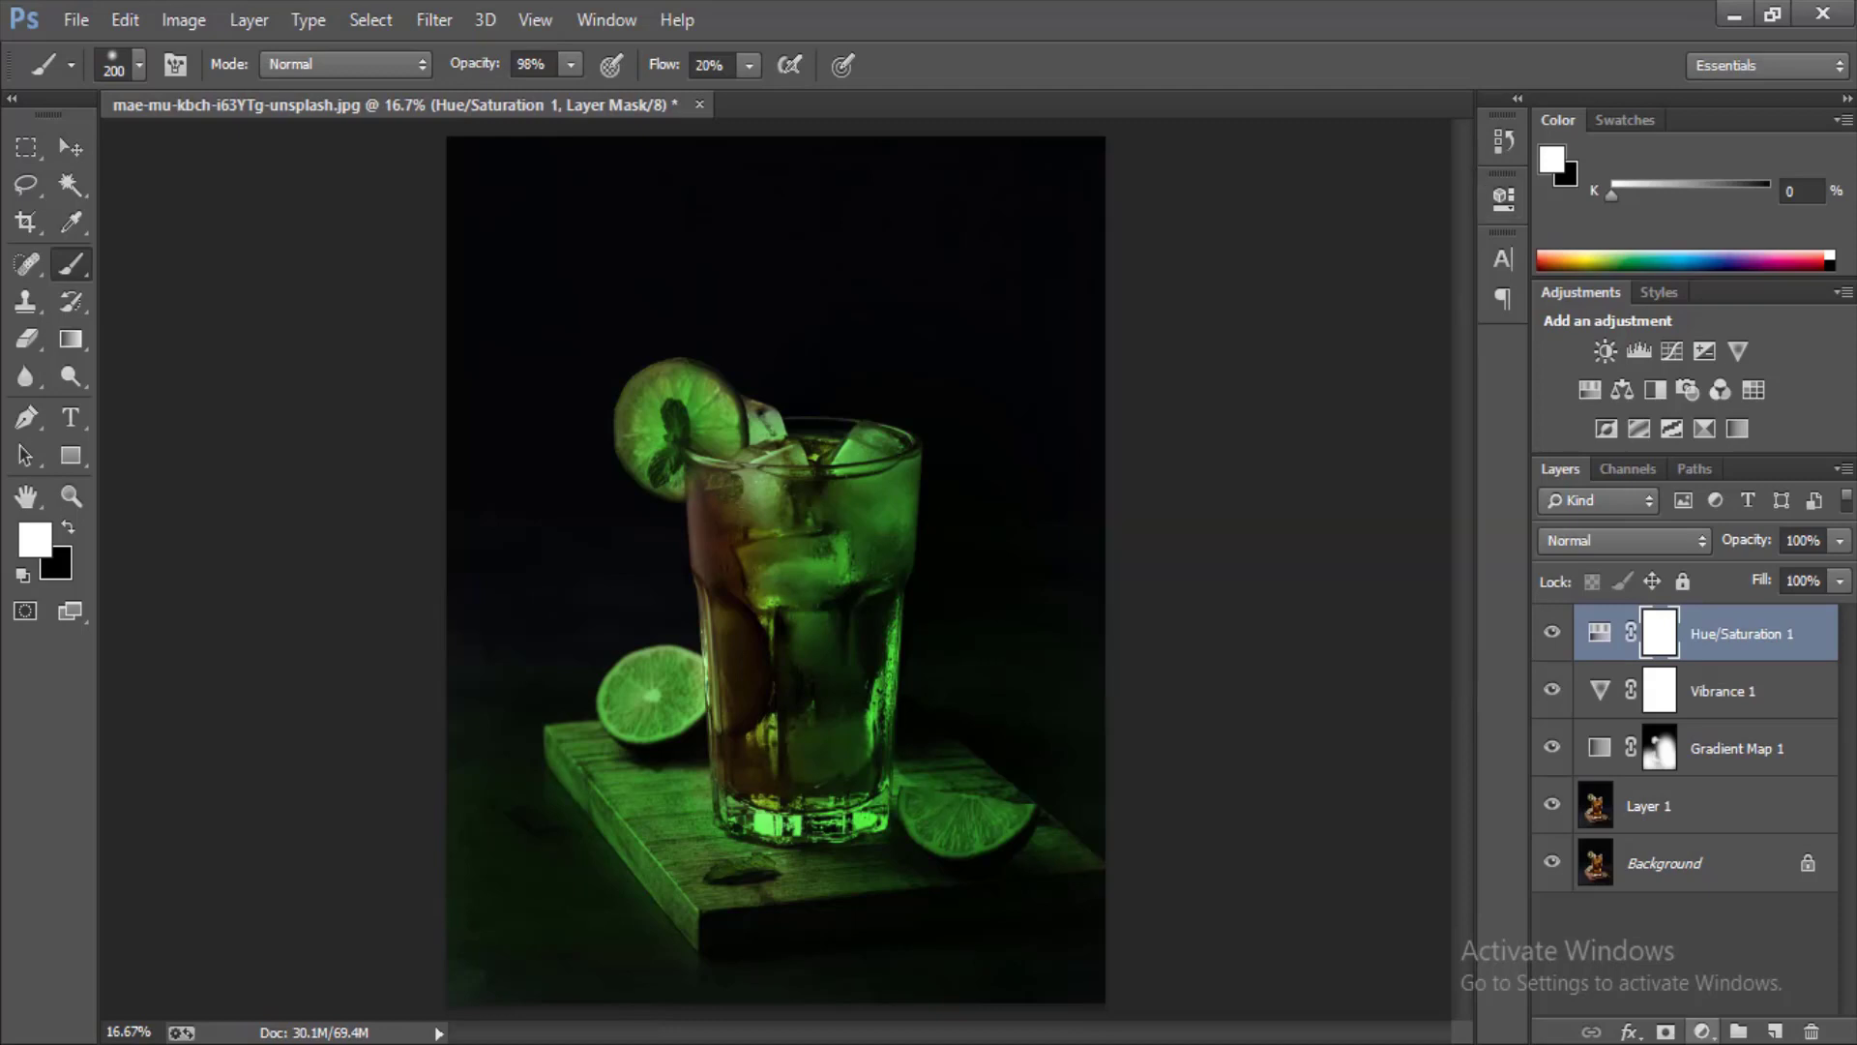
Step: Add a Brightness/Contrast adjustment layer above the Hue/Saturation layer and set its brightness to 14
left_click(1702, 1032)
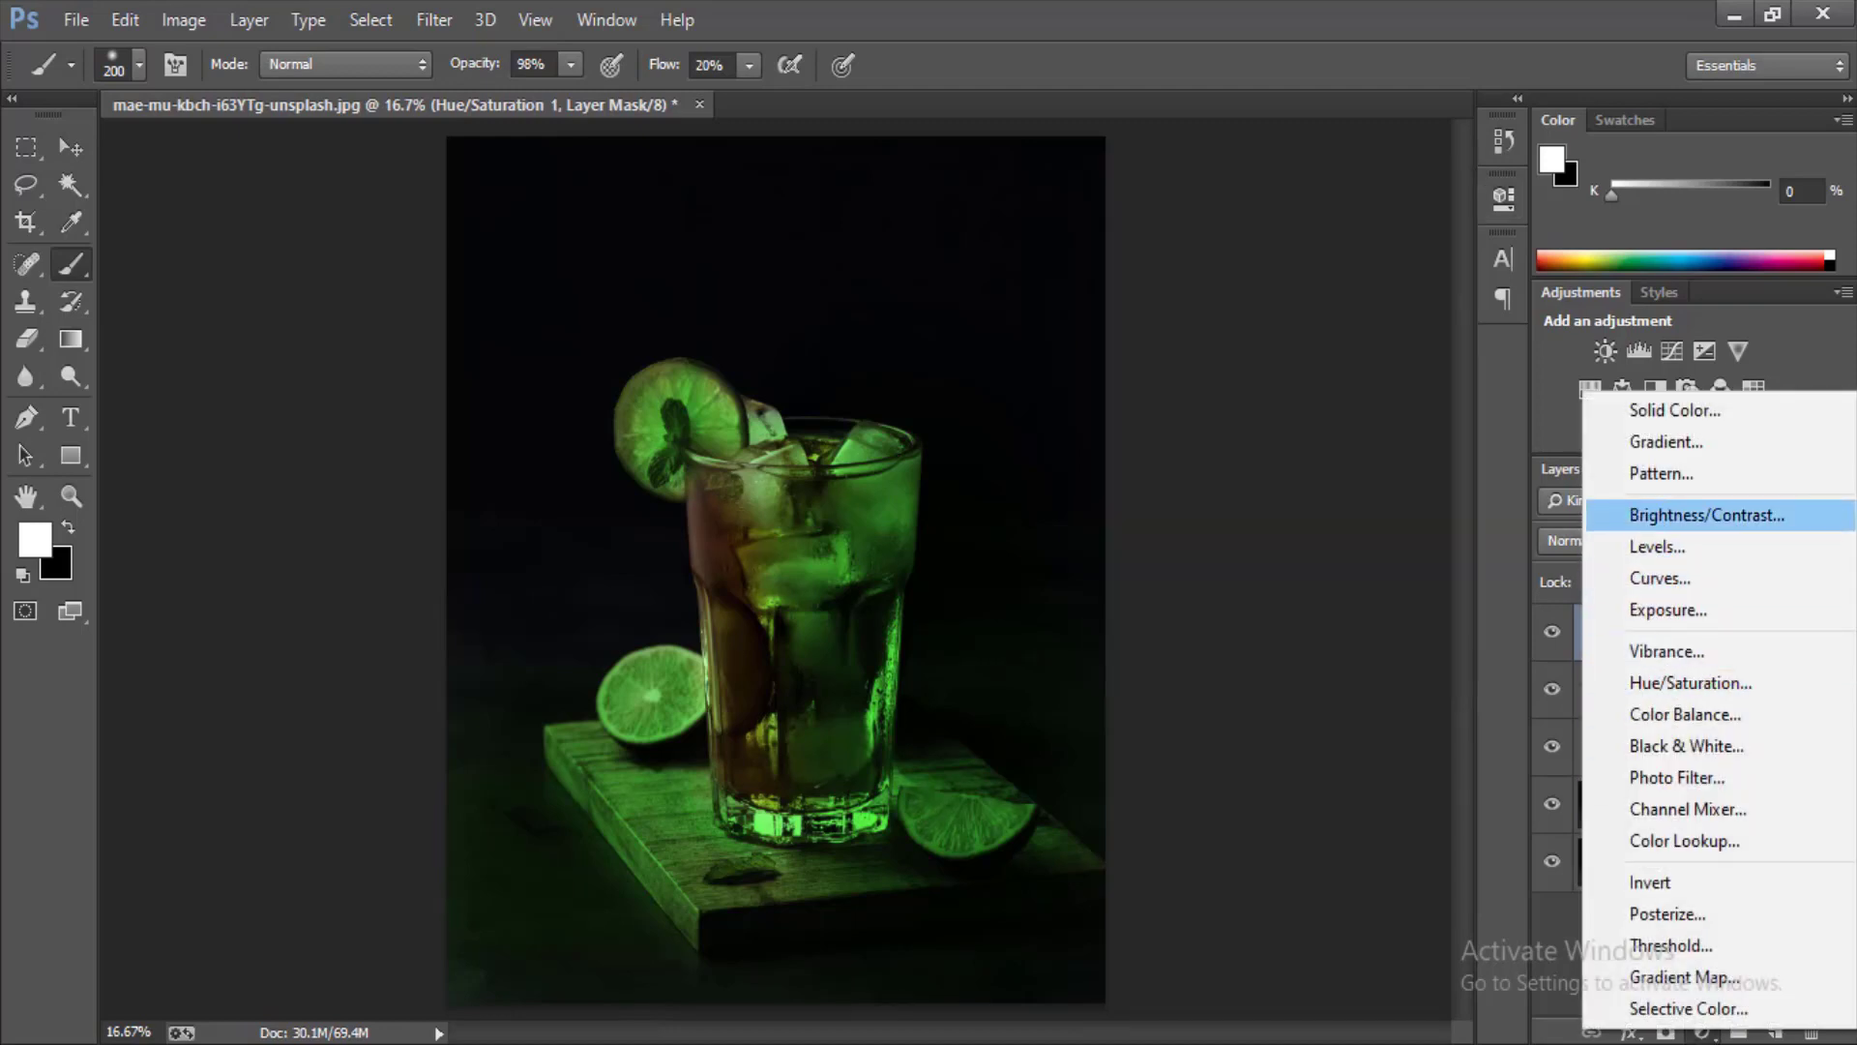
left_click(1707, 514)
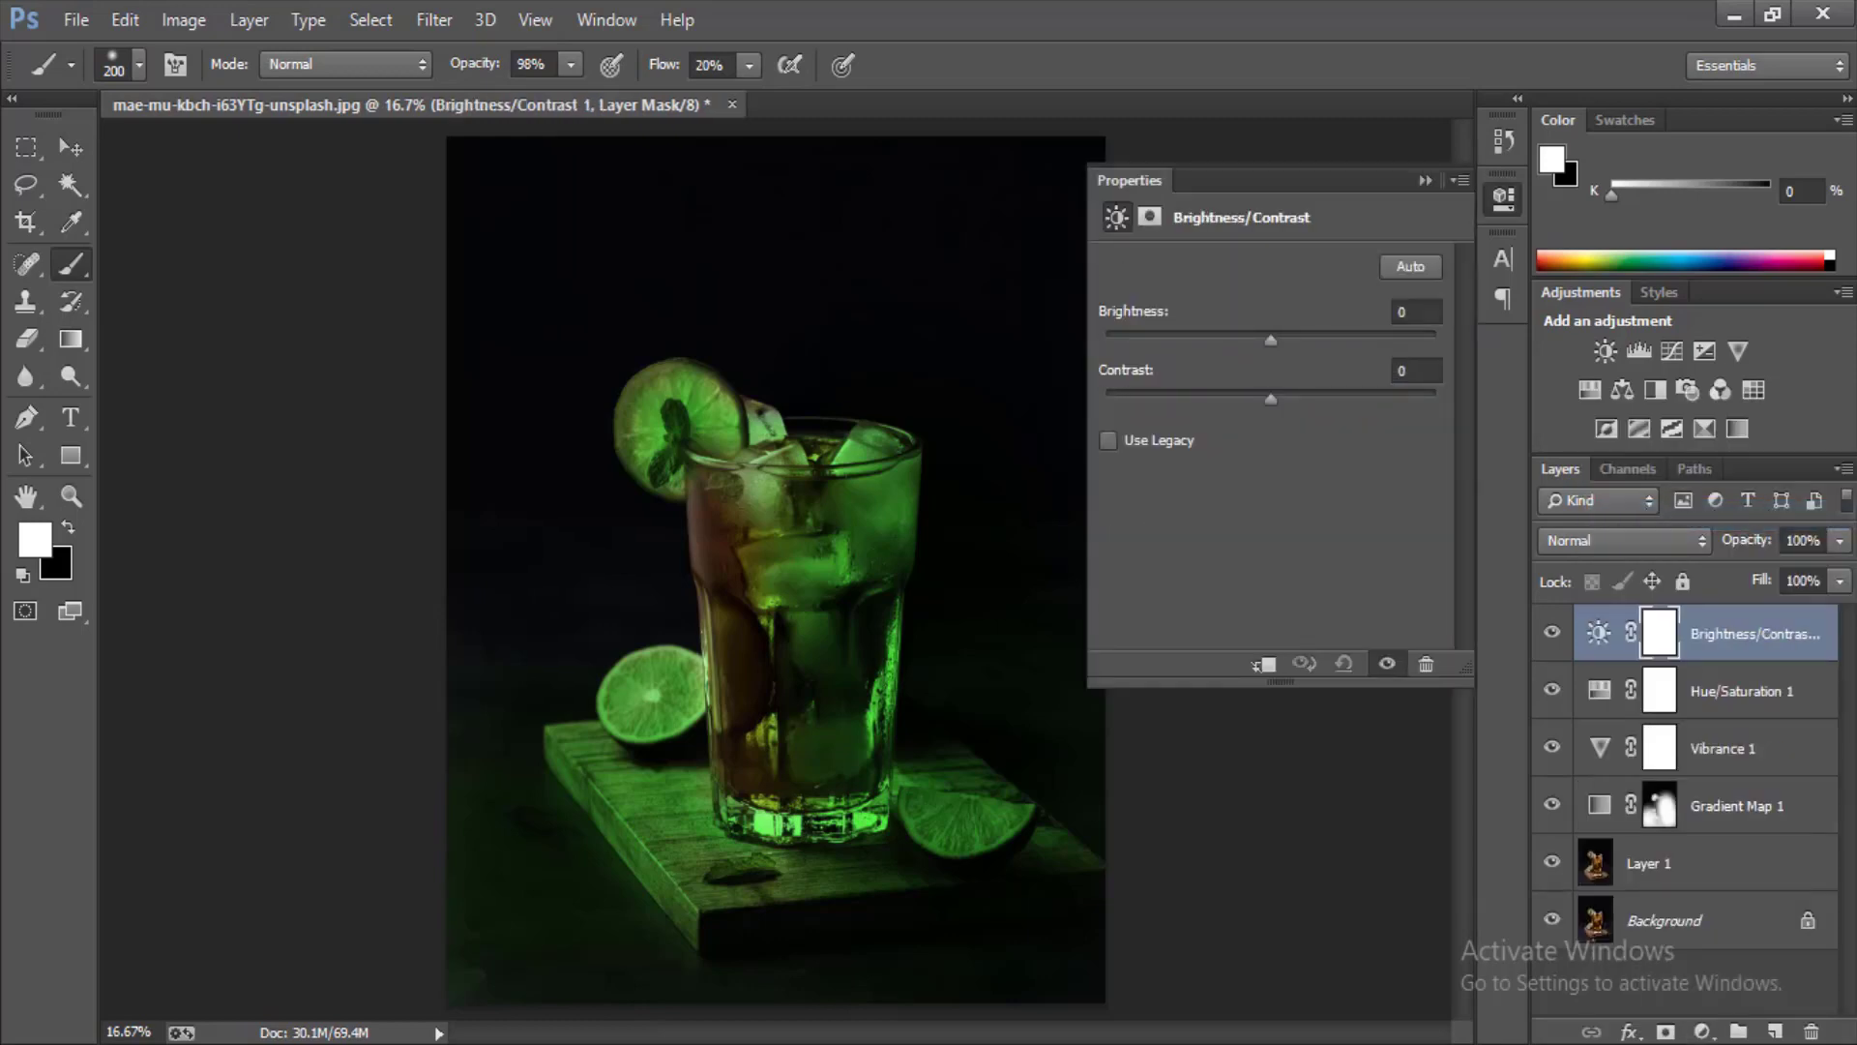
mouse_move(1270, 340)
left_mouse_down()
mouse_move(1329, 340)
mouse_move(1256, 339)
mouse_move(1286, 339)
left_mouse_up()
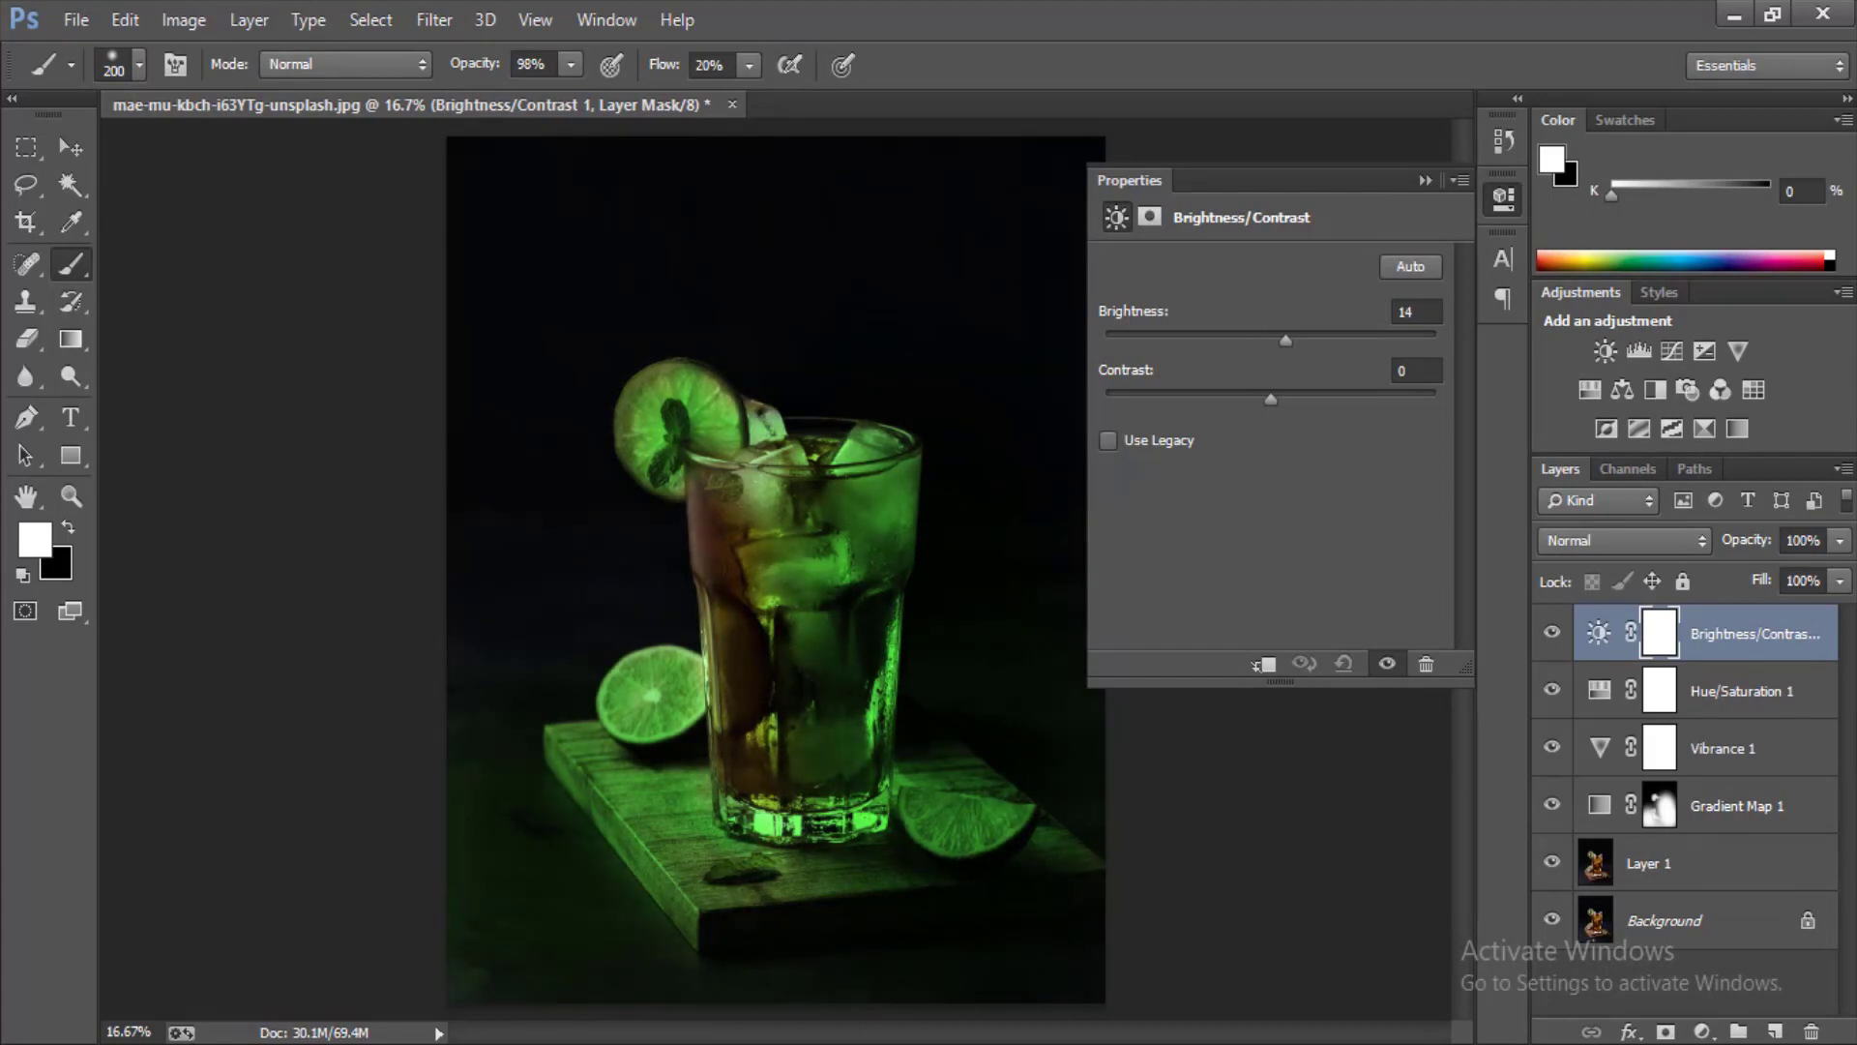
left_click(1425, 180)
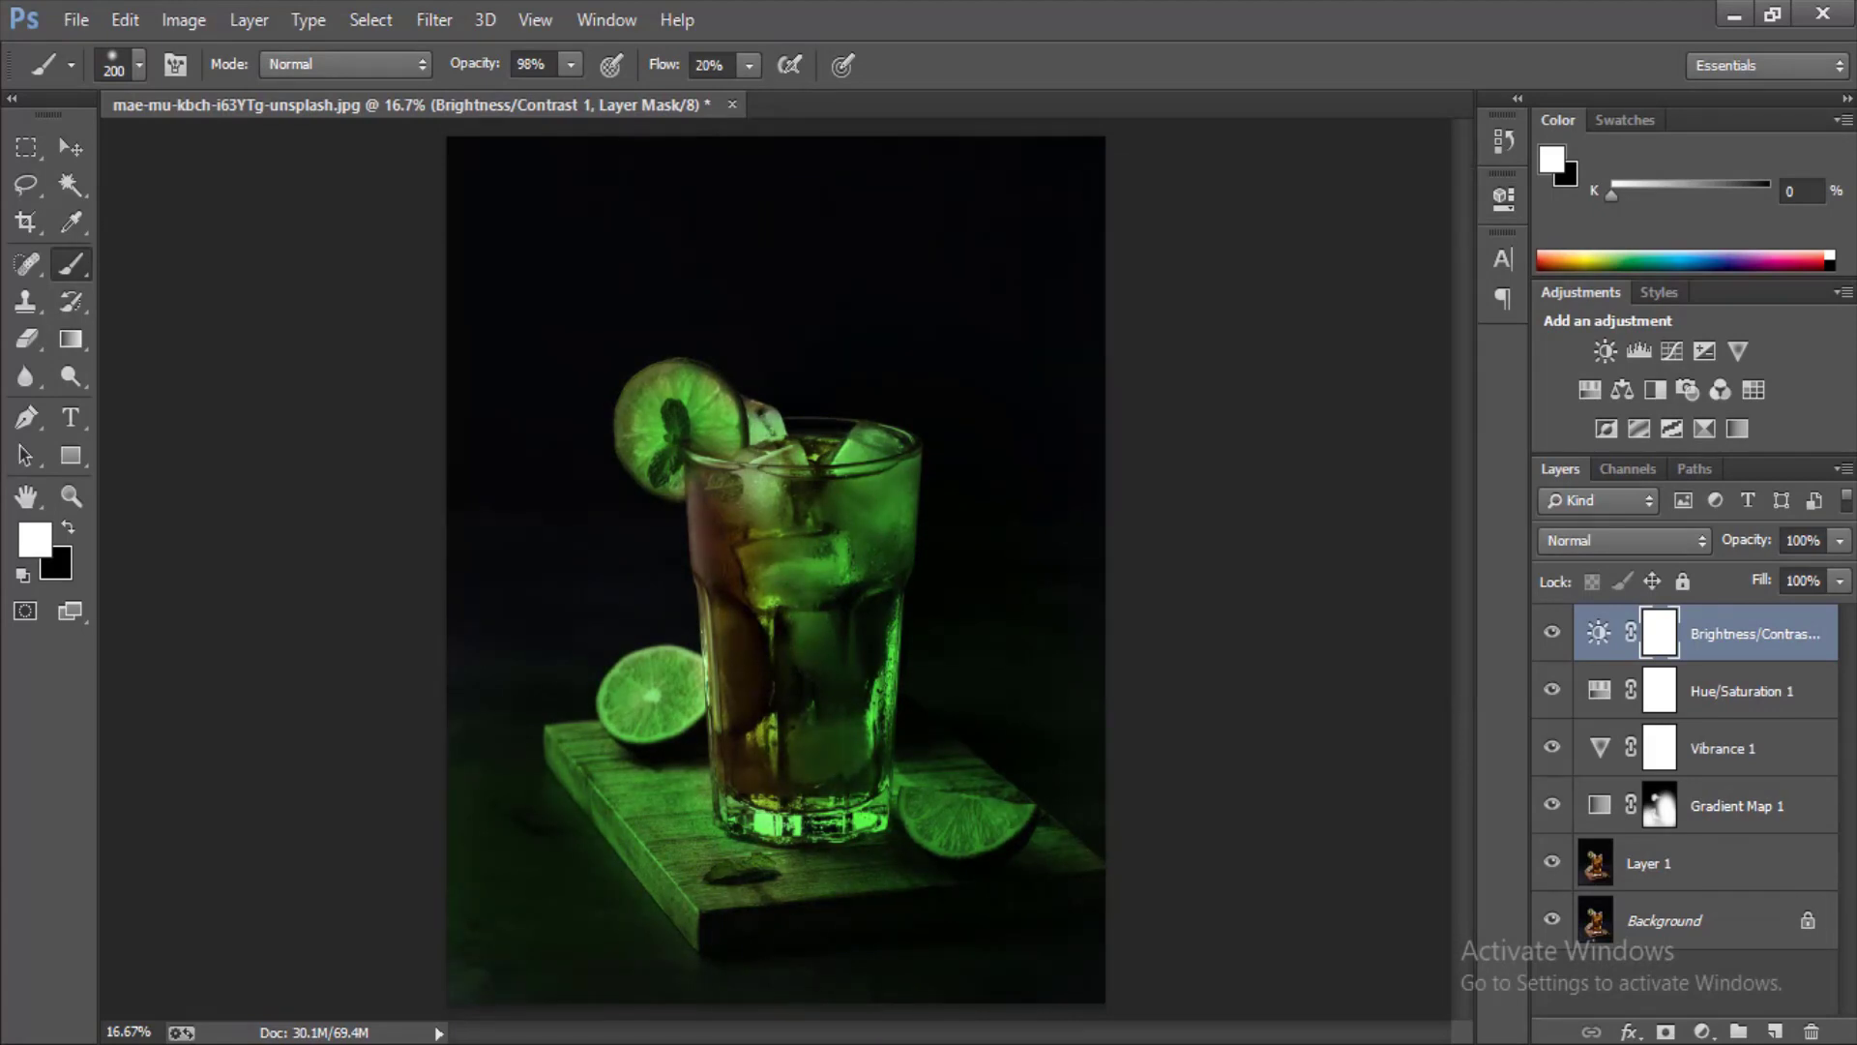
Step: Create a new layer group directly above the Brightness/Contrast adjustment layer
left_click(1707, 863)
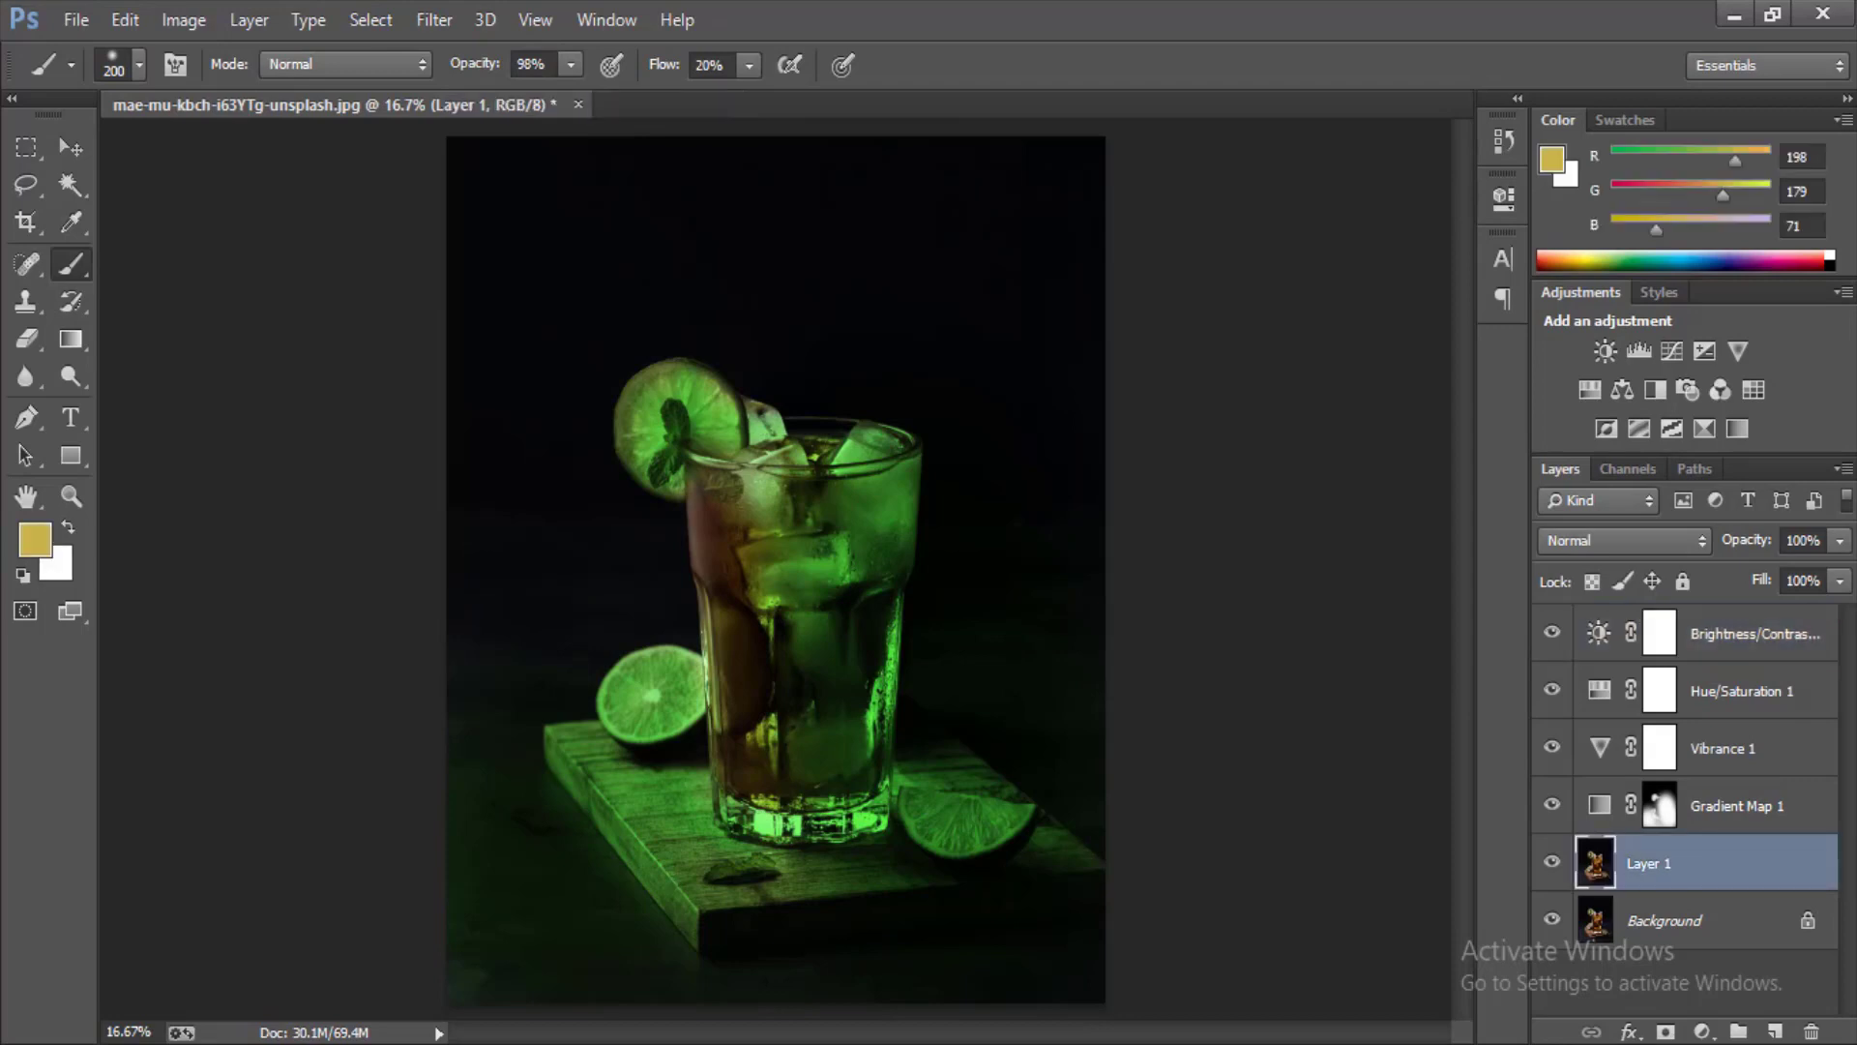
left_click(1732, 806)
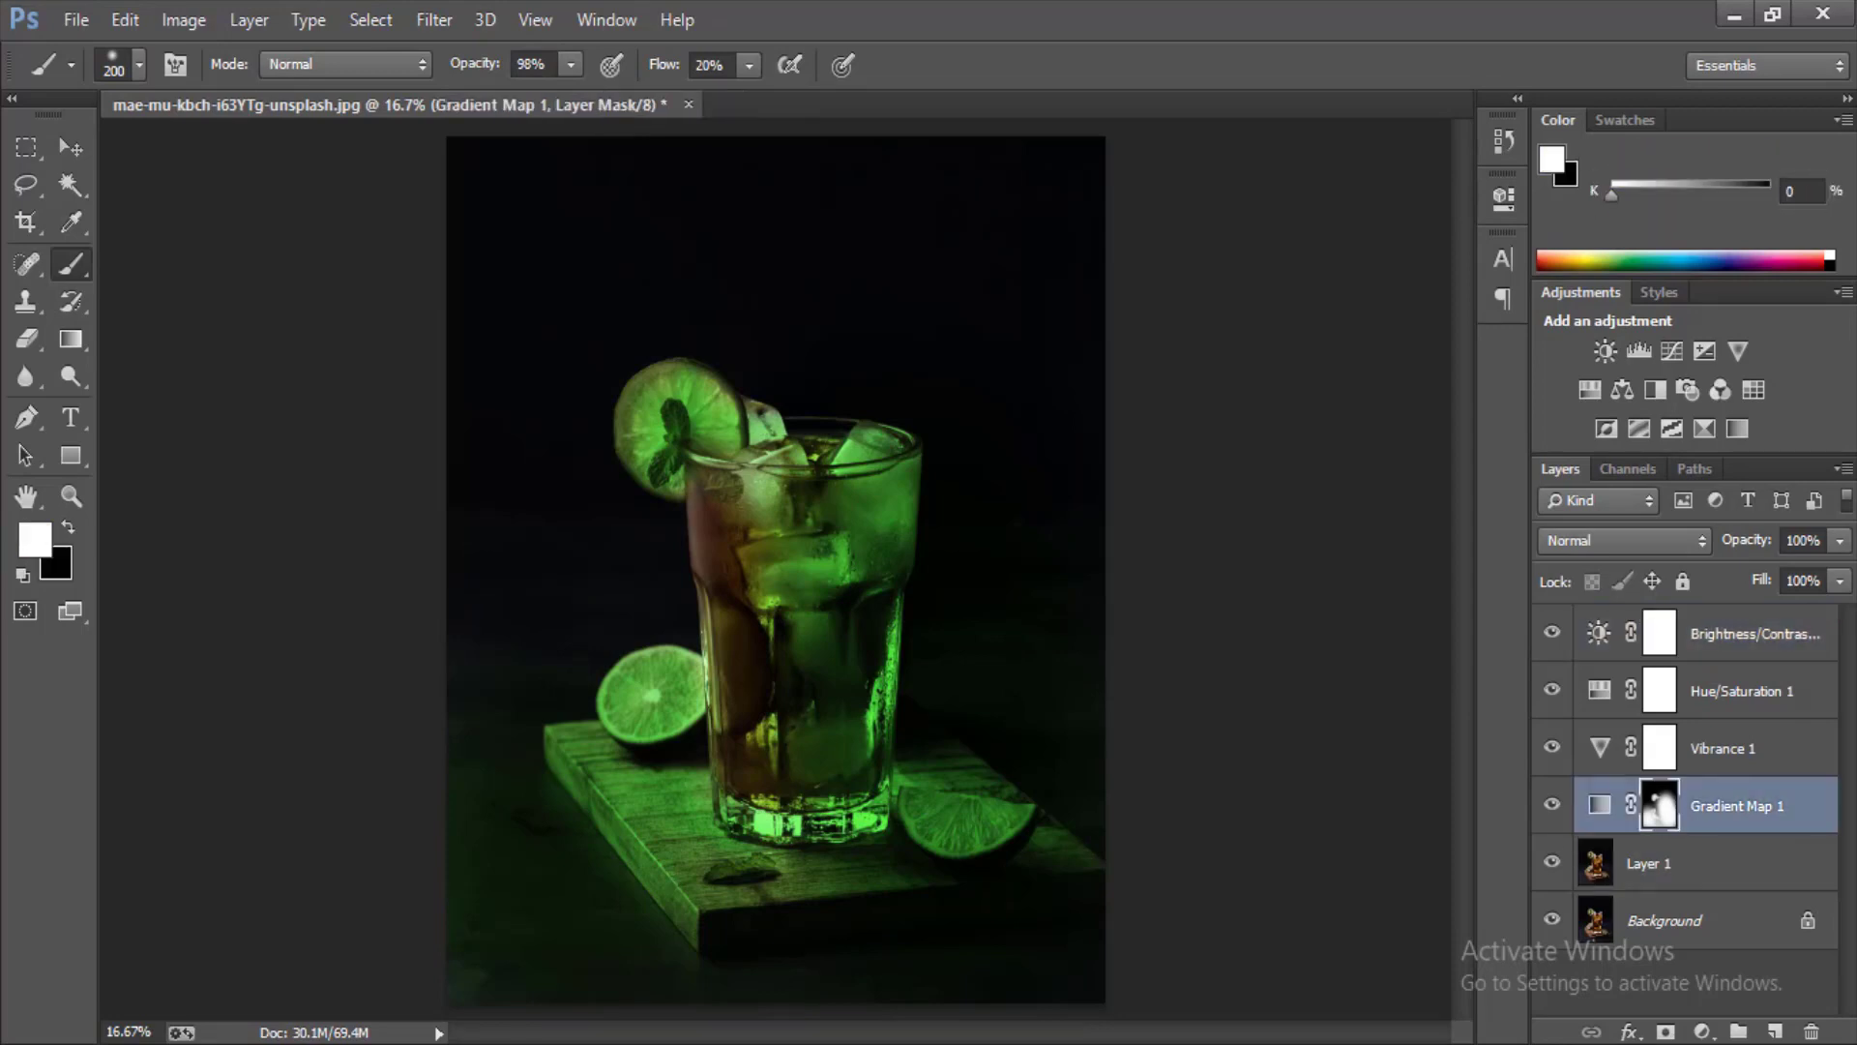
left_click(1753, 634, "shift")
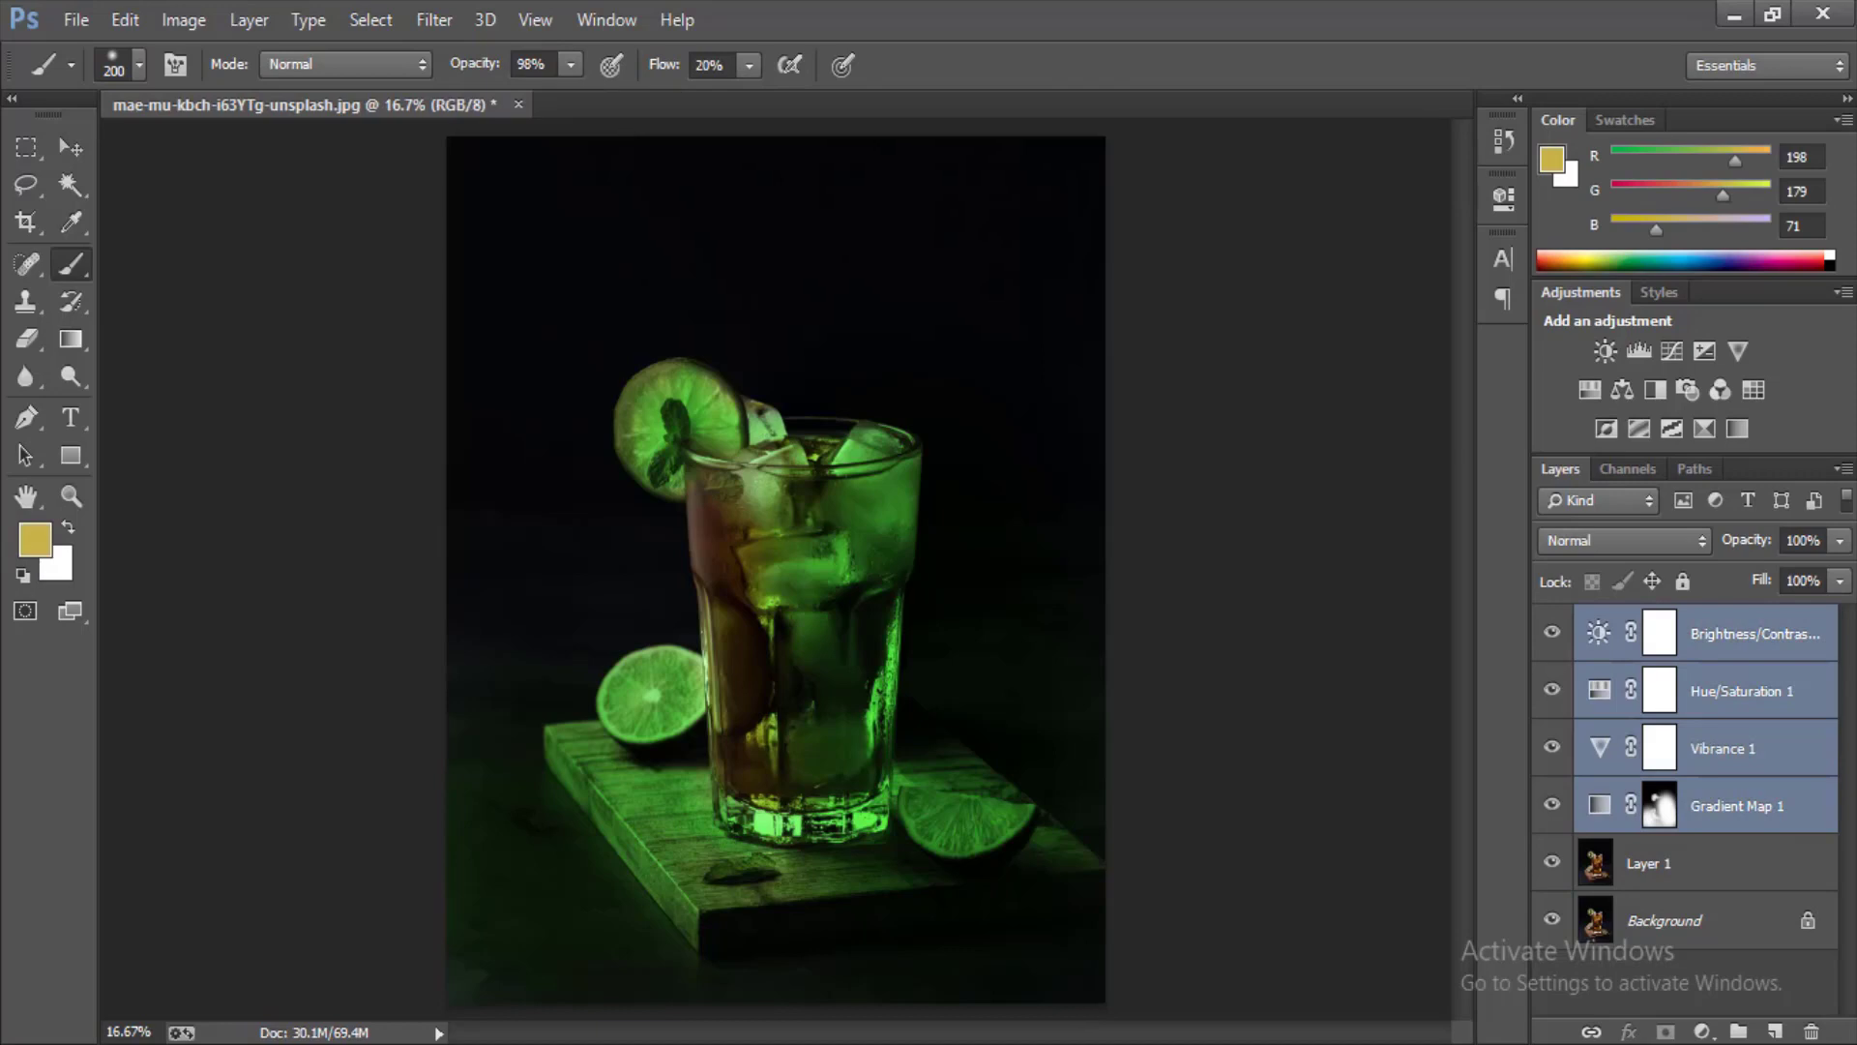
left_click(1739, 1032)
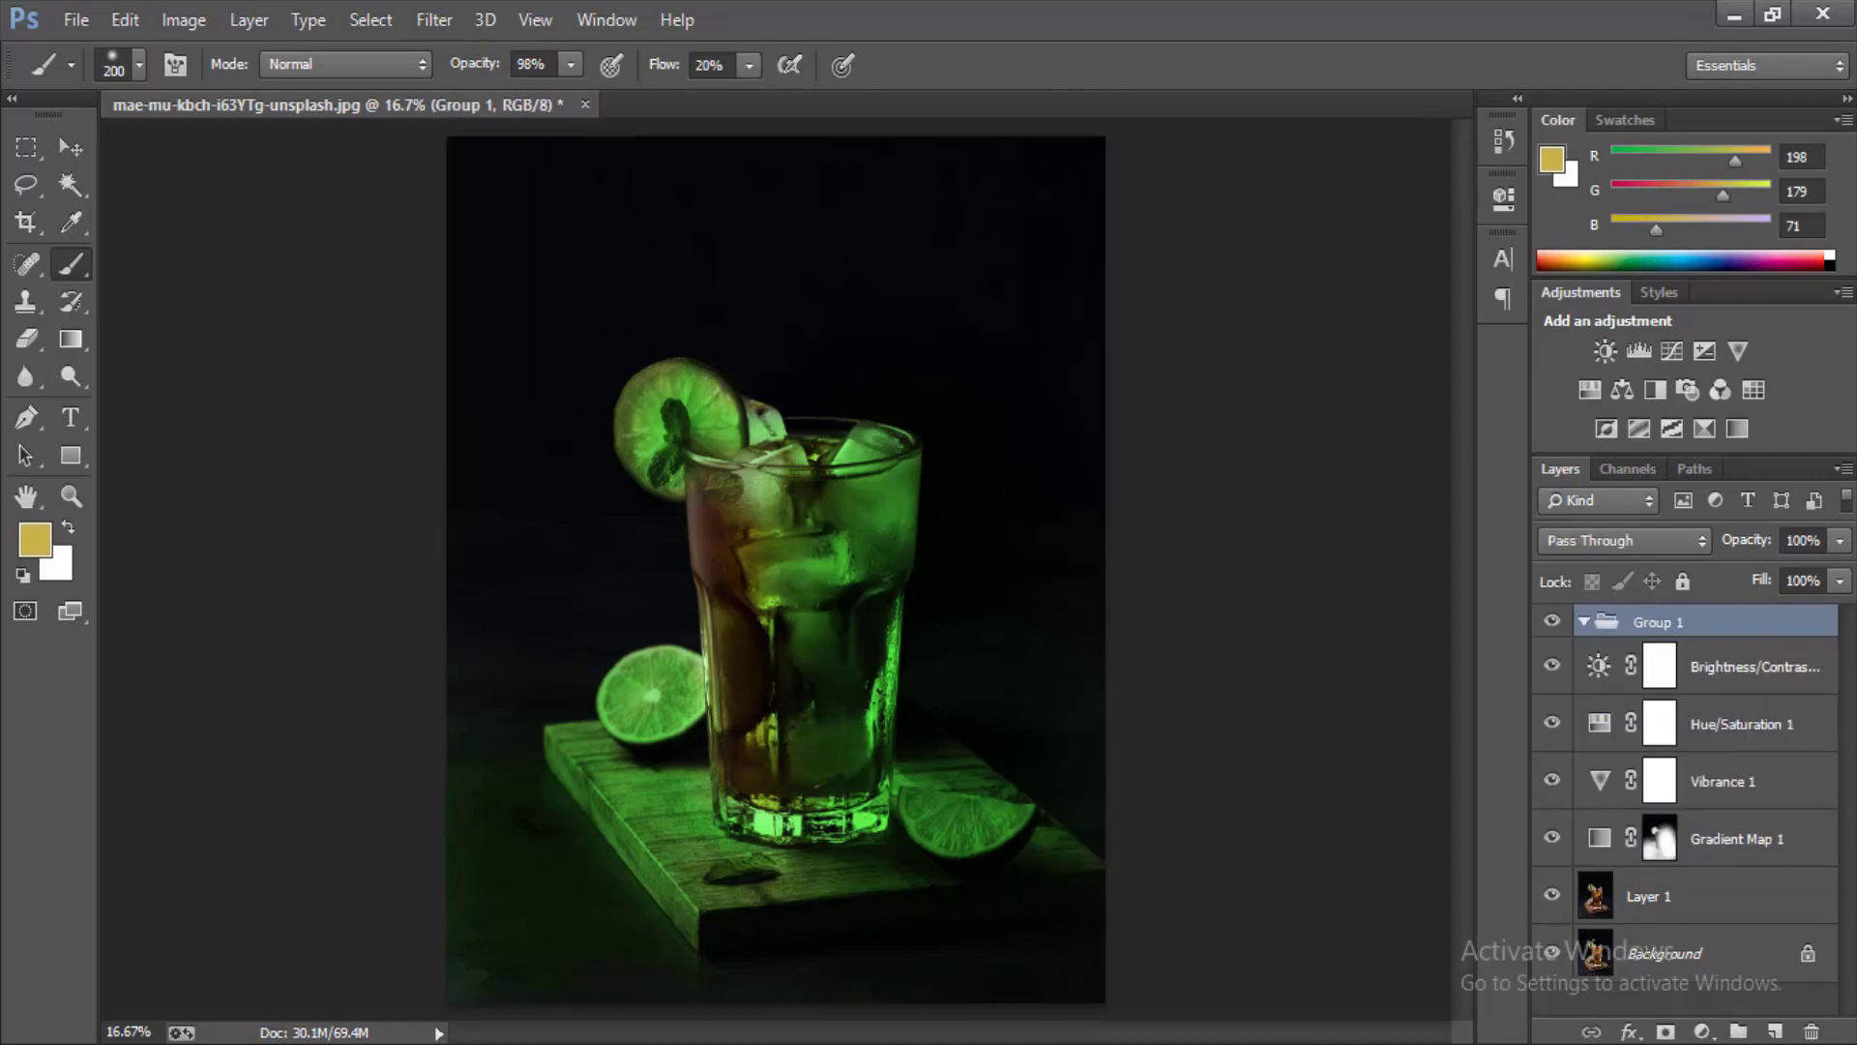
left_click(1584, 622)
left_click(1585, 622)
Step: Move the Brightness/Contrast, Hue/Saturation, Vibrance and Gradient Map layers into the new group and collapse it
left_click(1755, 667)
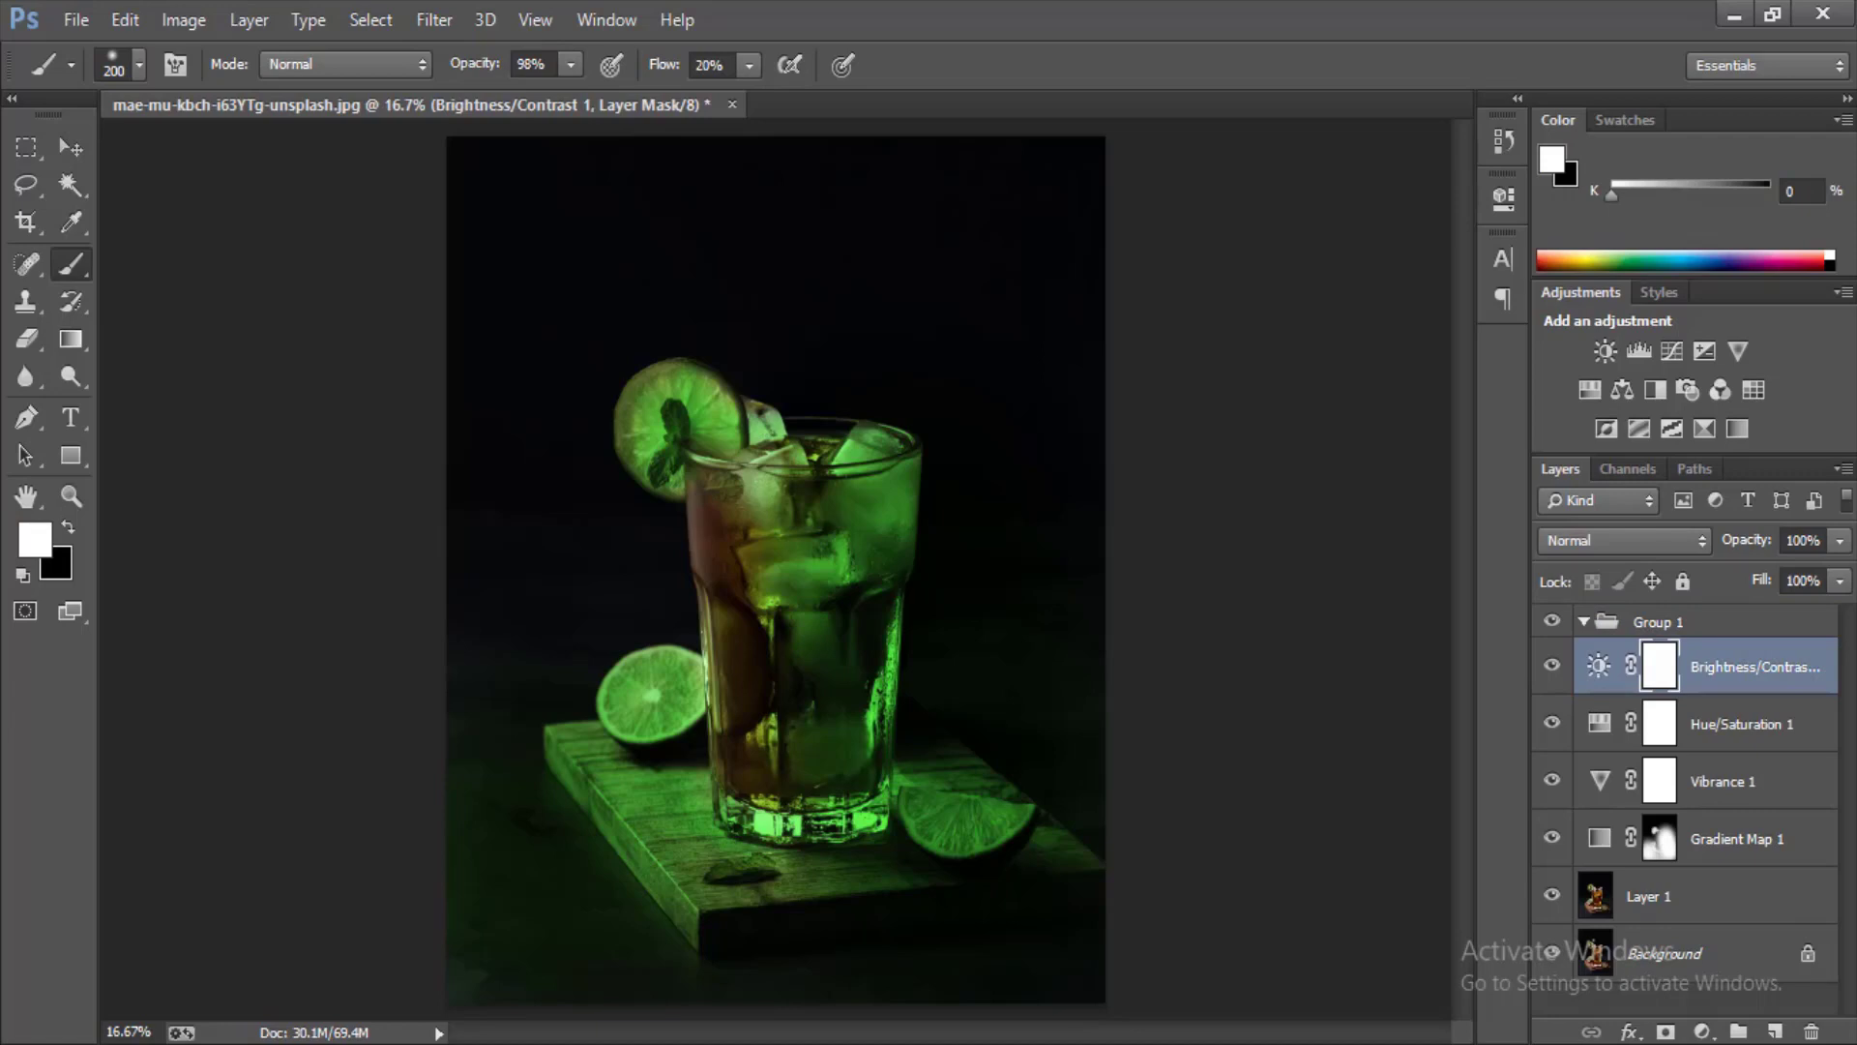
left_click(1737, 839, "shift")
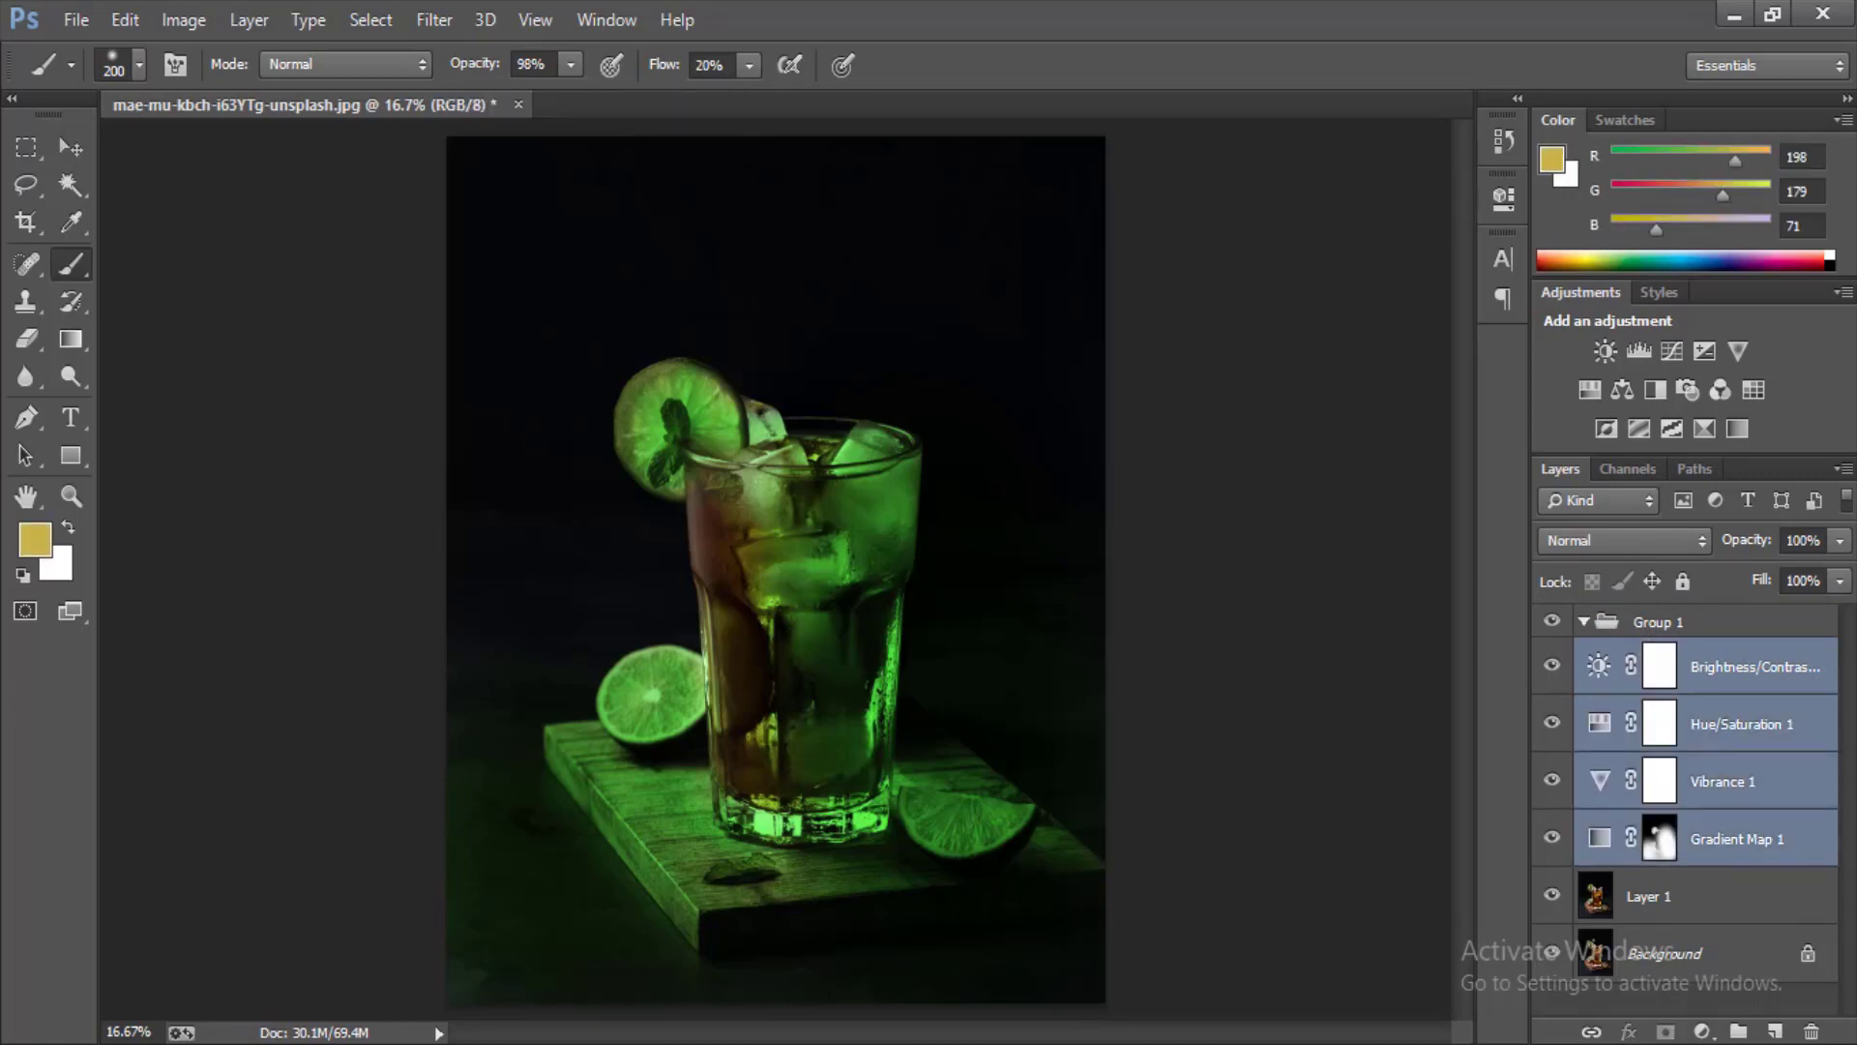
left_click_drag(1749, 662, 1749, 629)
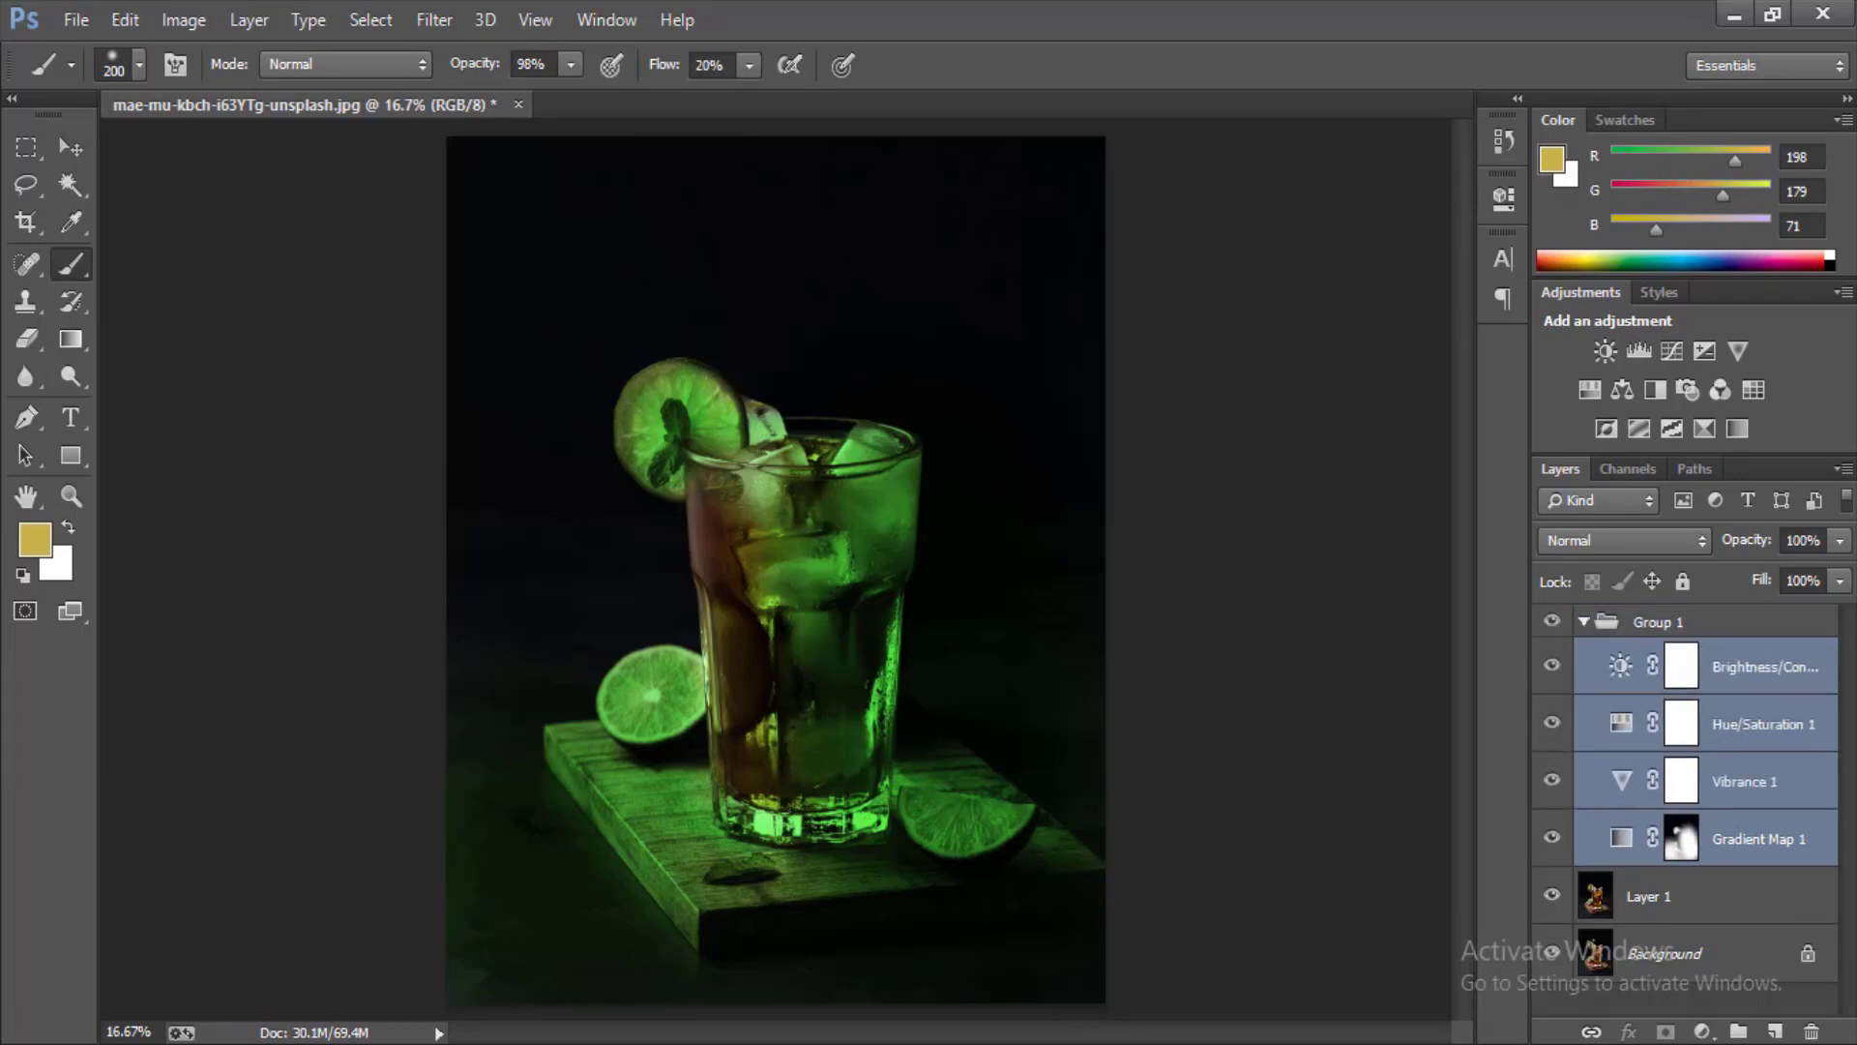
left_click(1585, 622)
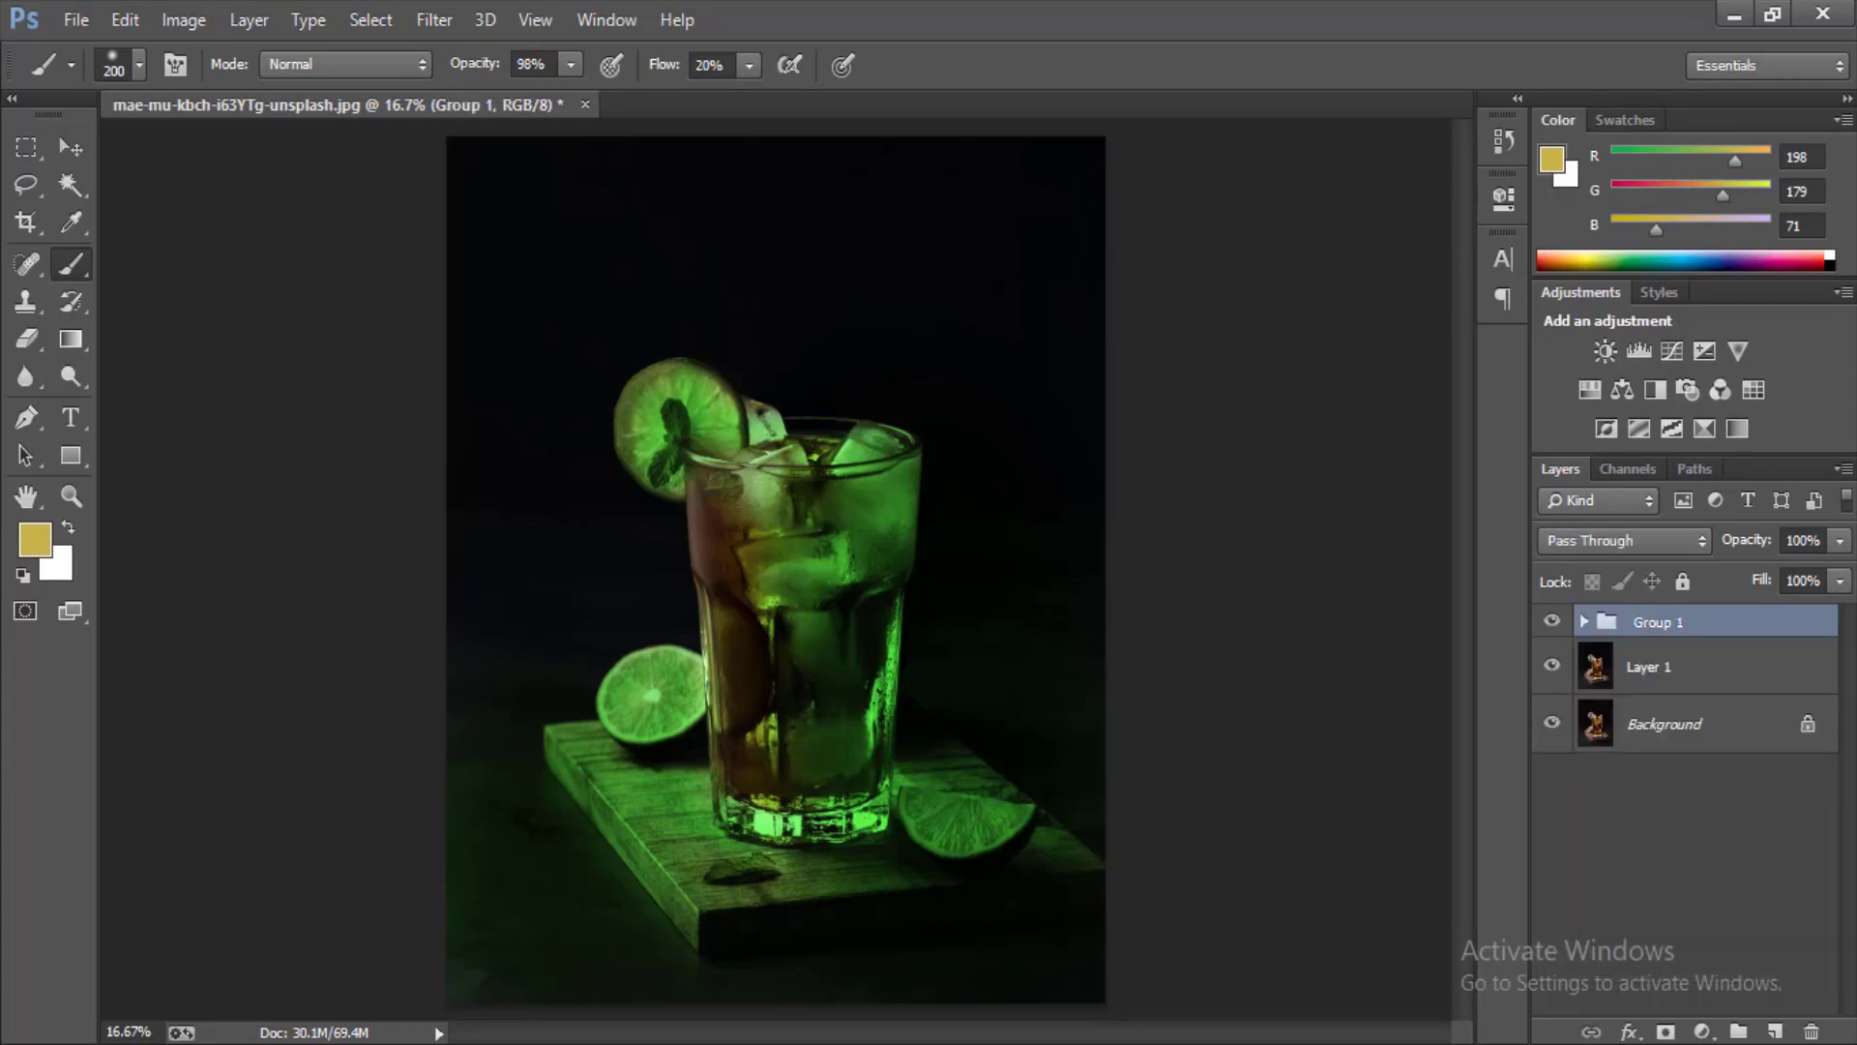
Step: Toggle the adjustment group's visibility to compare the photo with and without the green lighting
left_click(1552, 621)
left_click(1551, 621)
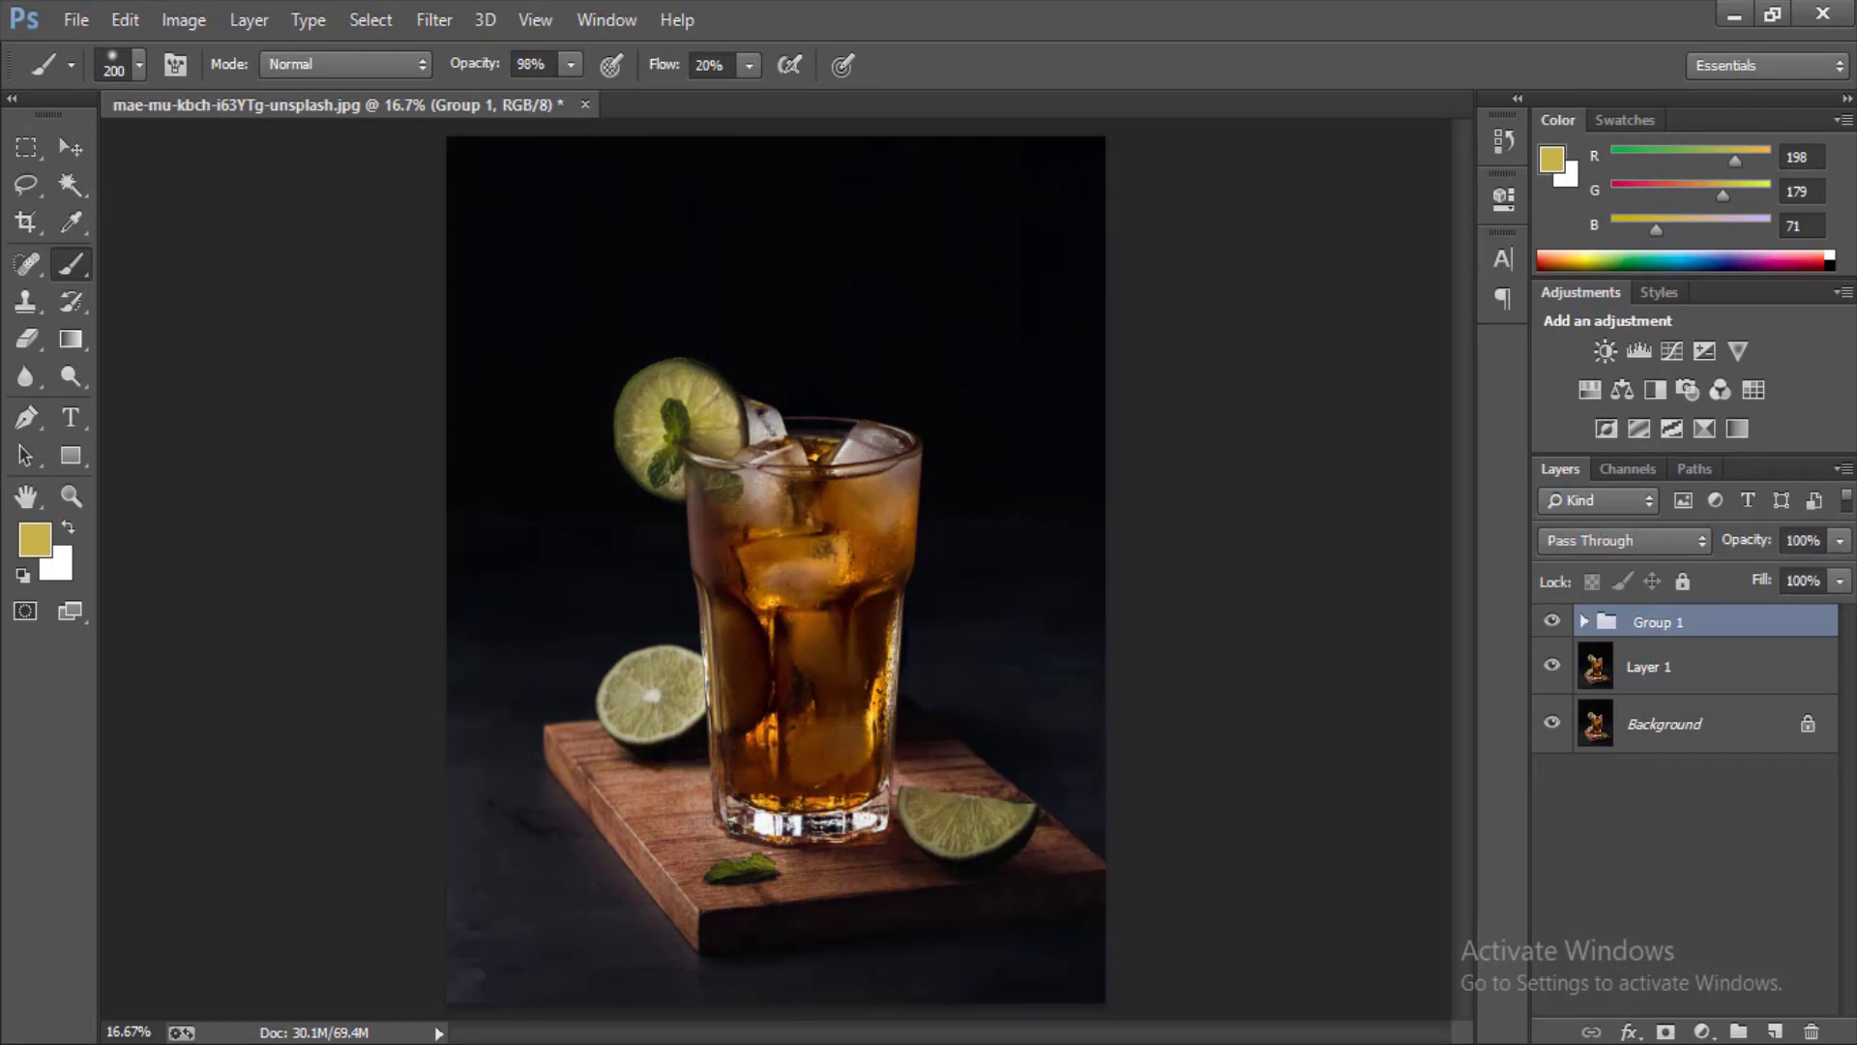